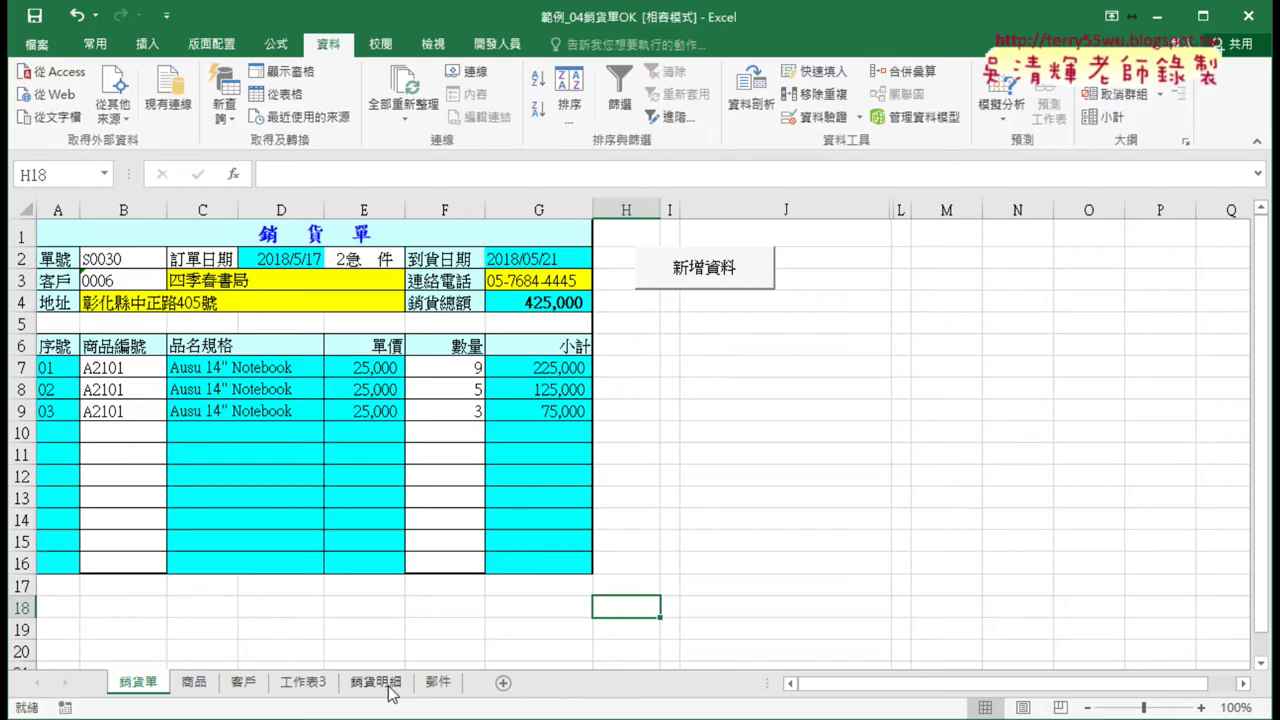
- Show the 銷貨明細 order log and mark empty row 9 (B9:J9) for the next order
left_click(375, 682)
left_click_drag(84, 410, 946, 404)
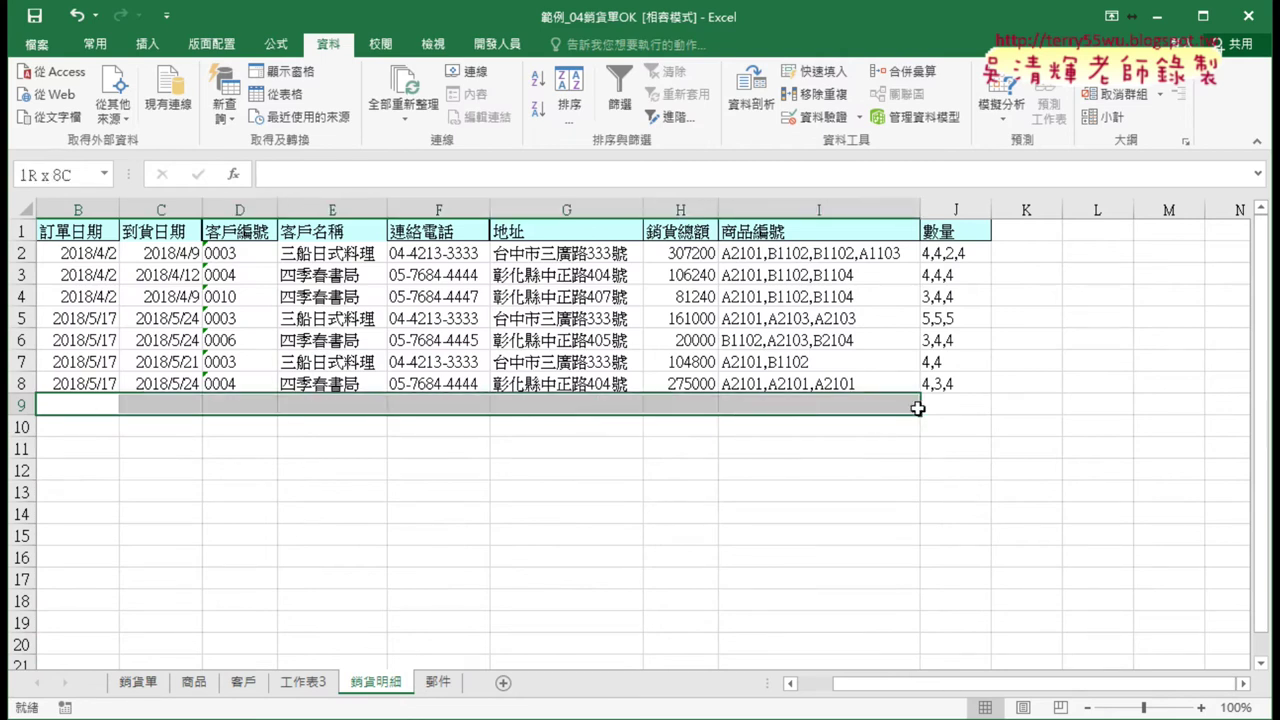
- On the 銷貨單 form, highlight product codes B7:B16, quantities F7:F16 and order number S0030
left_click(138, 682)
left_click_drag(125, 368, 149, 560)
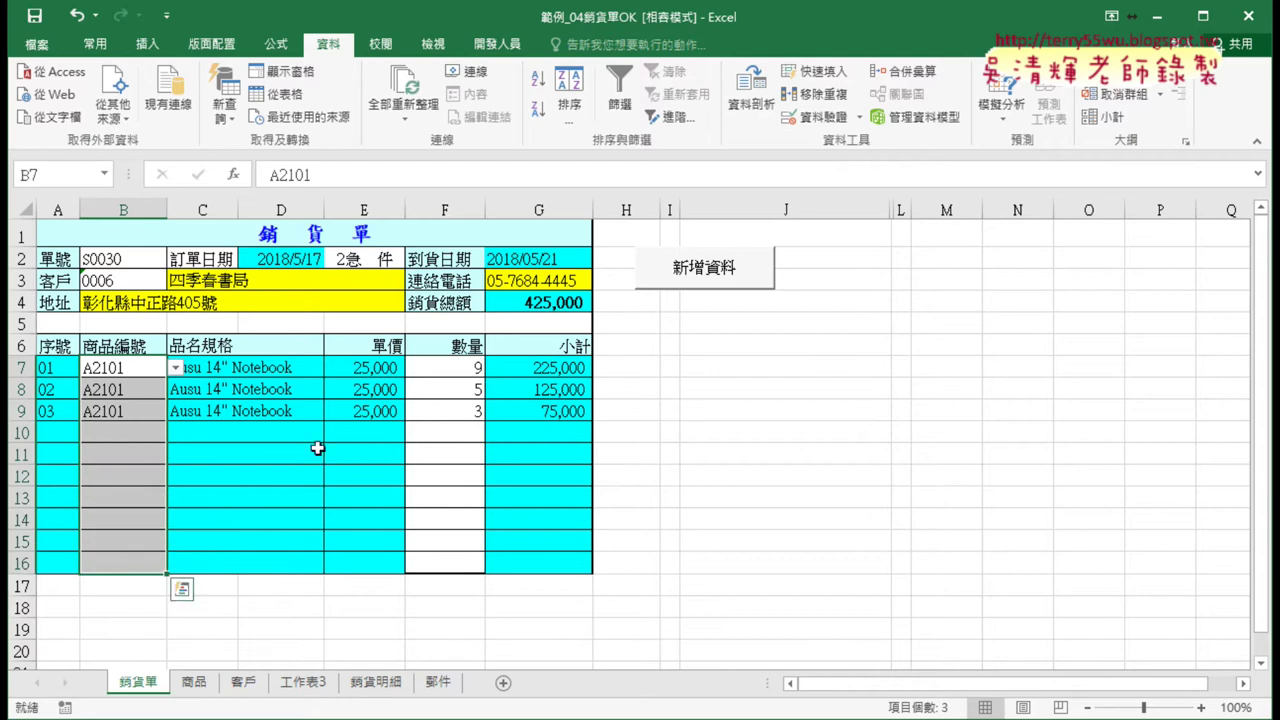
left_click_drag(443, 368, 452, 566)
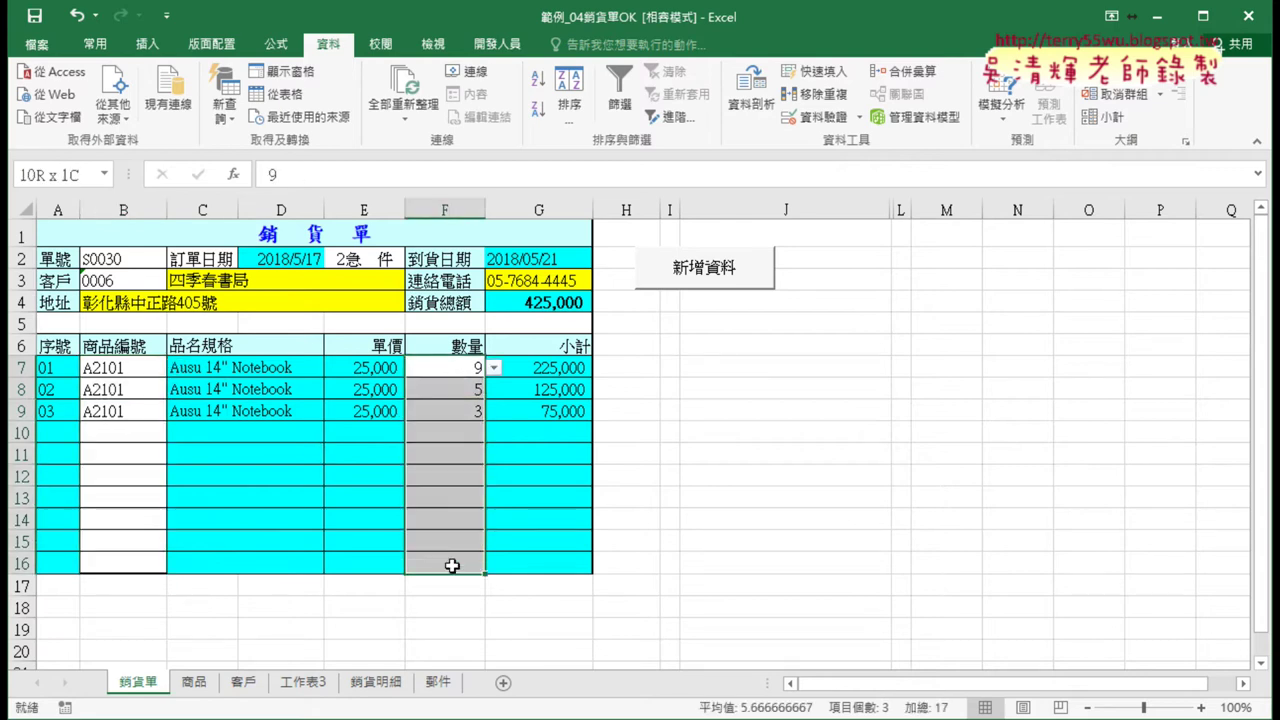
left_click(138, 258)
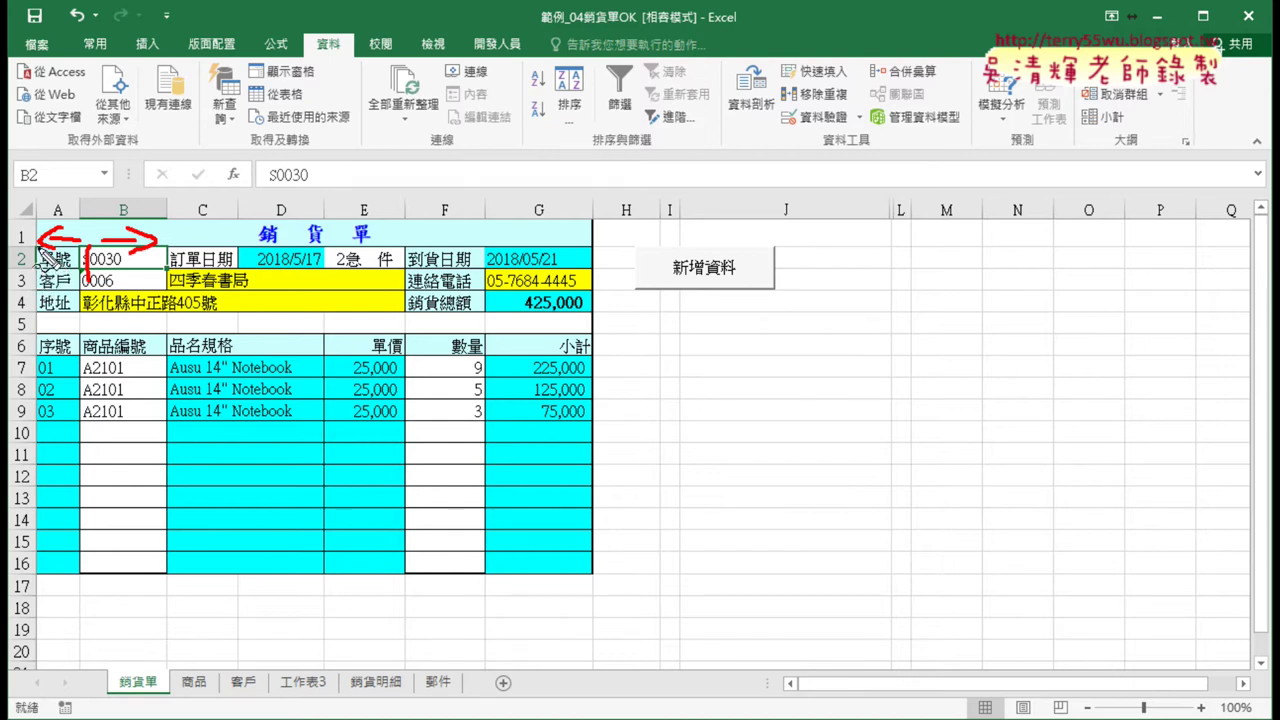
left_click_drag(40, 252, 52, 325)
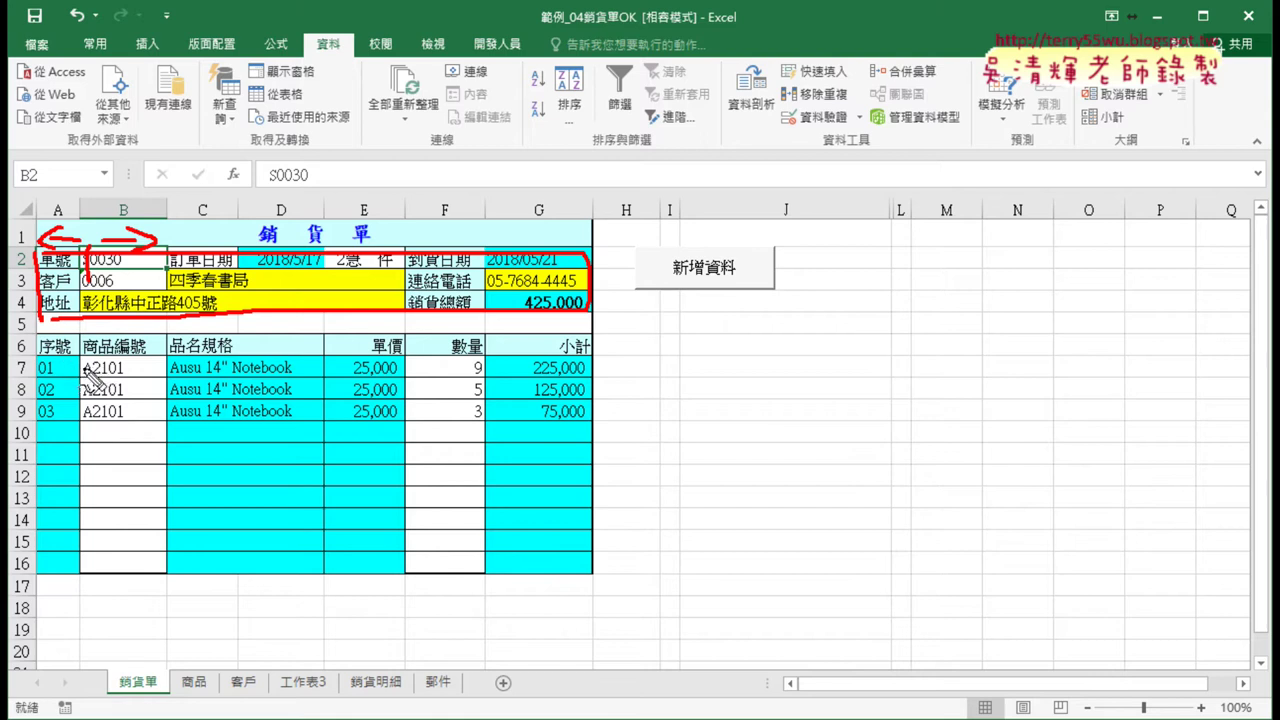
left_click_drag(128, 416, 140, 412)
left_click_drag(90, 452, 114, 436)
left_click_drag(455, 452, 477, 438)
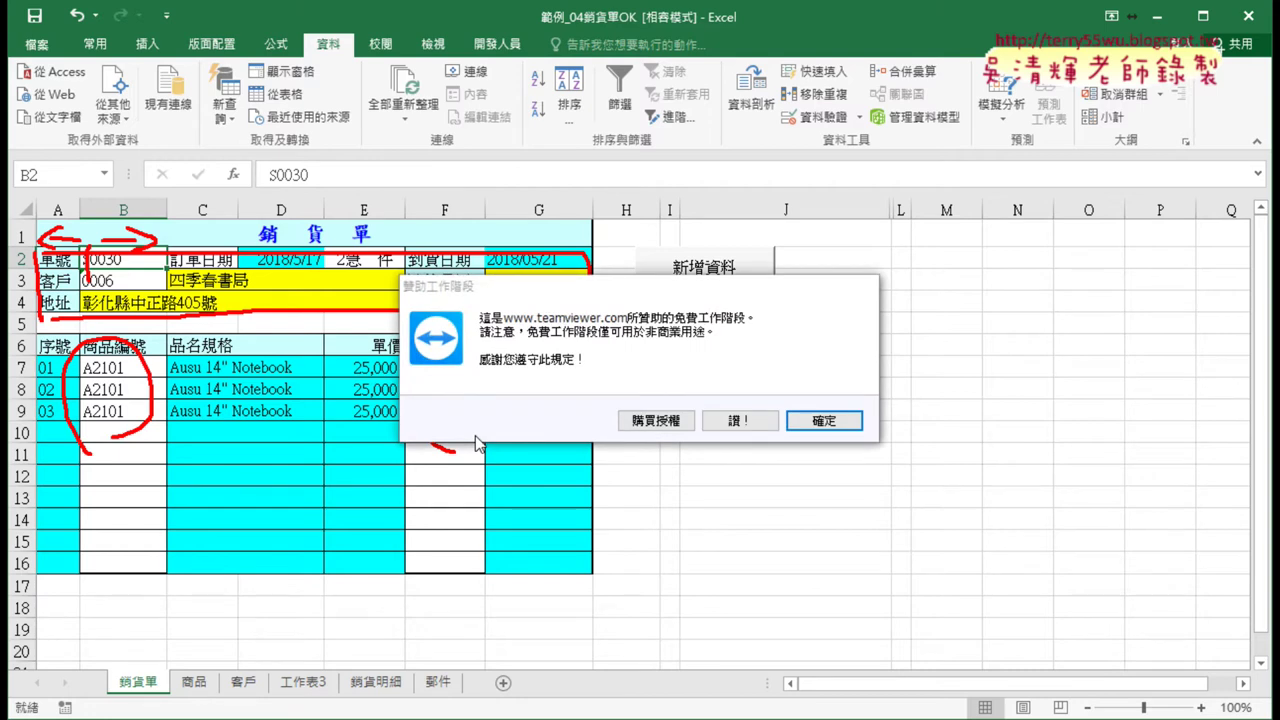
key("Escape")
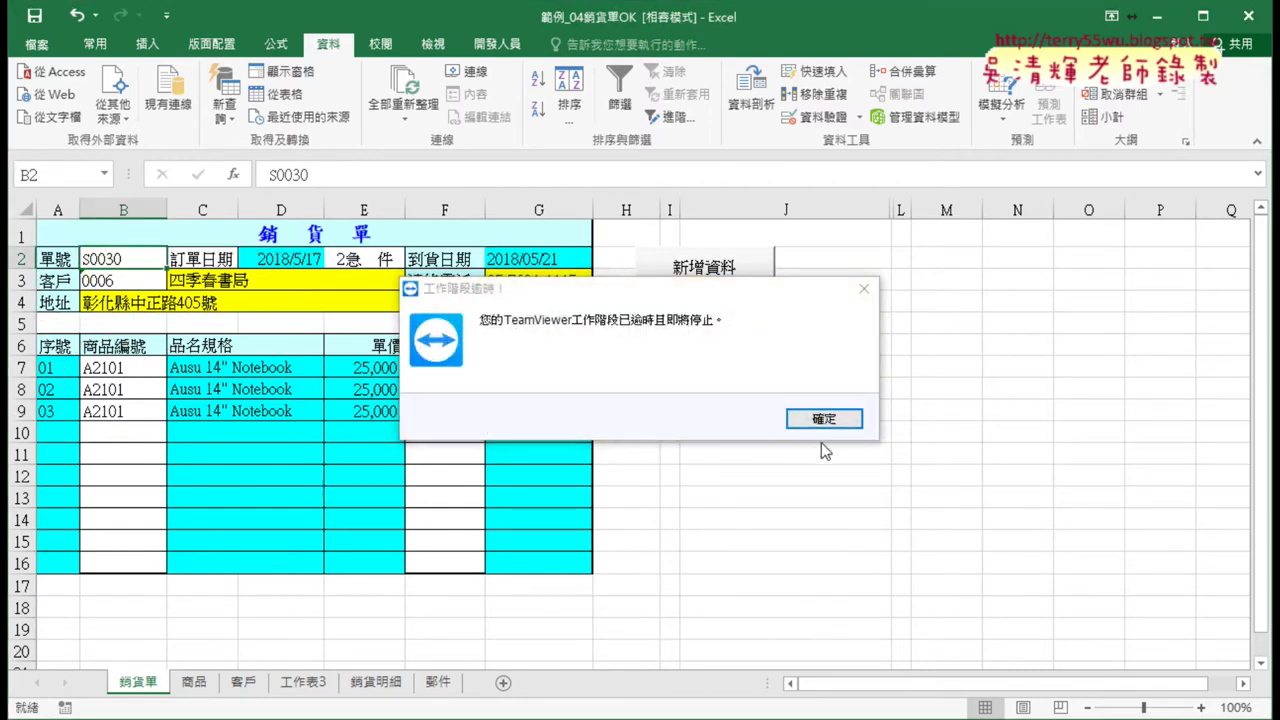
left_click(818, 420)
left_click(138, 372)
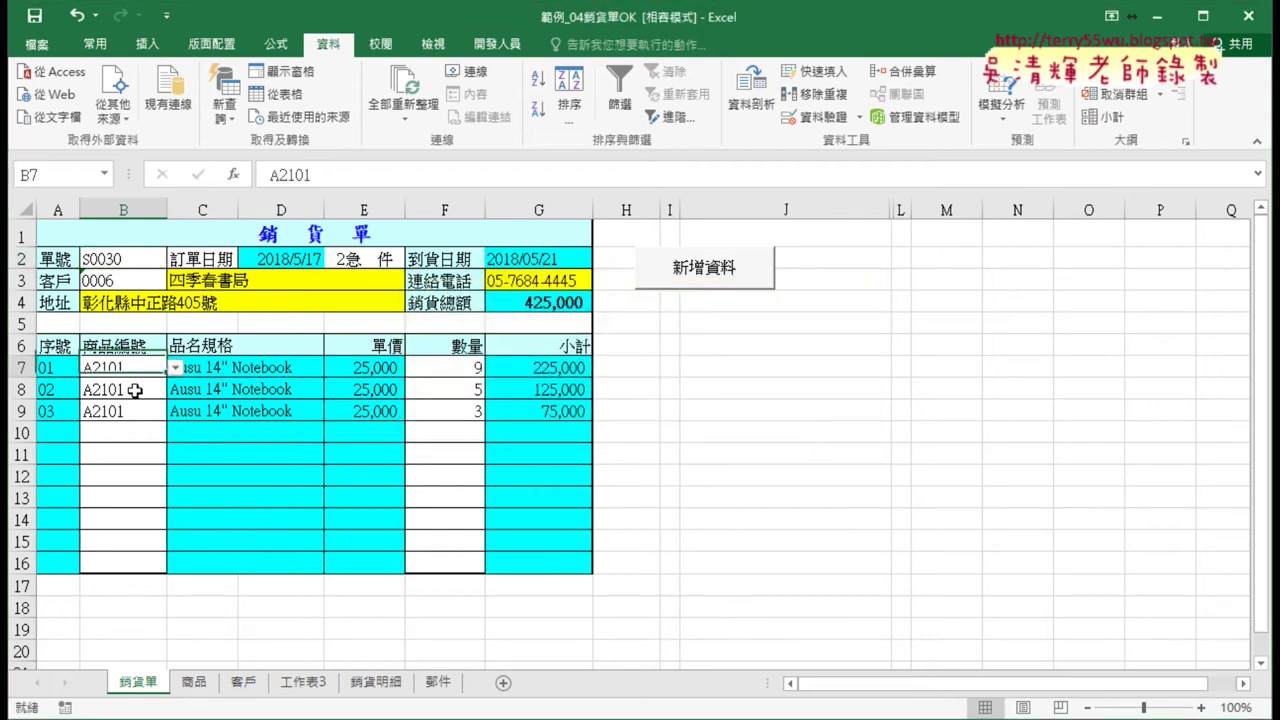
left_click_drag(134, 391, 128, 416)
left_click_drag(465, 369, 465, 419)
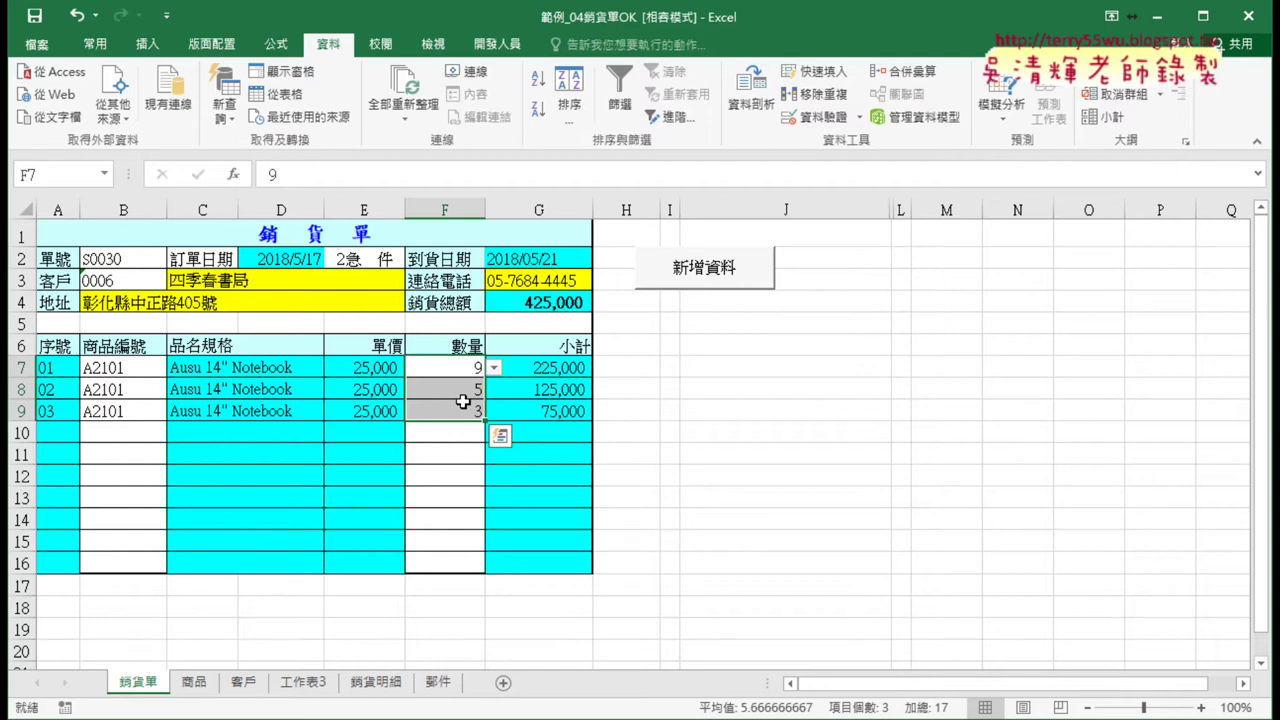
- On the 銷貨明細 log, highlight the 商品編號 and 數量 columns I:J
left_click(386, 683)
left_click(800, 209)
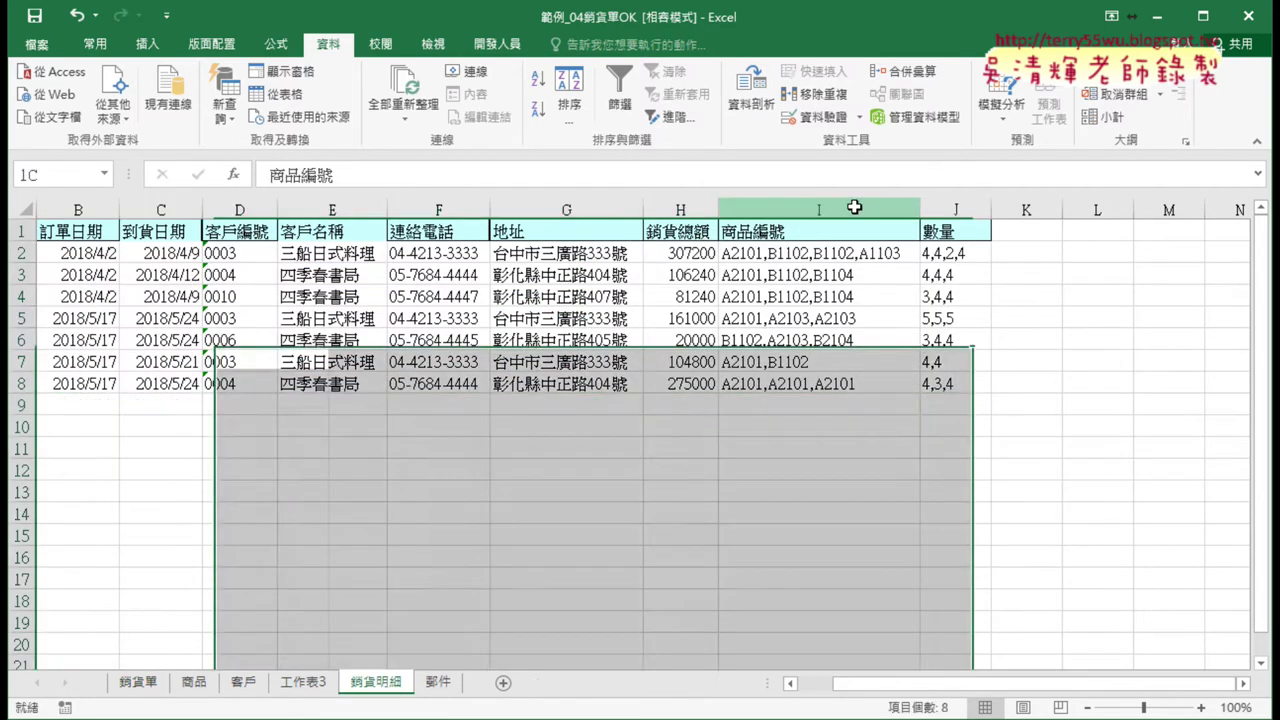
left_click_drag(920, 209, 945, 209)
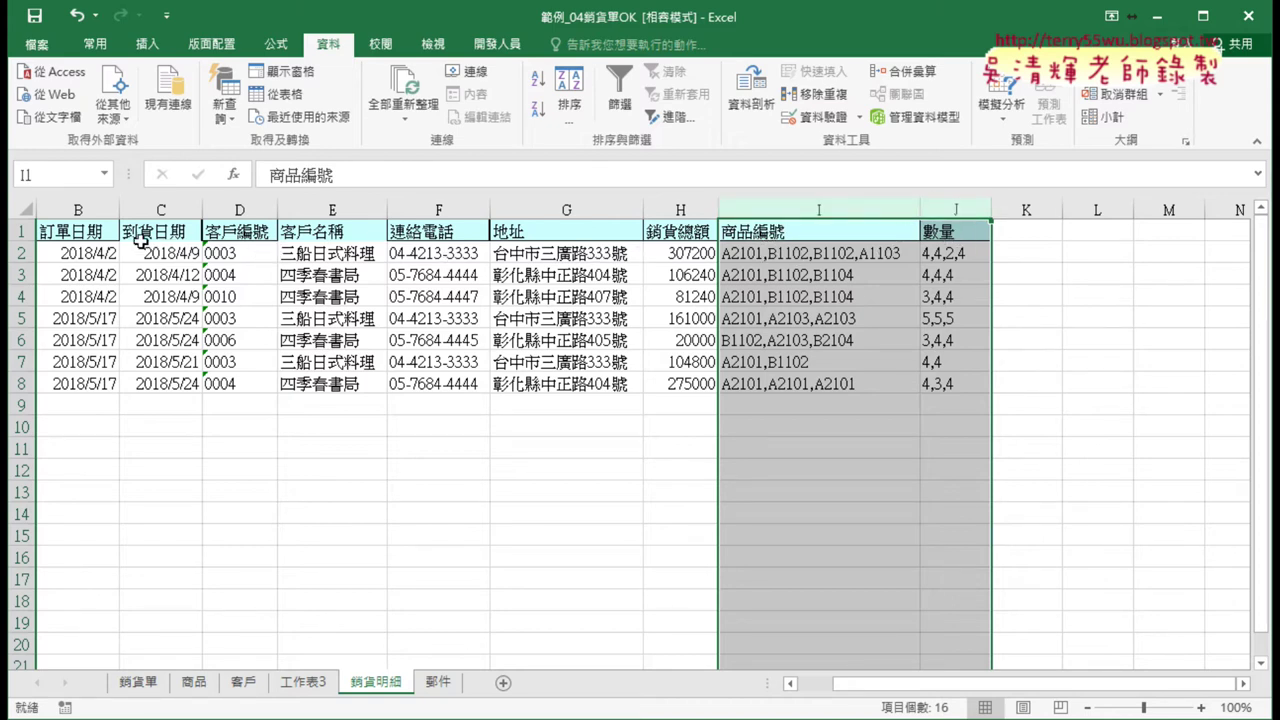
- Inspect log cells G2, I2 and K2, then return to the 銷貨單 form
left_click(528, 256)
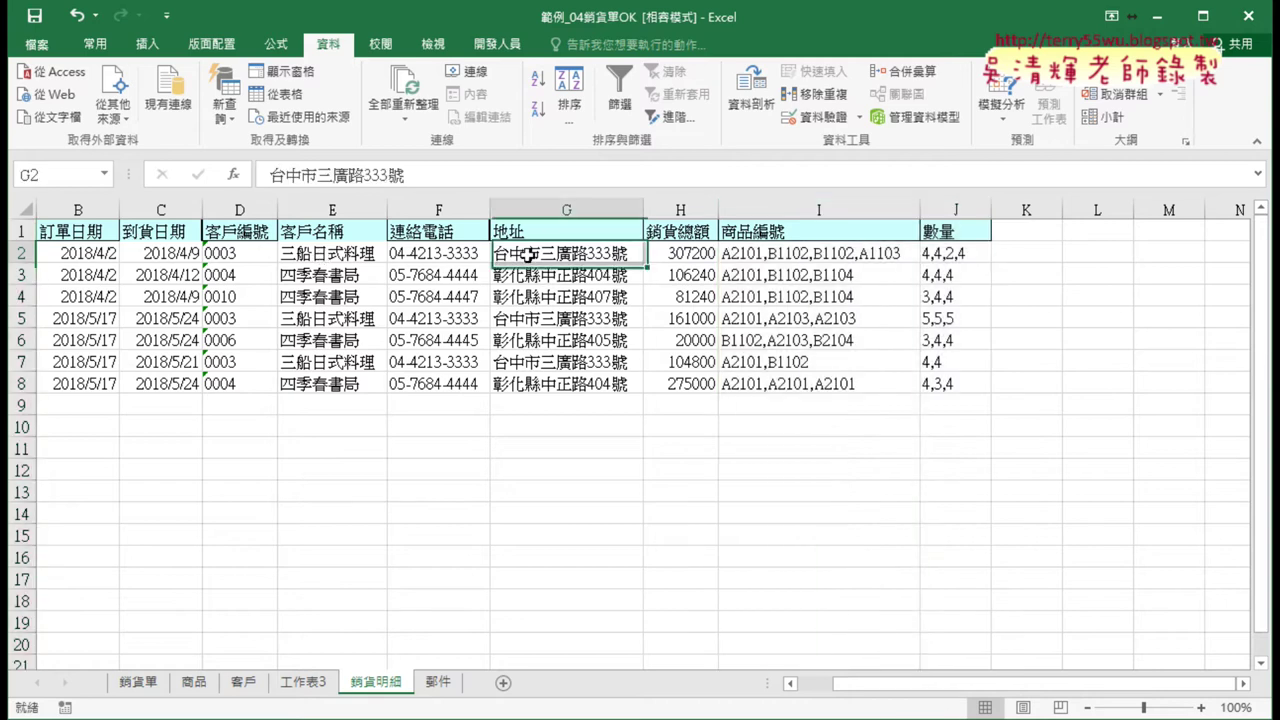
left_click(781, 255)
key("Left")
key("Left")
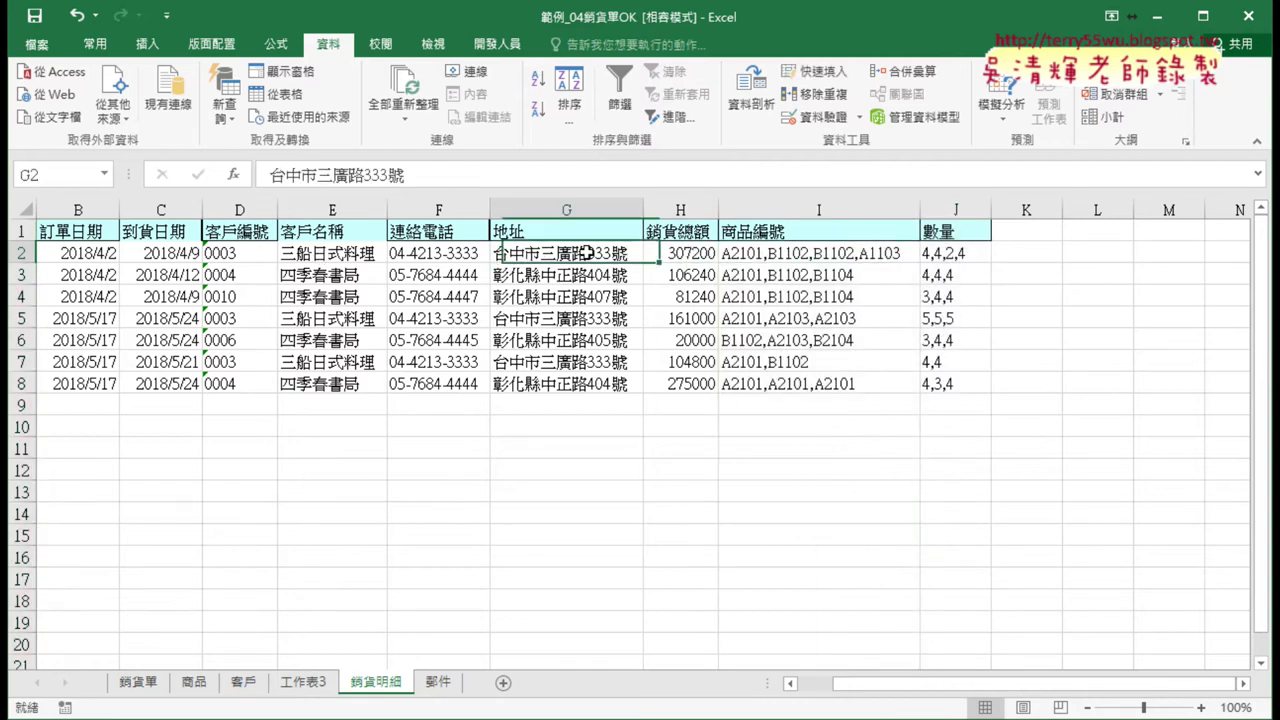
left_click(995, 255)
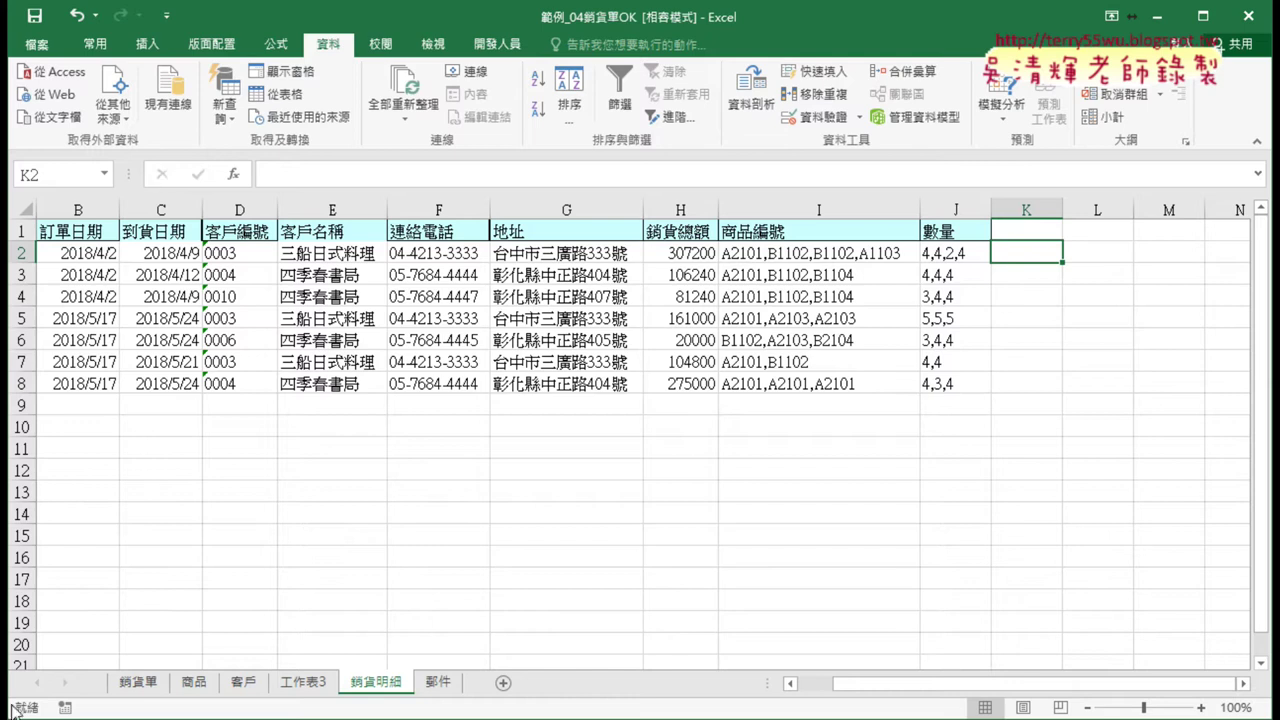
left_click(138, 684)
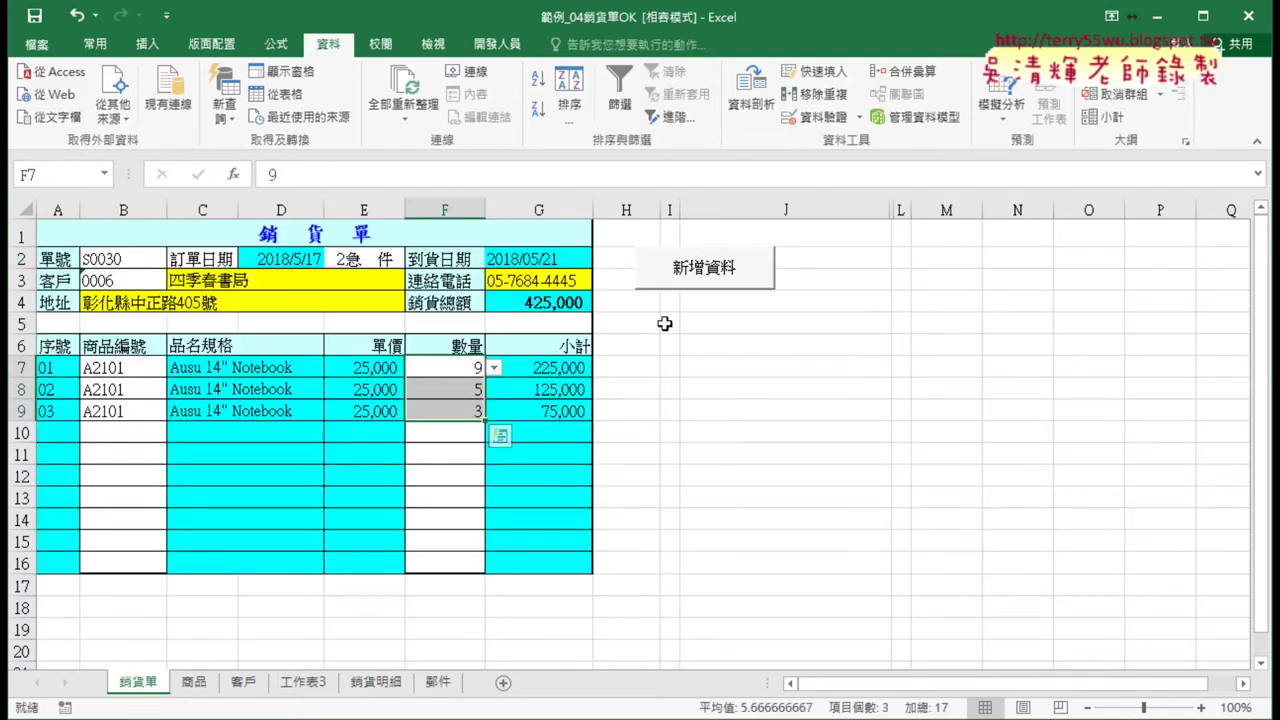
- Log order S0030 with 新增資料, then set order S0031's delivery to 3普通件 and customer to 0003
left_click(700, 367)
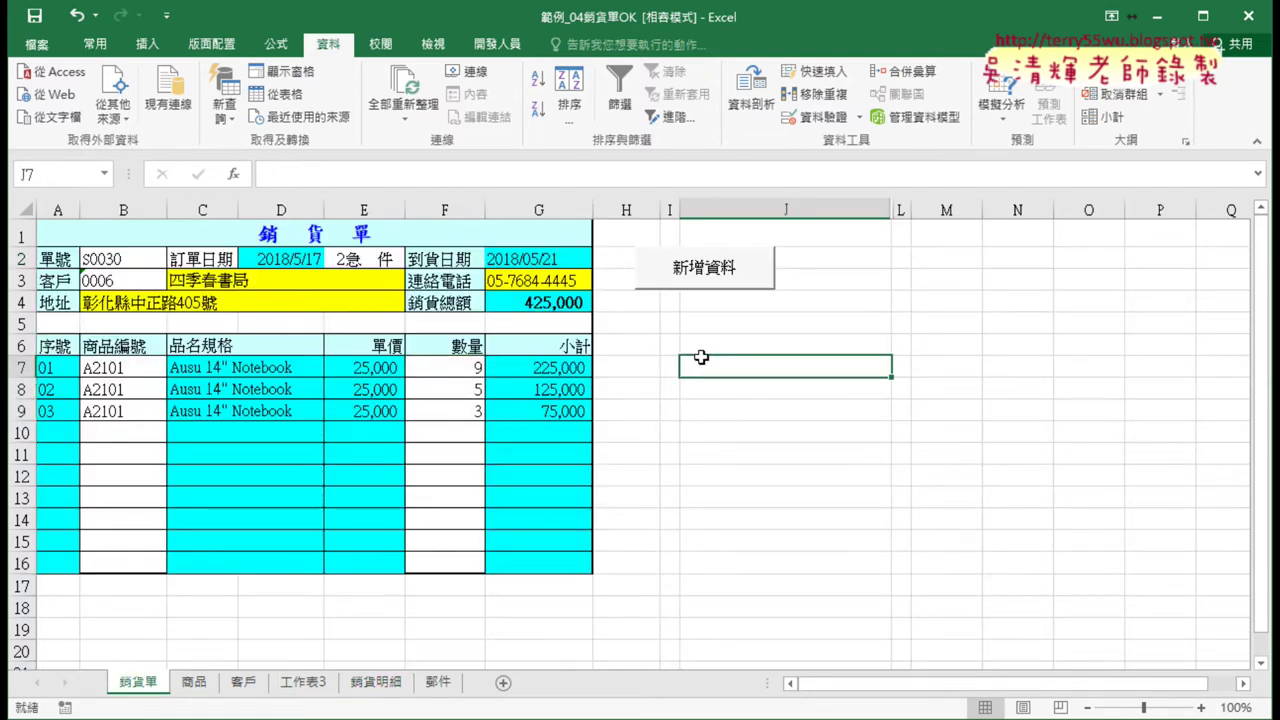
left_click(690, 282)
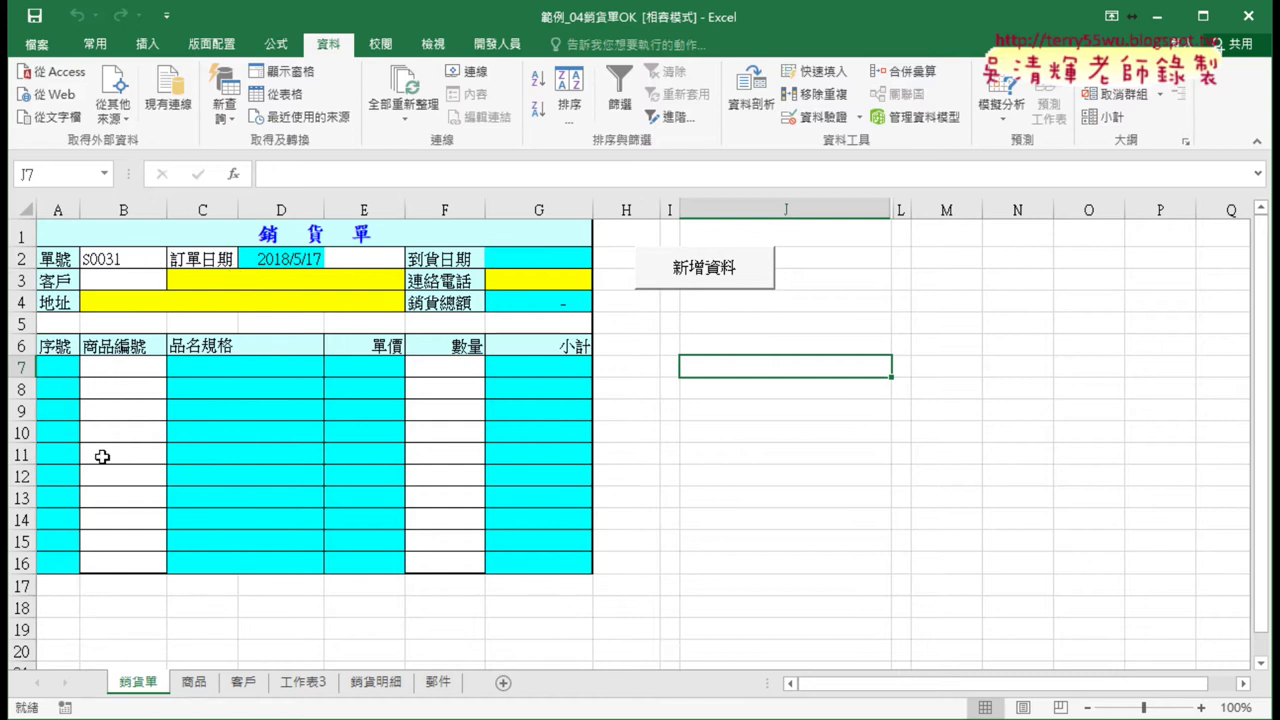
left_click(378, 262)
left_click(412, 259)
left_click(350, 276)
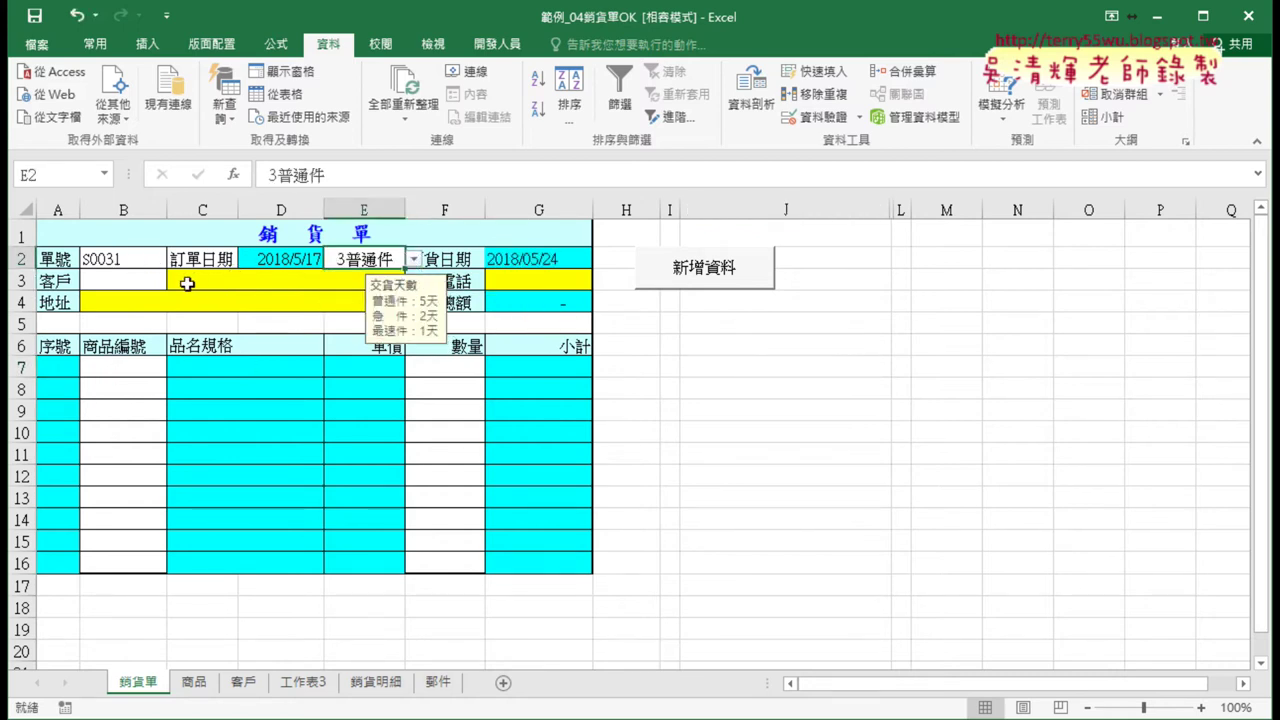
left_click(150, 281)
left_click(175, 281)
left_click(155, 327)
- Enter two A2101 product lines in B7:B8, each with quantity 3
left_click(130, 367)
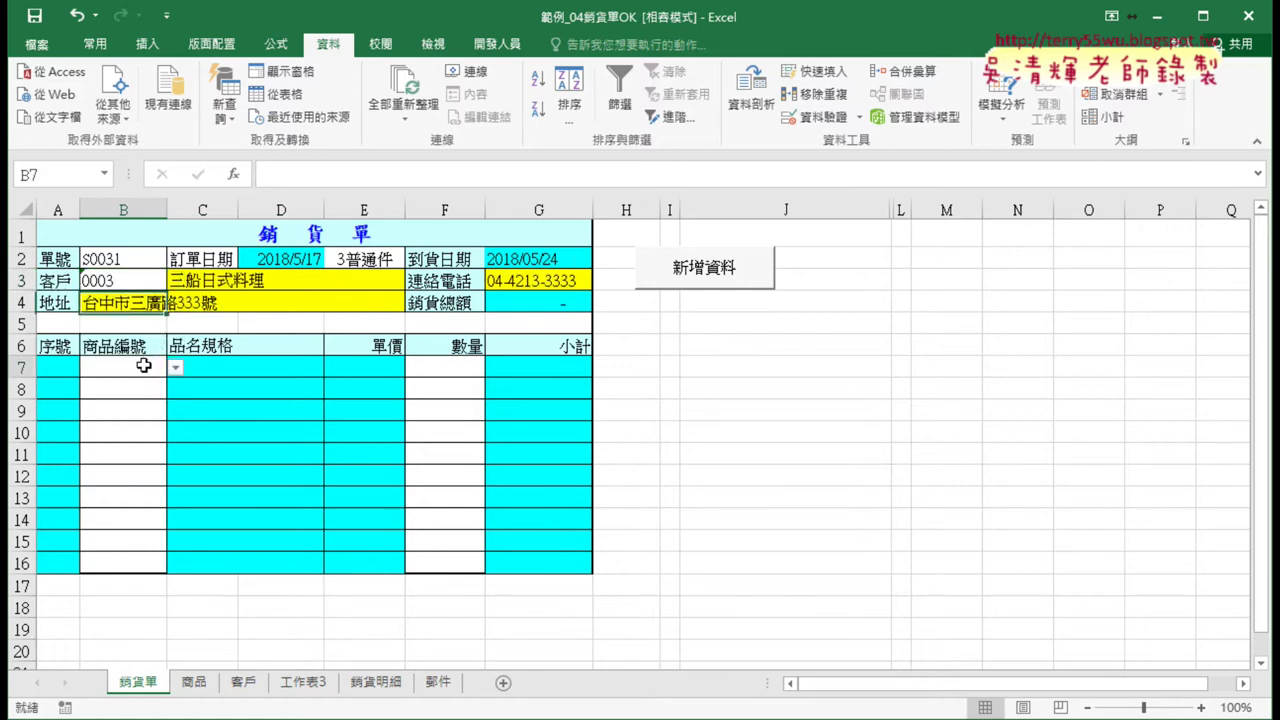
left_click(175, 368)
left_click(143, 414)
left_click(130, 390)
left_click(175, 390)
left_click(120, 436)
left_click(453, 367)
left_click(491, 373)
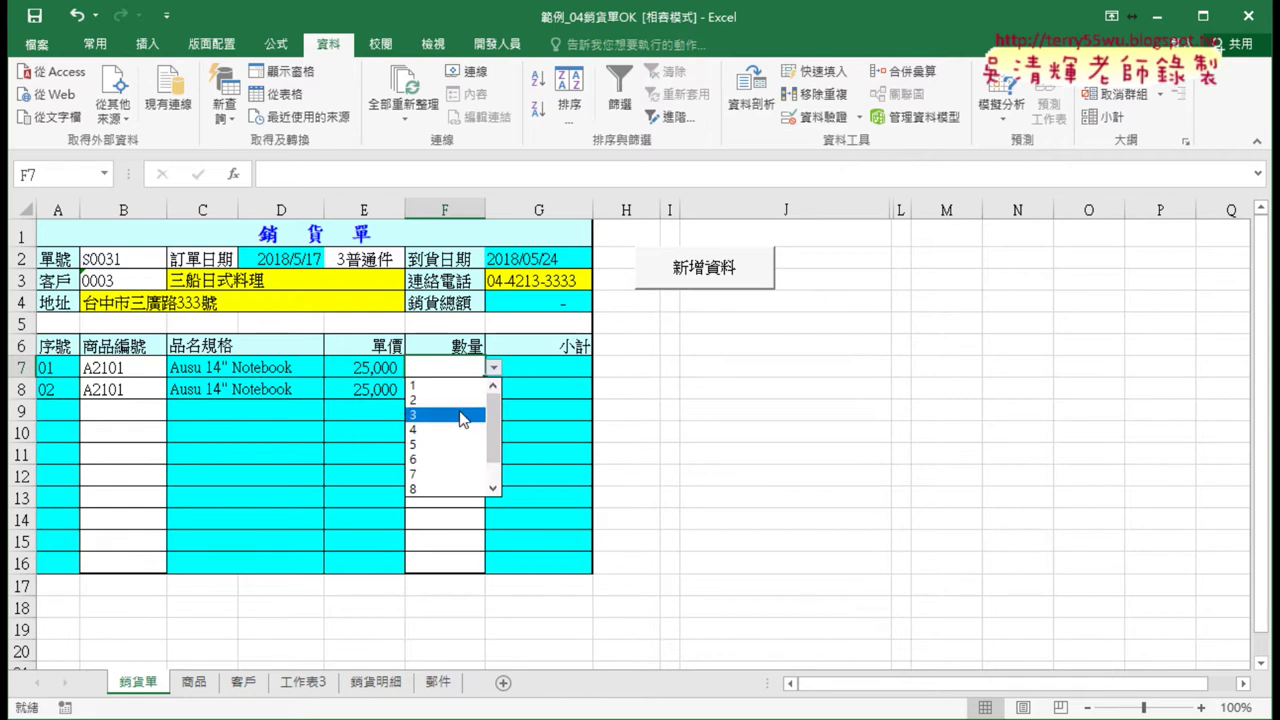
left_click(450, 417)
left_click(460, 389)
left_click(491, 389)
left_click(453, 439)
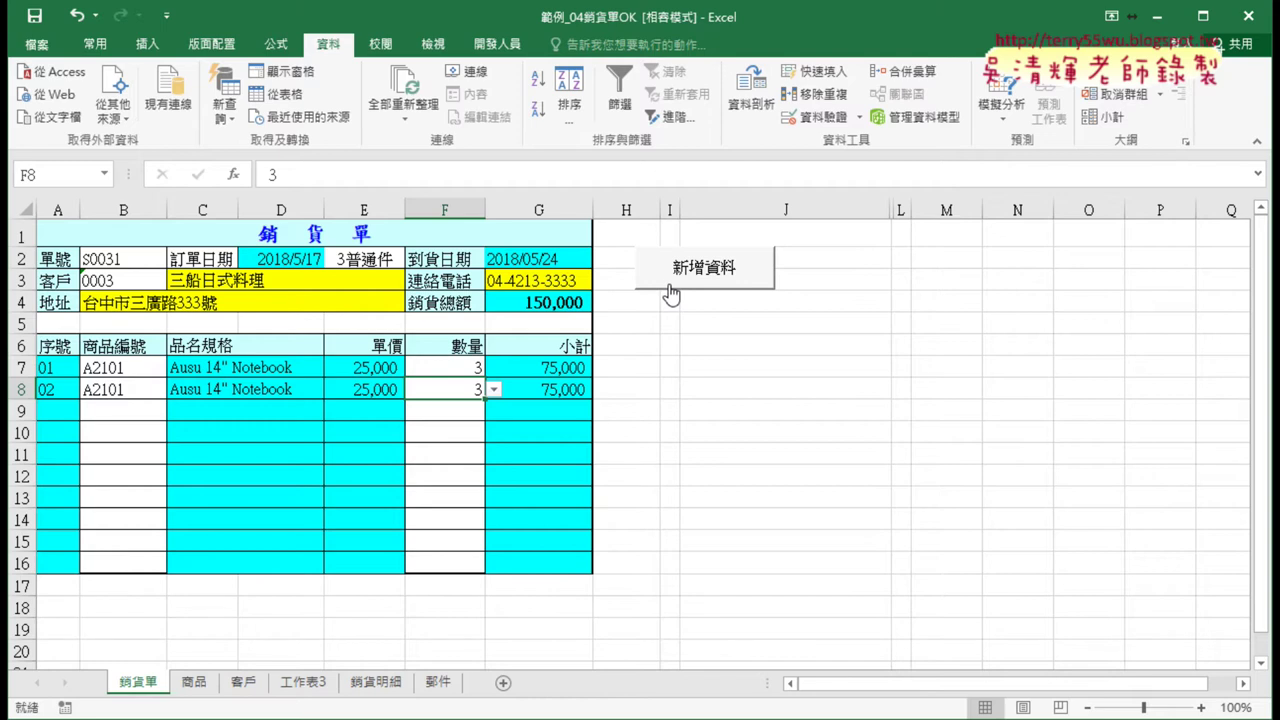
right_click(672, 280)
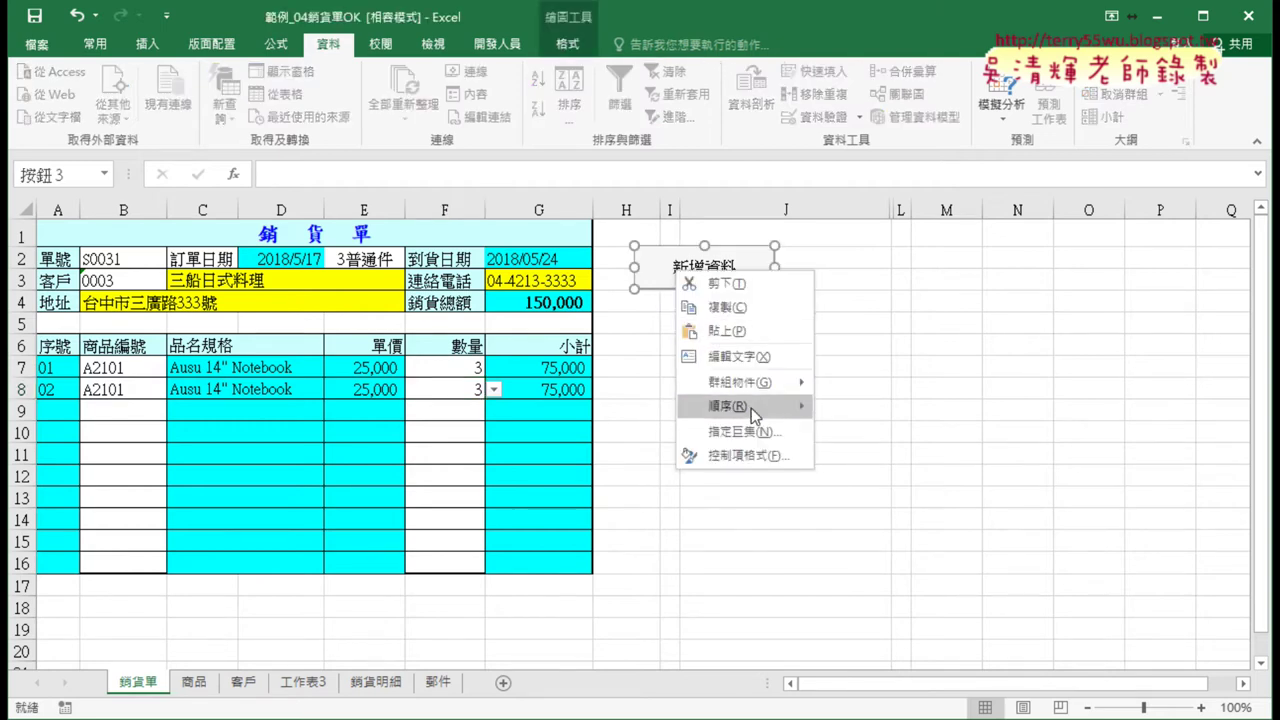
- Open the 新增資料 macro code in Module2 via 指定巨集 > 編輯, then return to 銷貨明細
left_click(760, 431)
left_click(910, 279)
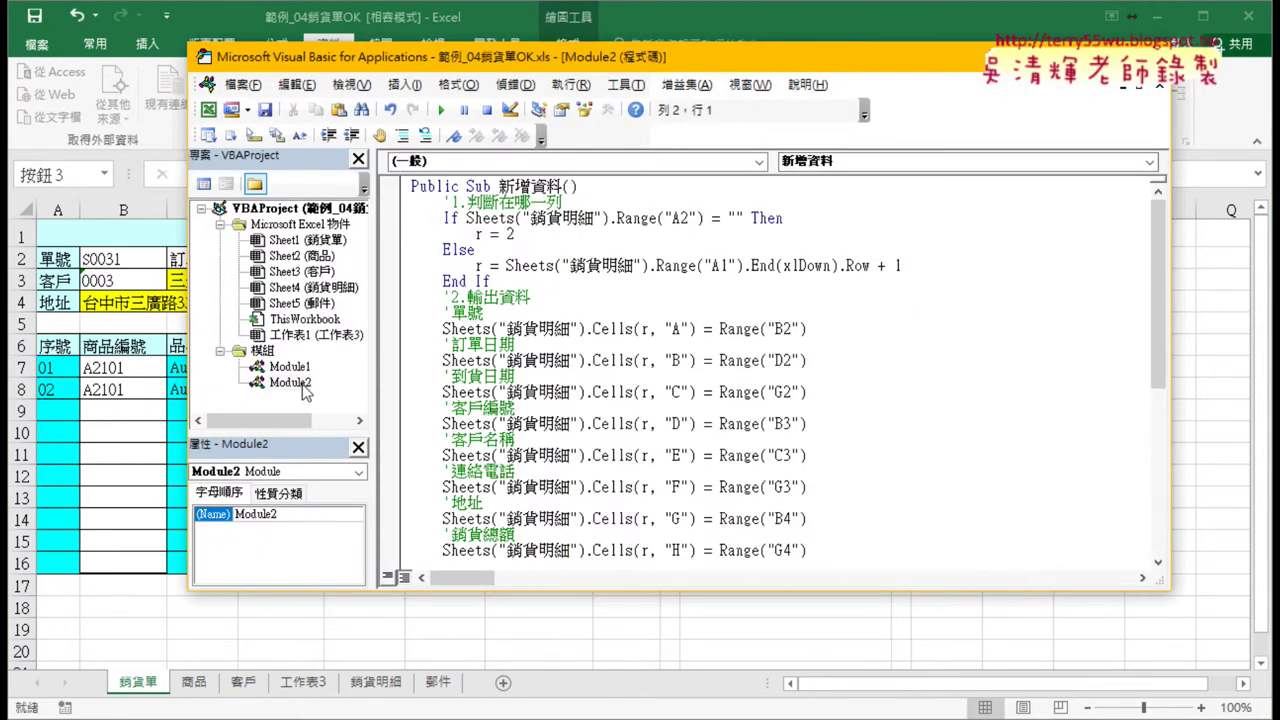
left_click(302, 385)
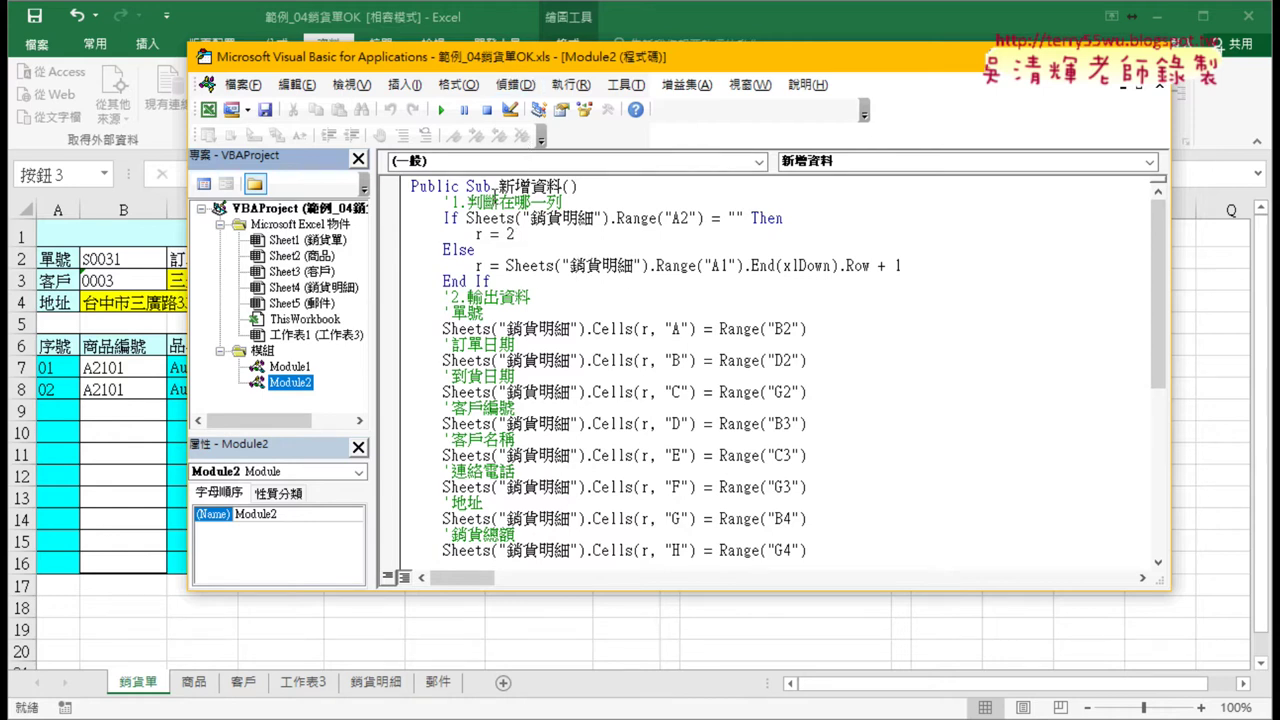
left_click(378, 685)
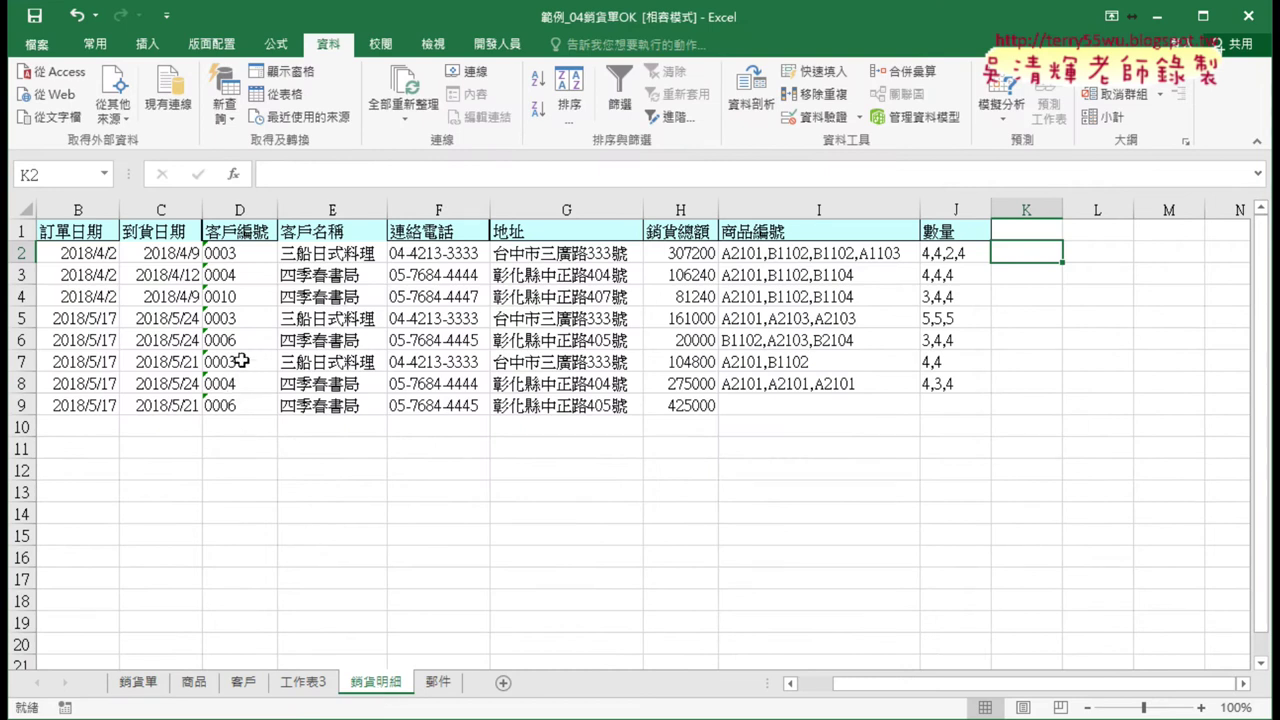
- Delete the logged order rows B2:J9 from 銷貨明細 and return to the macro editor
left_click(90, 231)
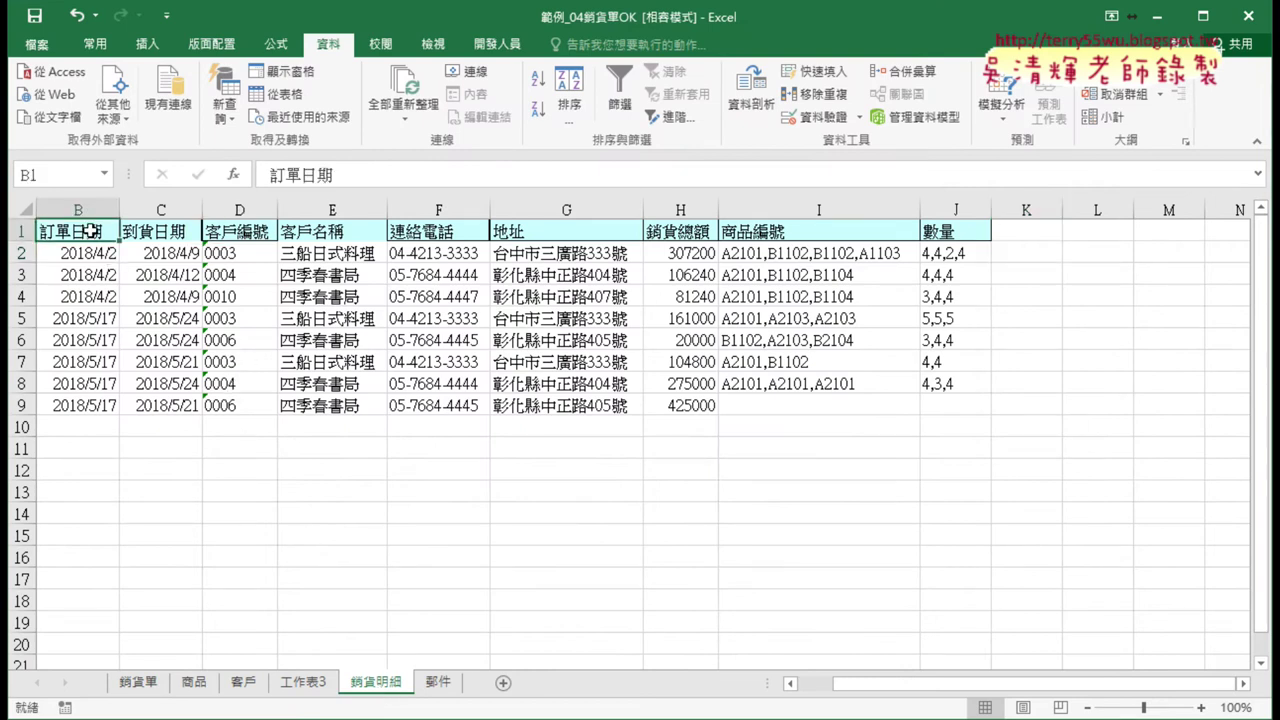
key("ctrl+Down")
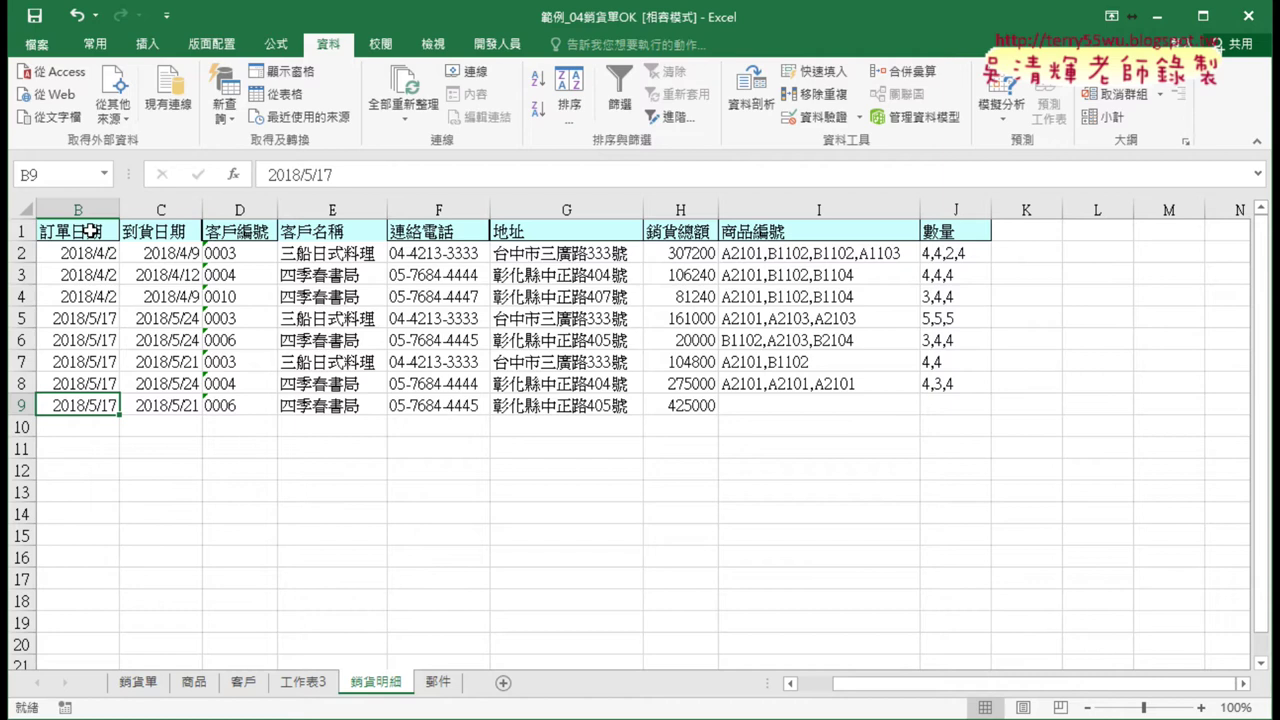
key("Down")
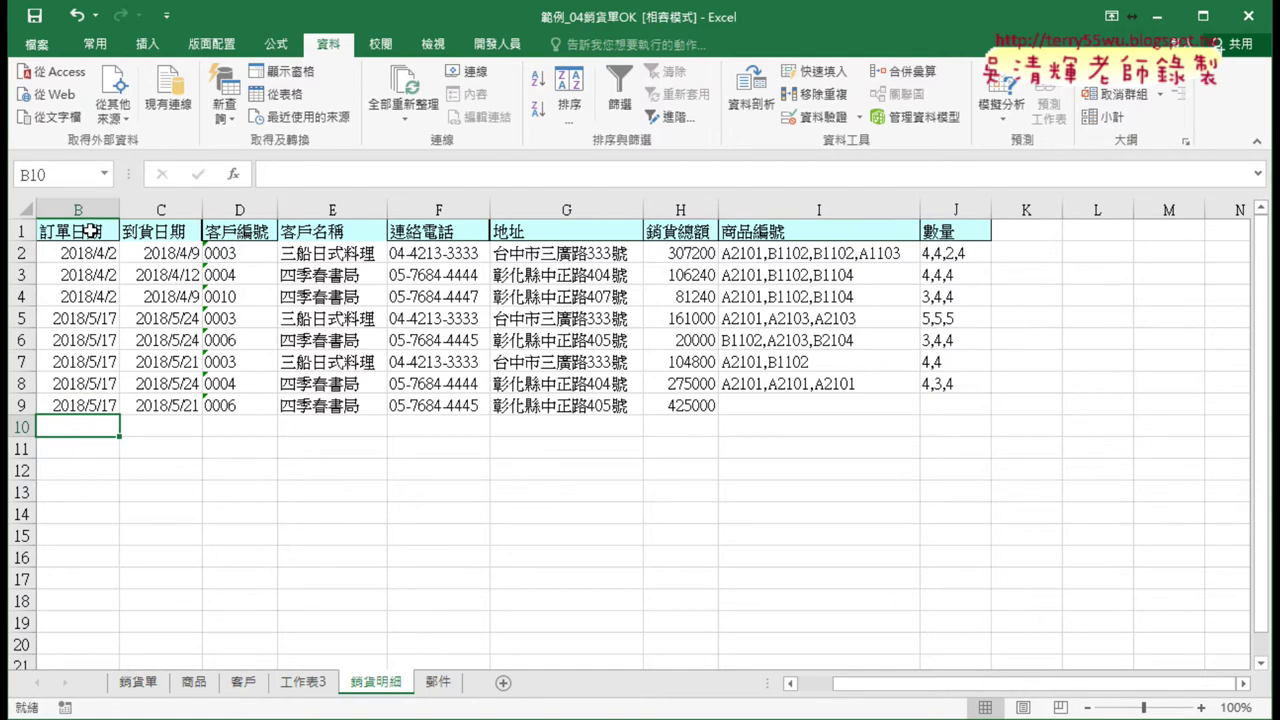
left_click_drag(95, 250, 928, 406)
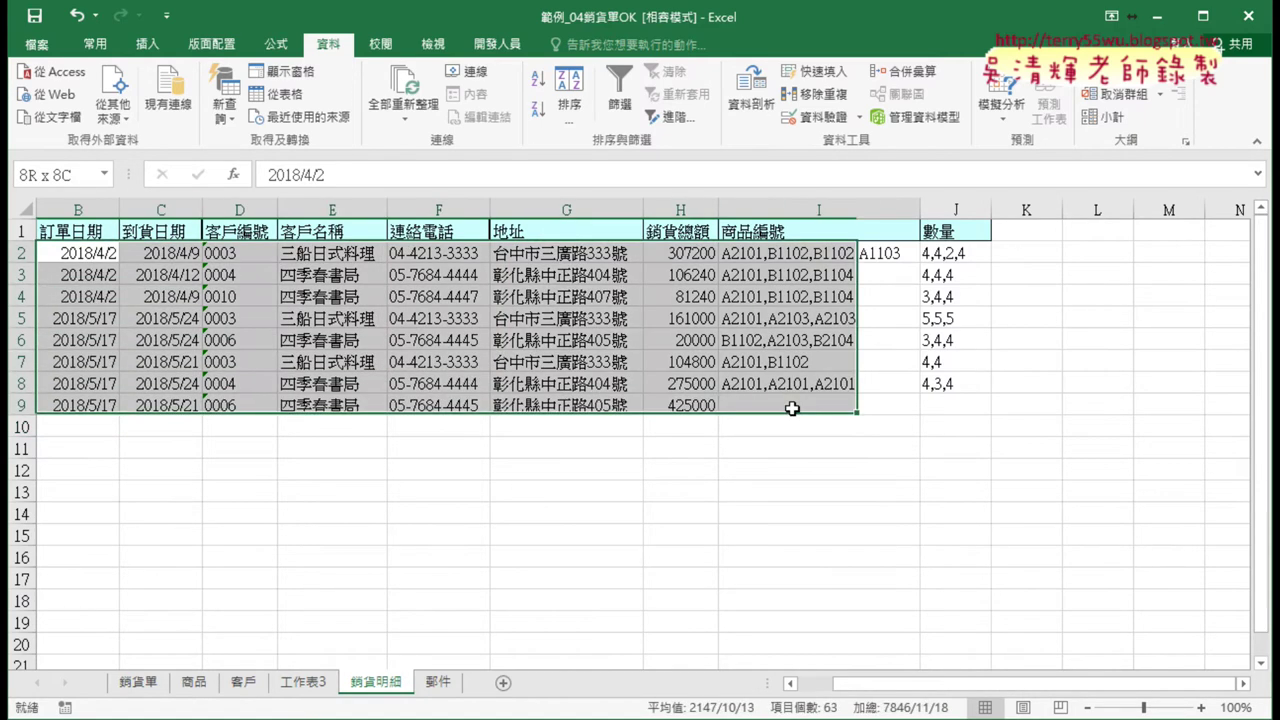
key("Delete")
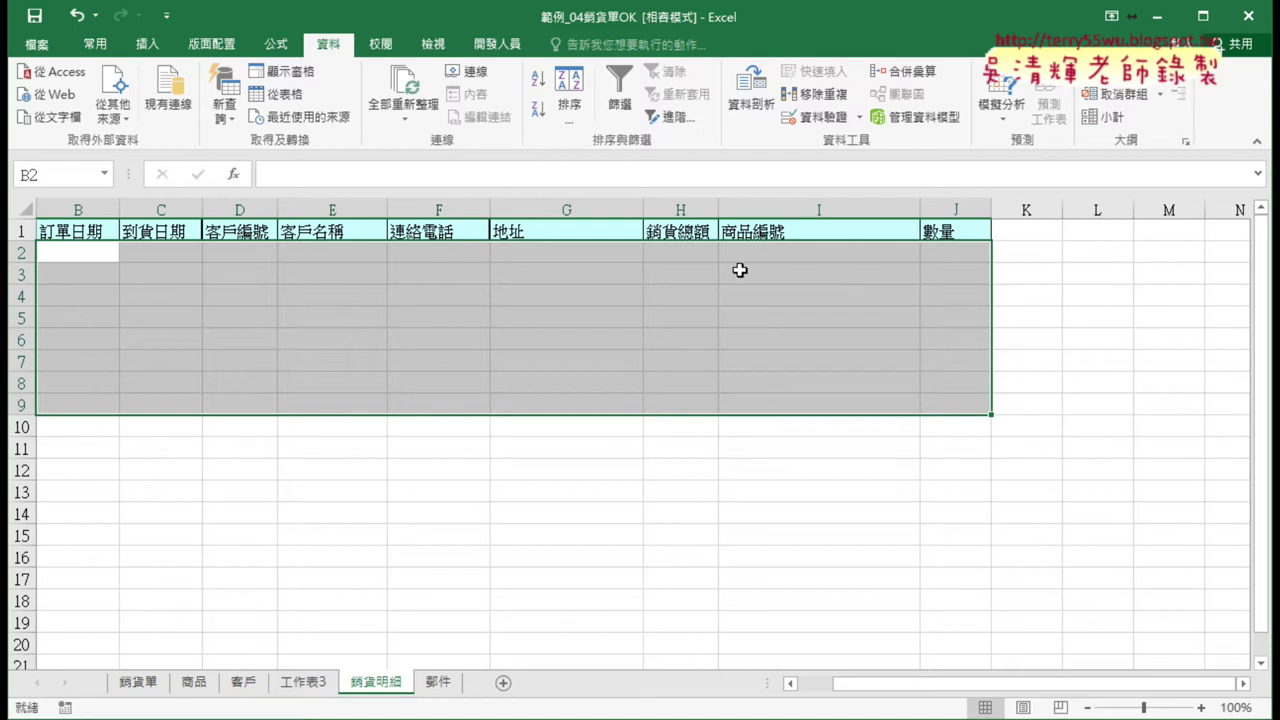
left_click_drag(94, 251, 912, 244)
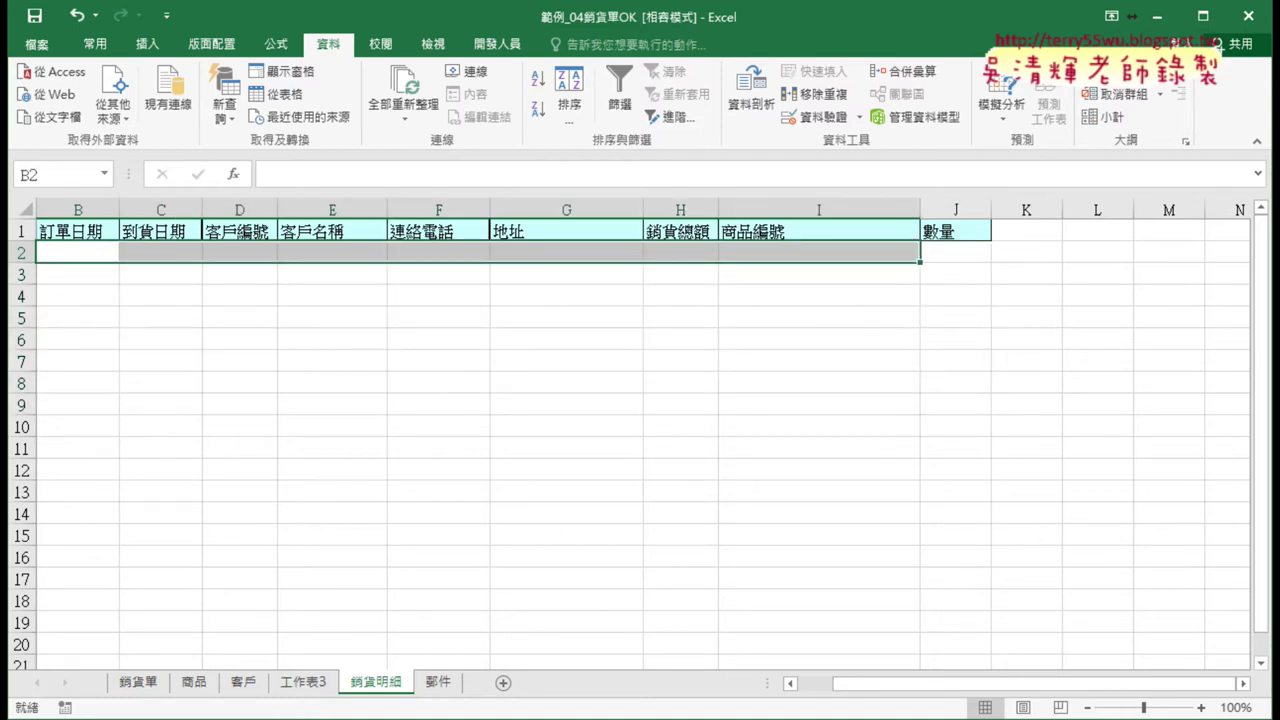
mouse_move(470, 708)
left_click(570, 625)
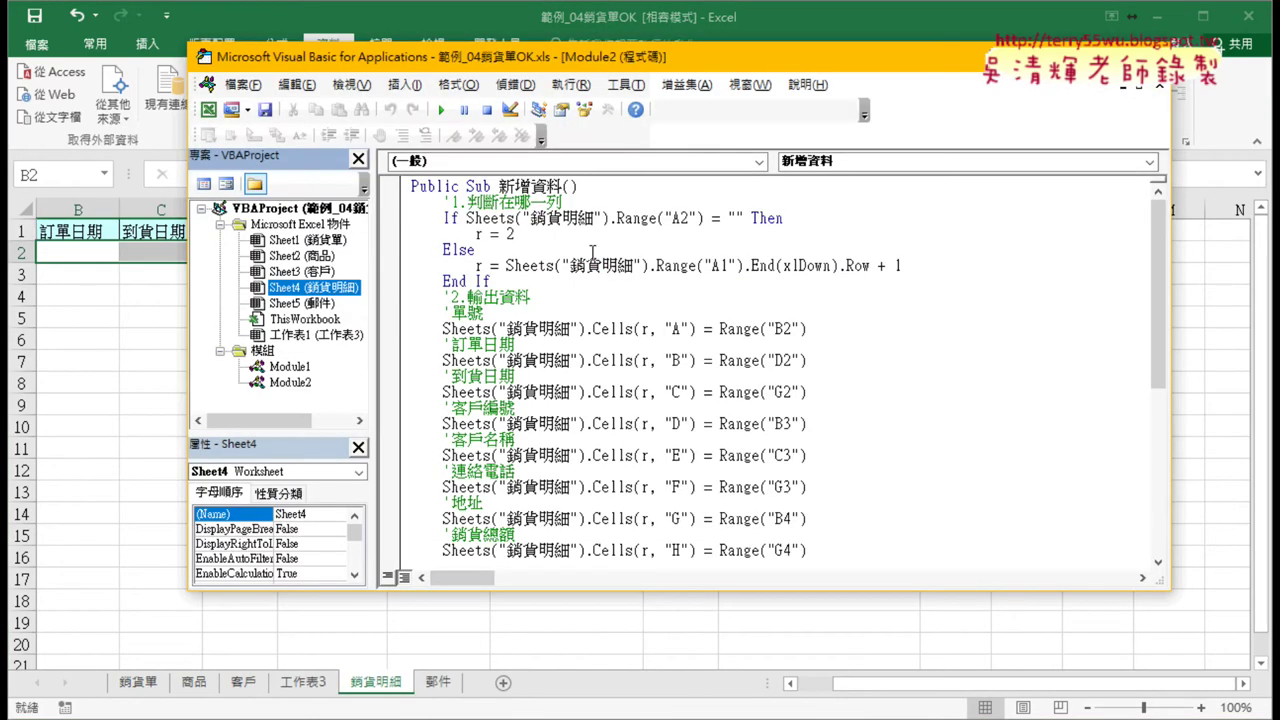
left_click_drag(466, 218, 610, 218)
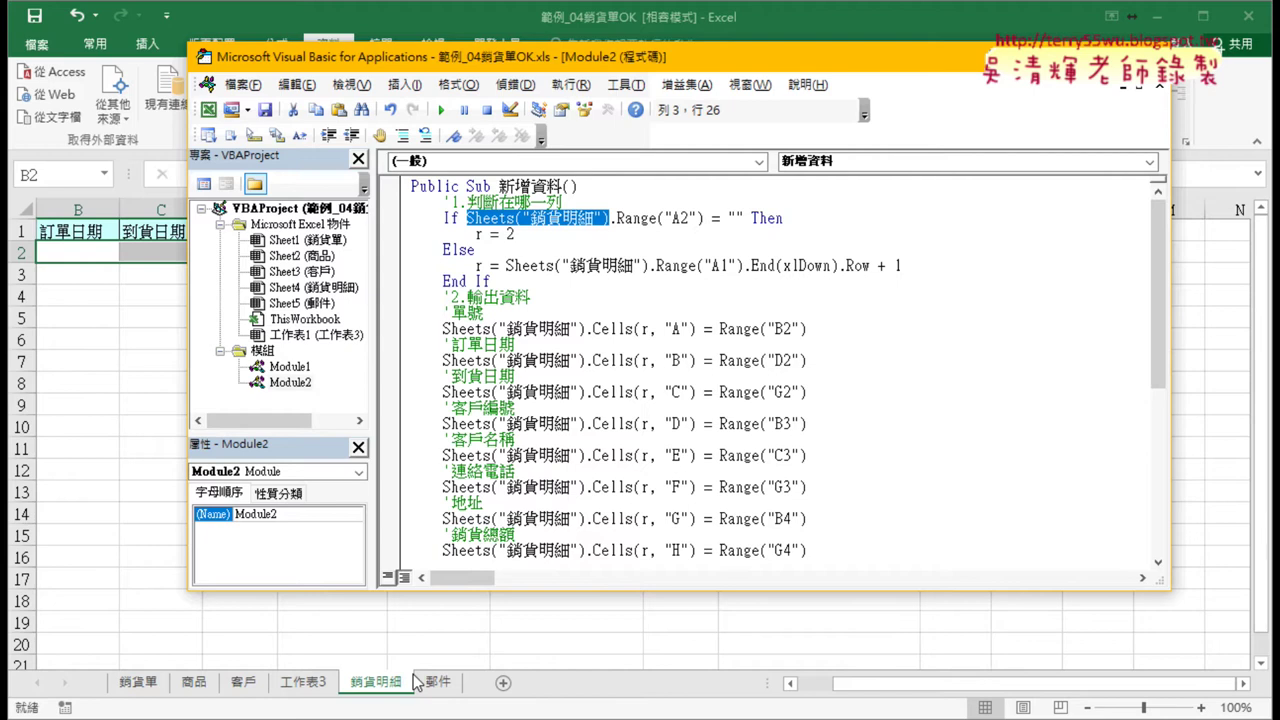
mouse_move(411, 697)
left_mouse_down()
mouse_move(338, 700)
mouse_move(404, 696)
left_mouse_up()
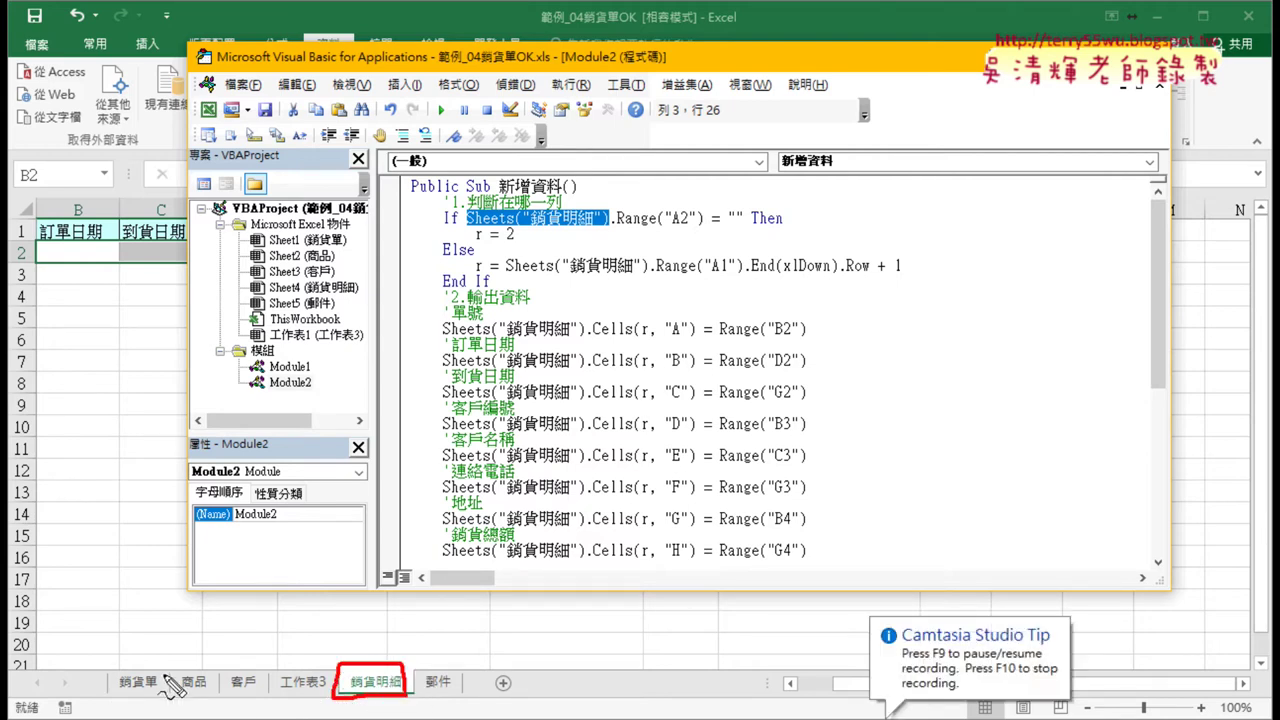
left_click_drag(466, 232, 605, 232)
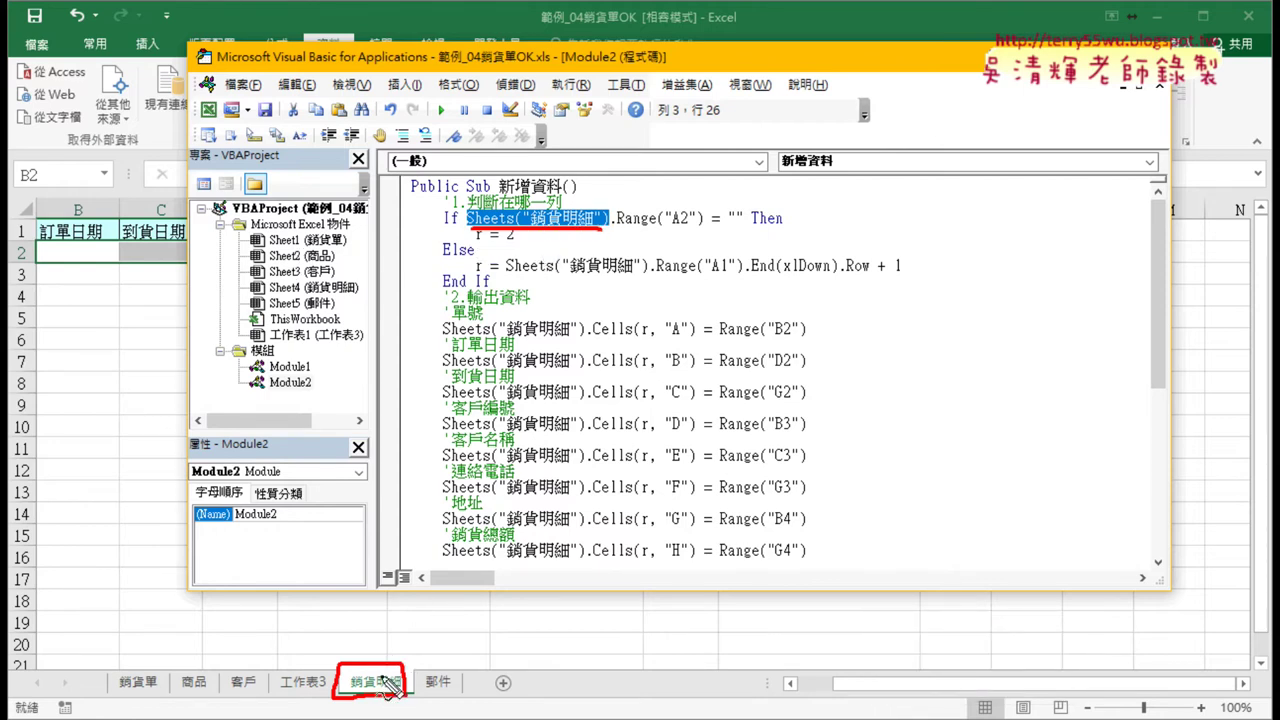
left_click_drag(667, 229, 693, 230)
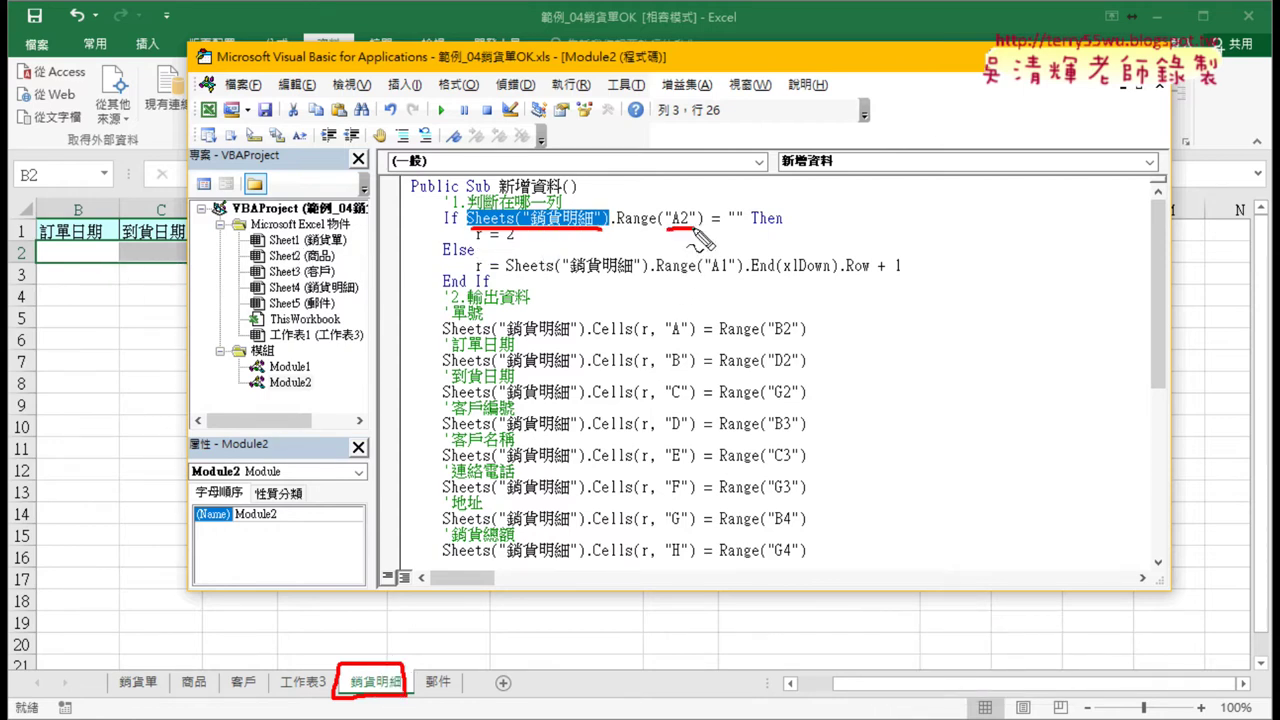
mouse_move(112, 264)
left_mouse_down()
mouse_move(42, 258)
mouse_move(120, 236)
left_mouse_up()
left_click_drag(724, 228, 758, 231)
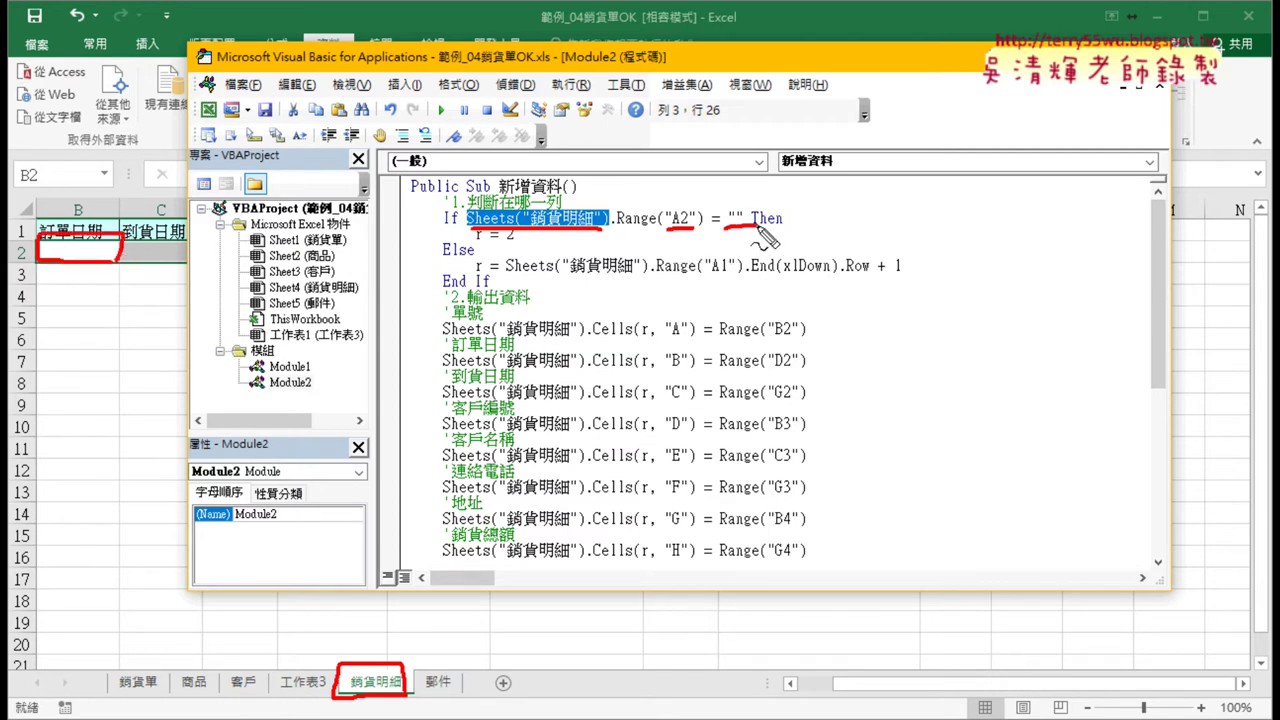
left_click_drag(476, 241, 512, 241)
left_click_drag(472, 271, 480, 277)
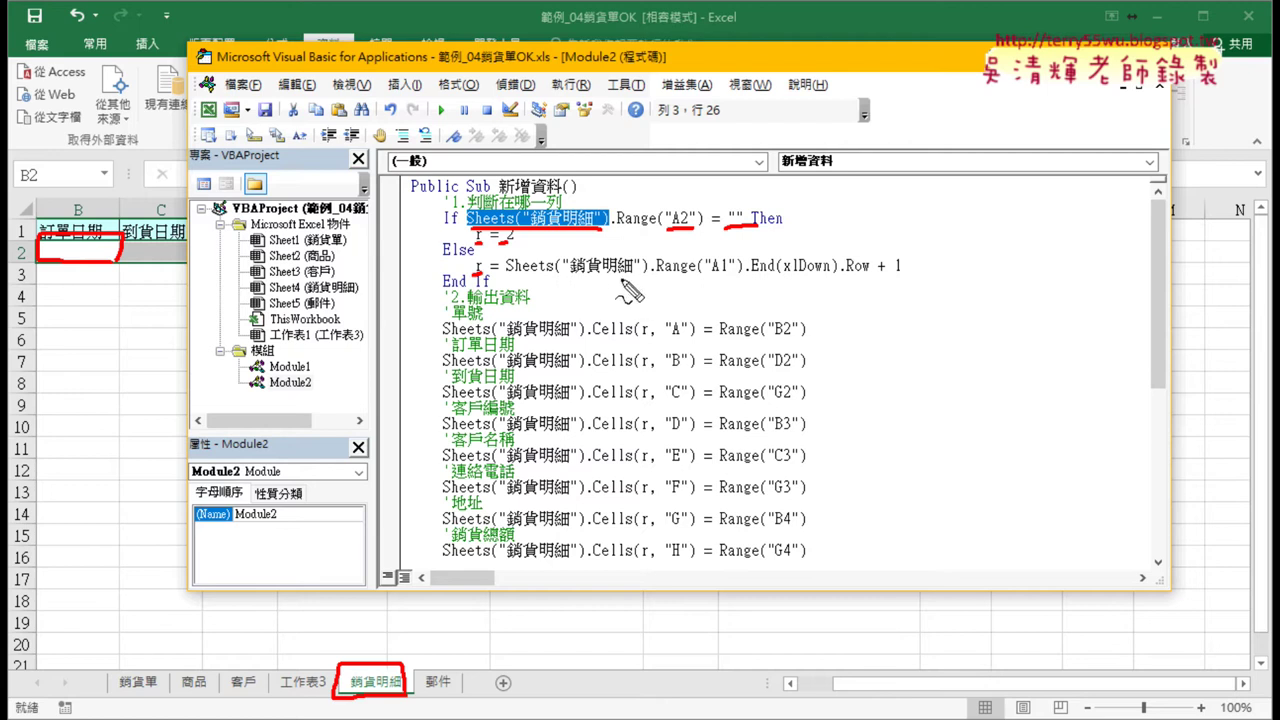
left_click_drag(506, 274, 592, 273)
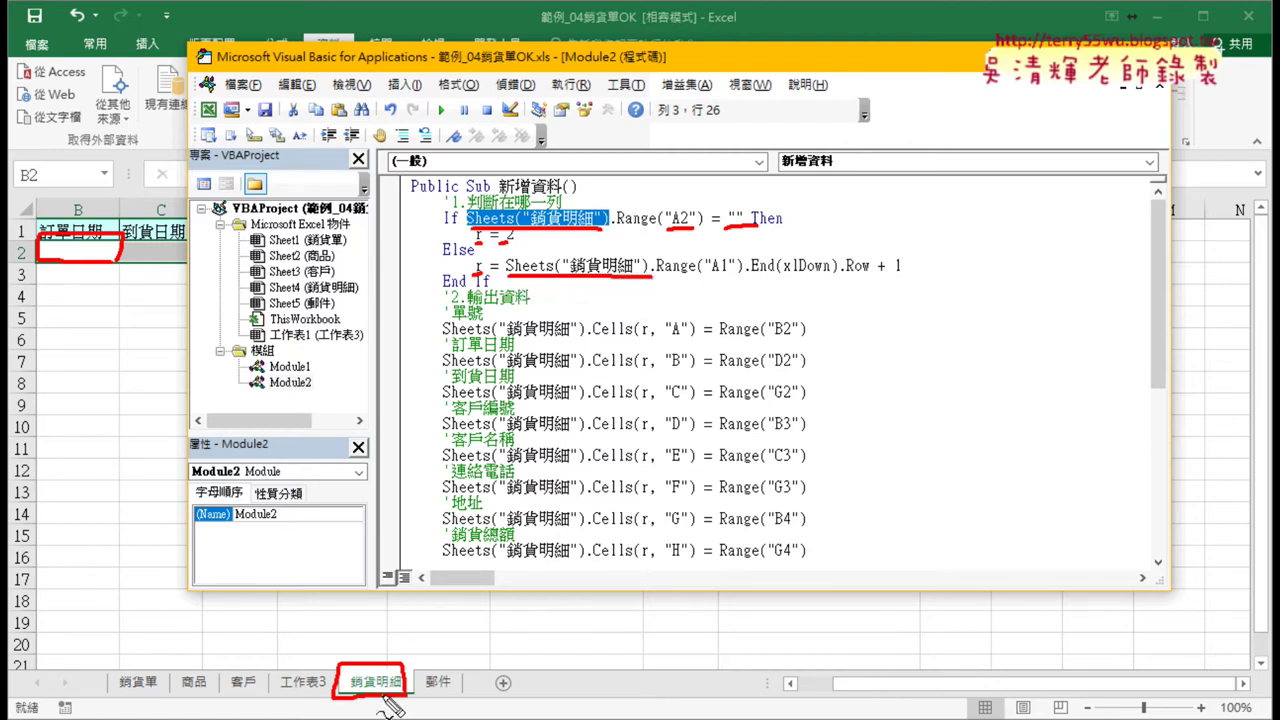
left_click_drag(672, 282, 914, 284)
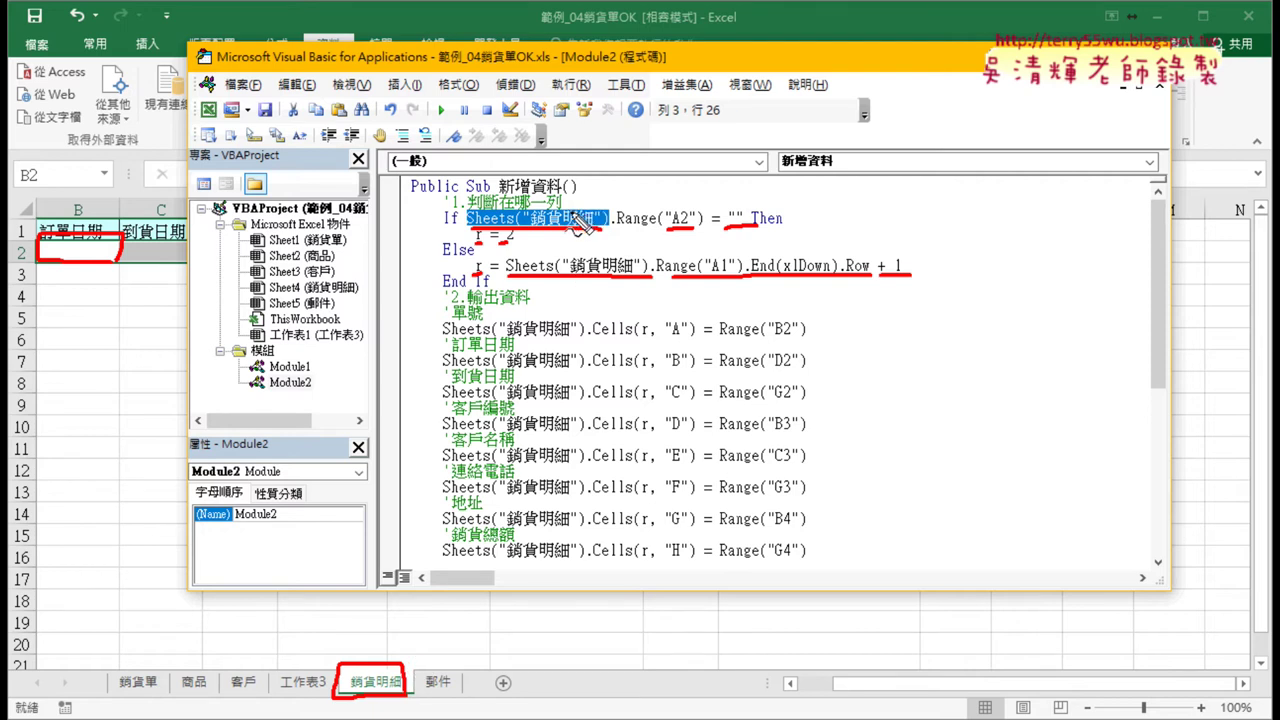
key("Escape")
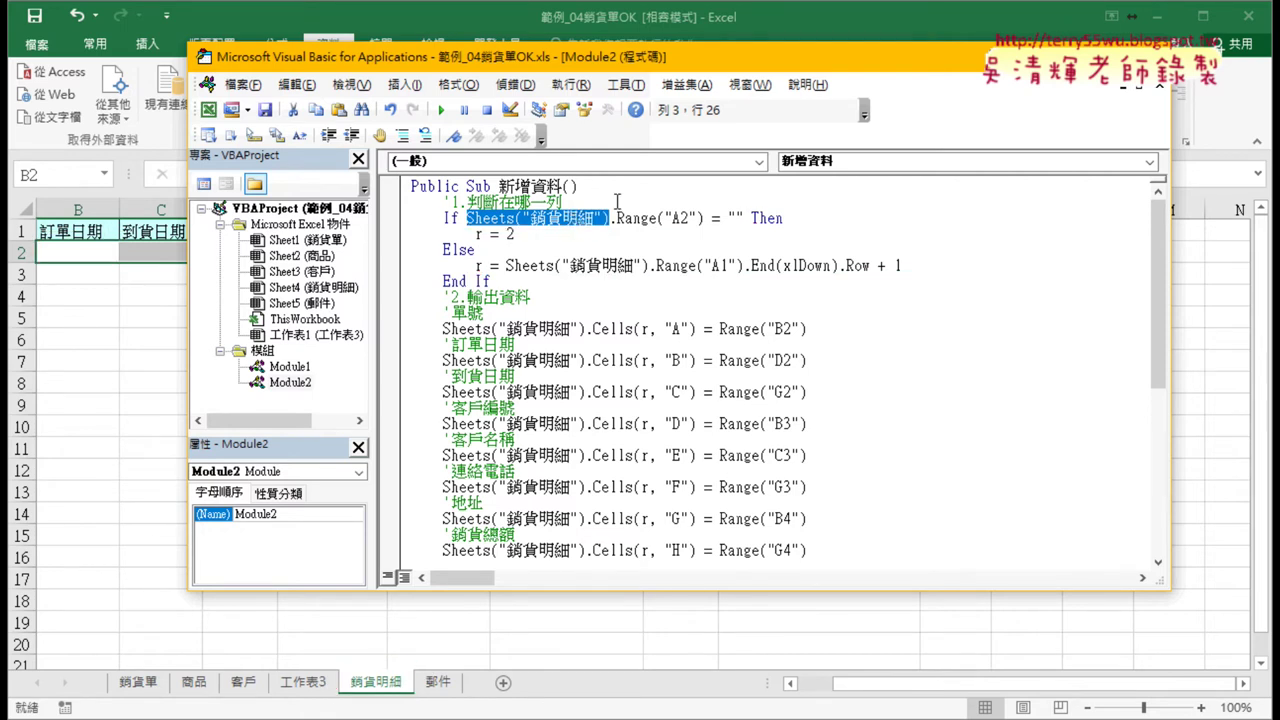
left_click(171, 270)
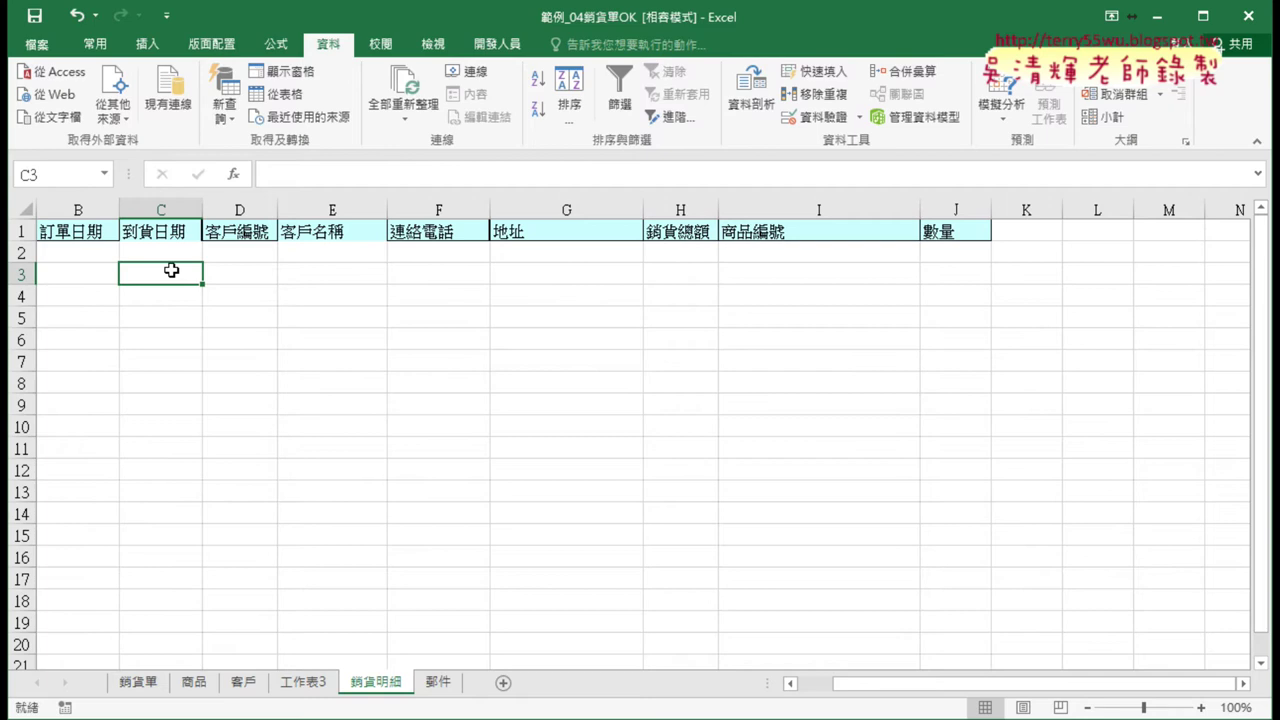
- Restore the eight order rows to rows 2–9 and select the r variable on the macro's Else line
key("ctrl+q")
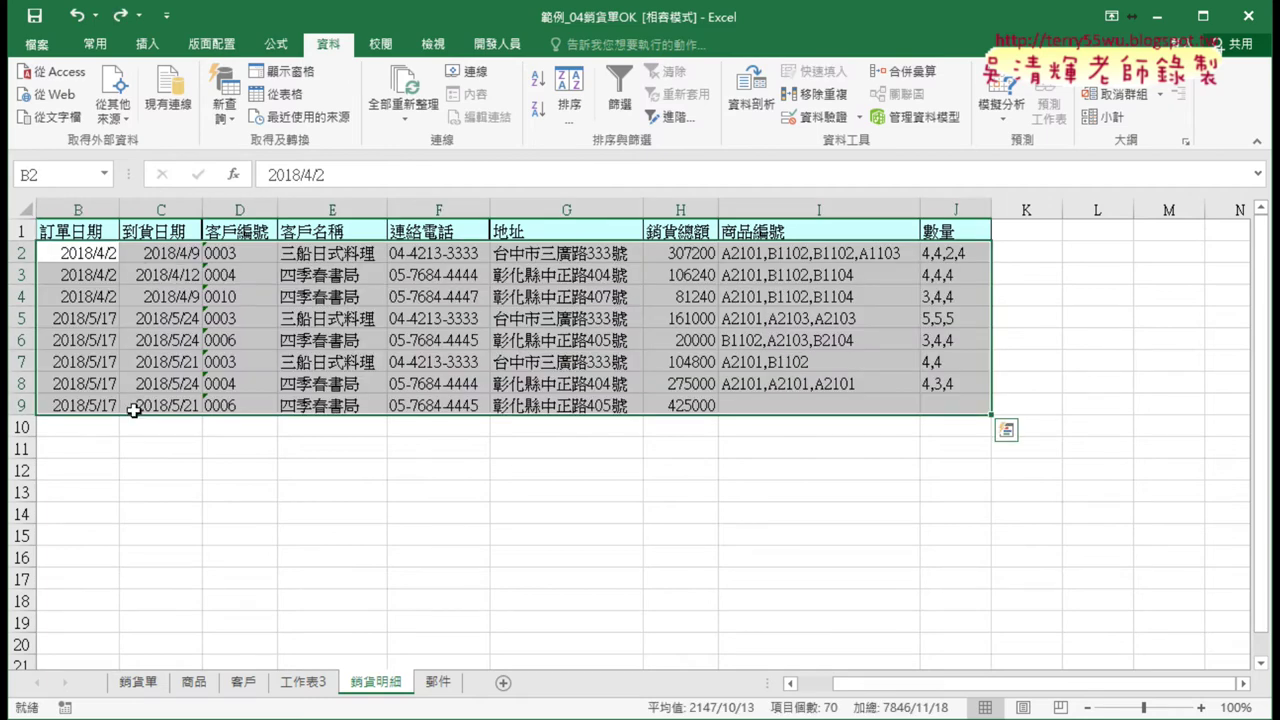
left_click(86, 427)
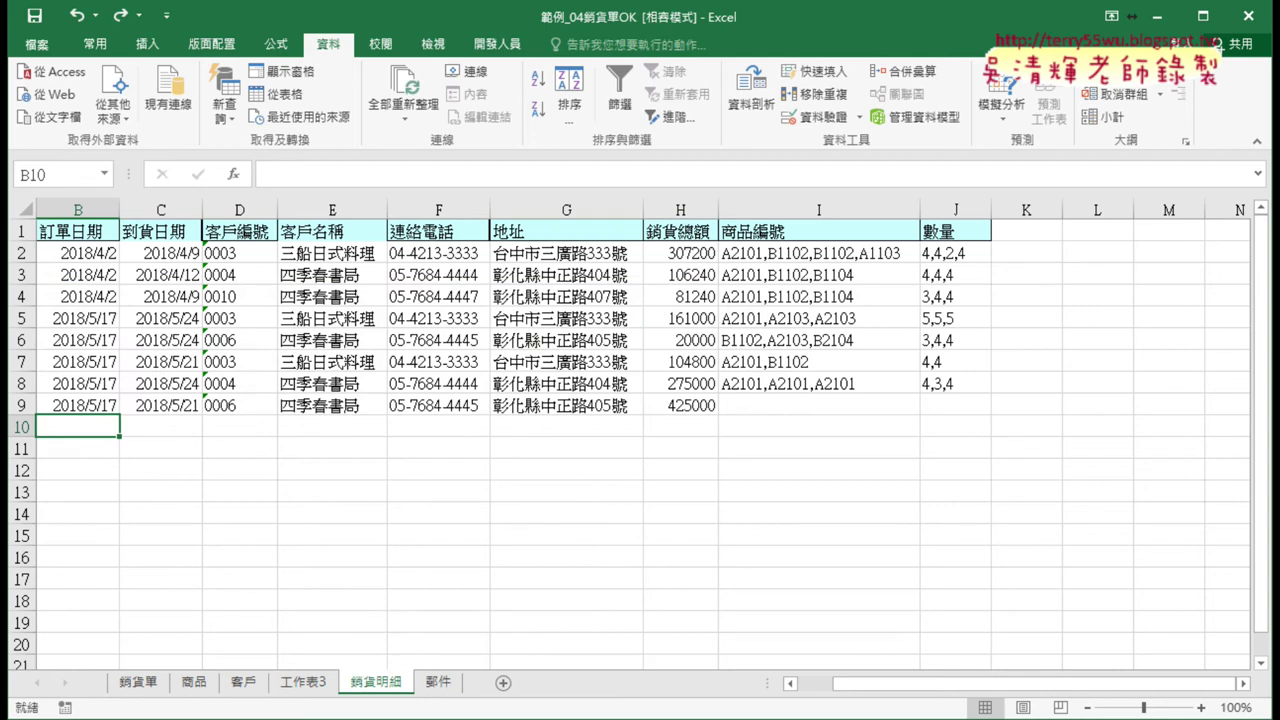
left_click(467, 719)
left_click(587, 663)
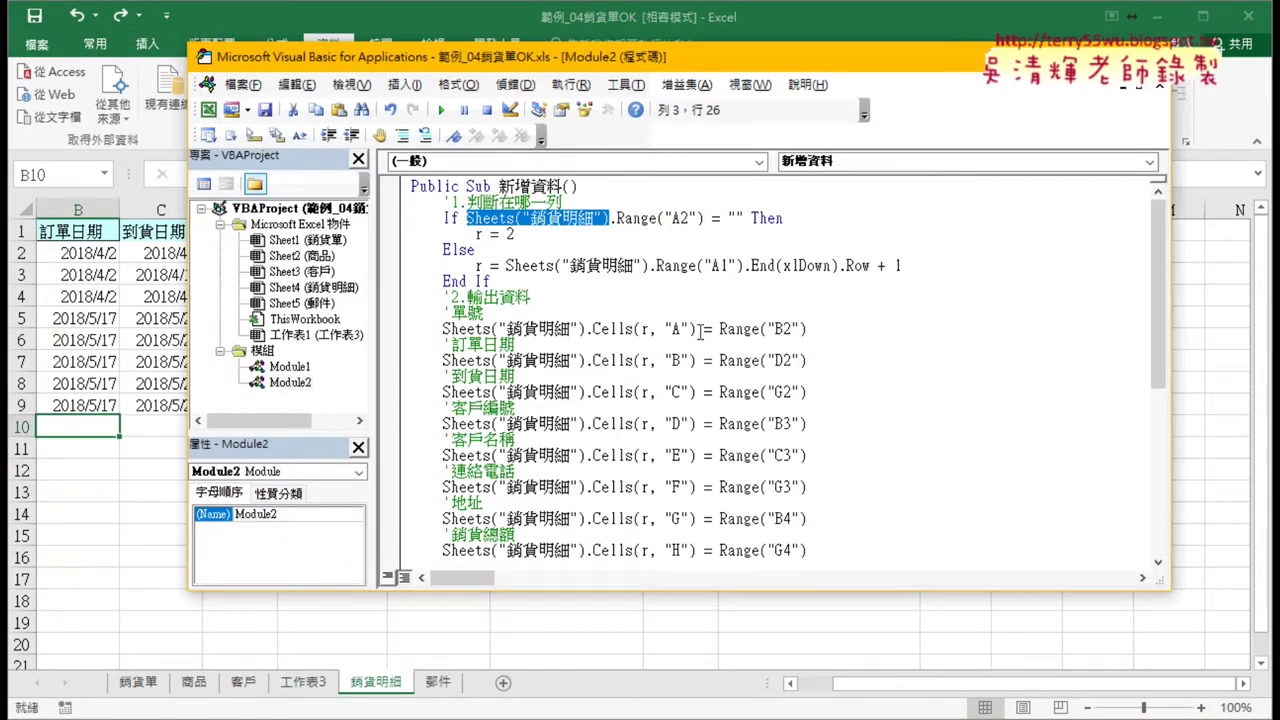
double_click(481, 266)
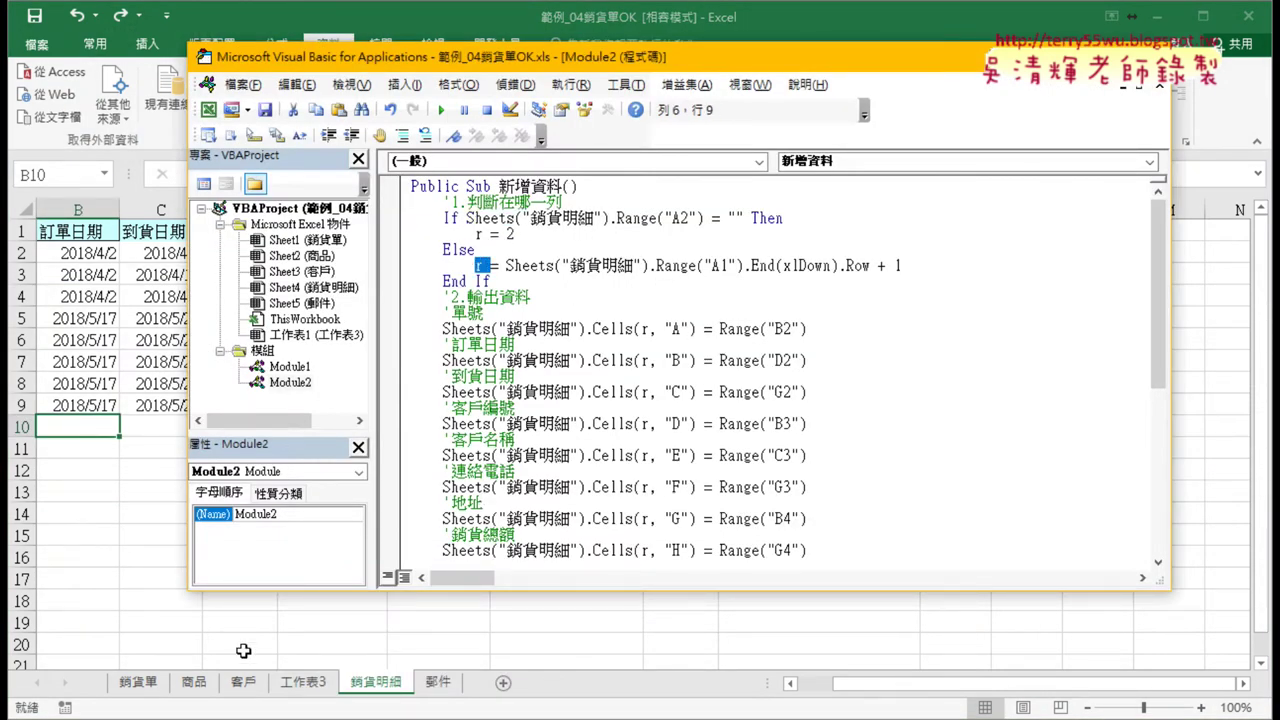
- Arrange the VBA editor beside the 銷貨單 form so both are visible
left_click(155, 690)
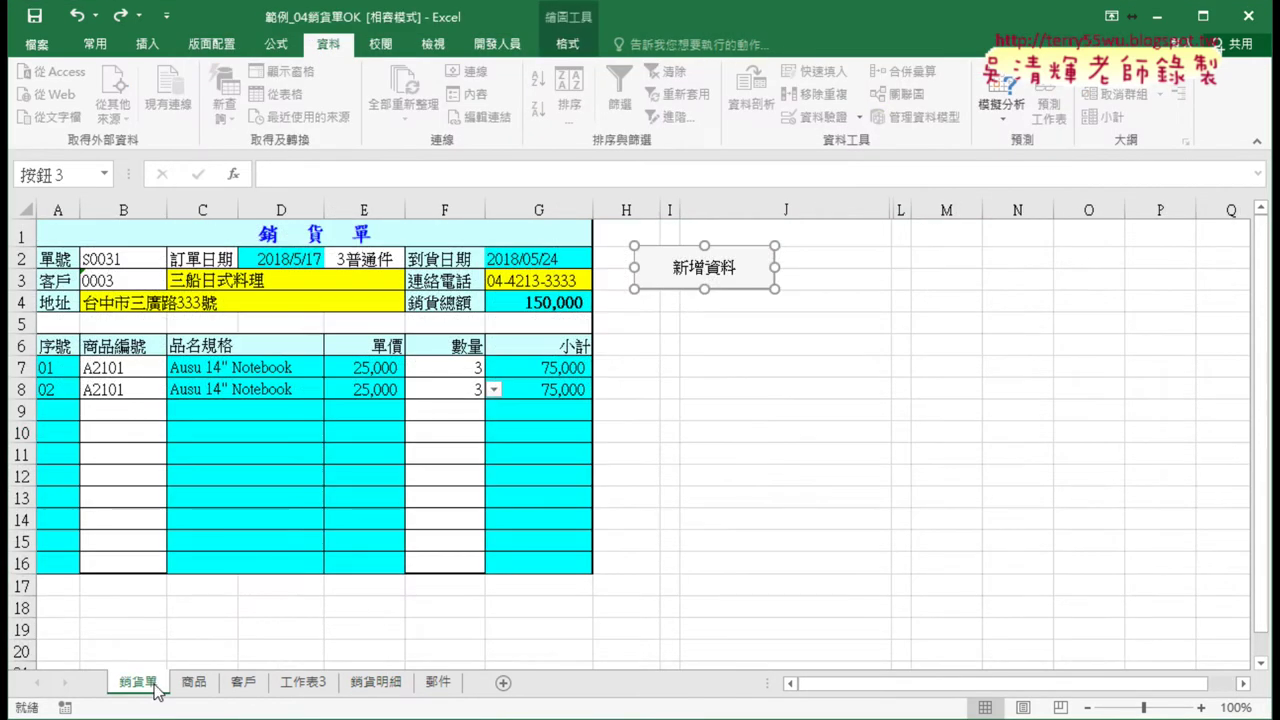
left_click(604, 666)
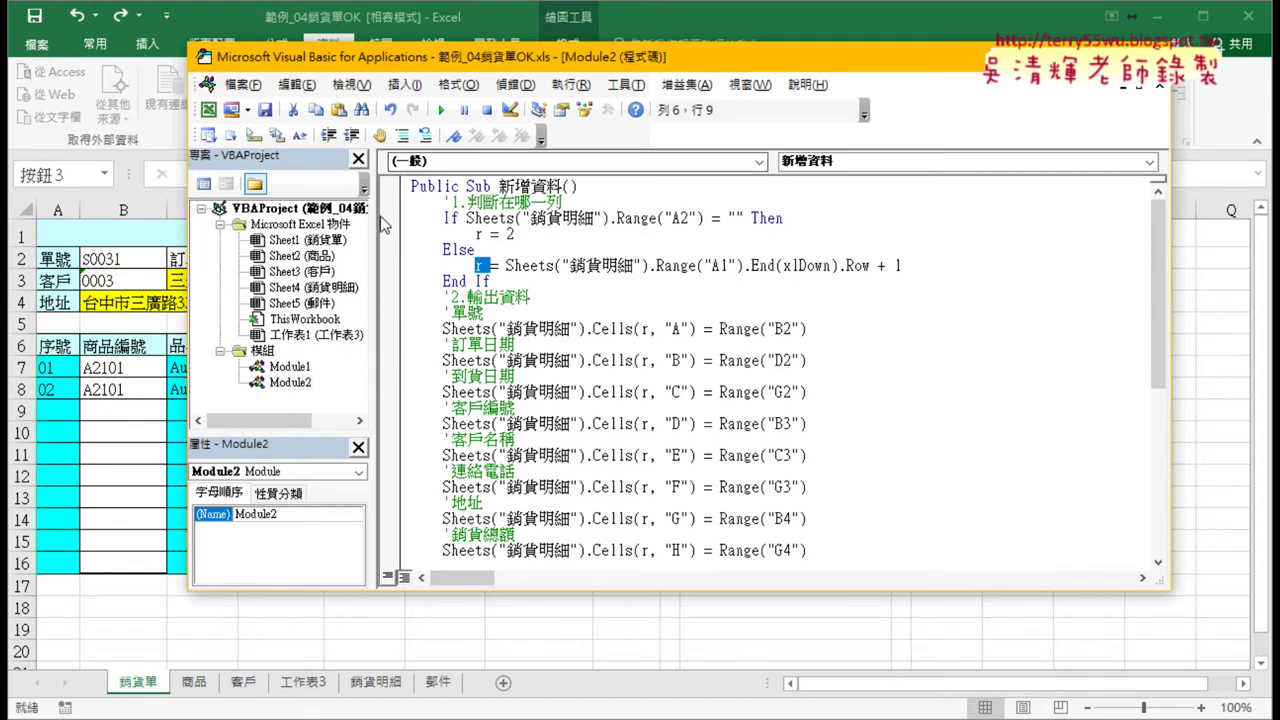
left_click_drag(358, 220, 308, 220)
left_click_drag(418, 64, 637, 414)
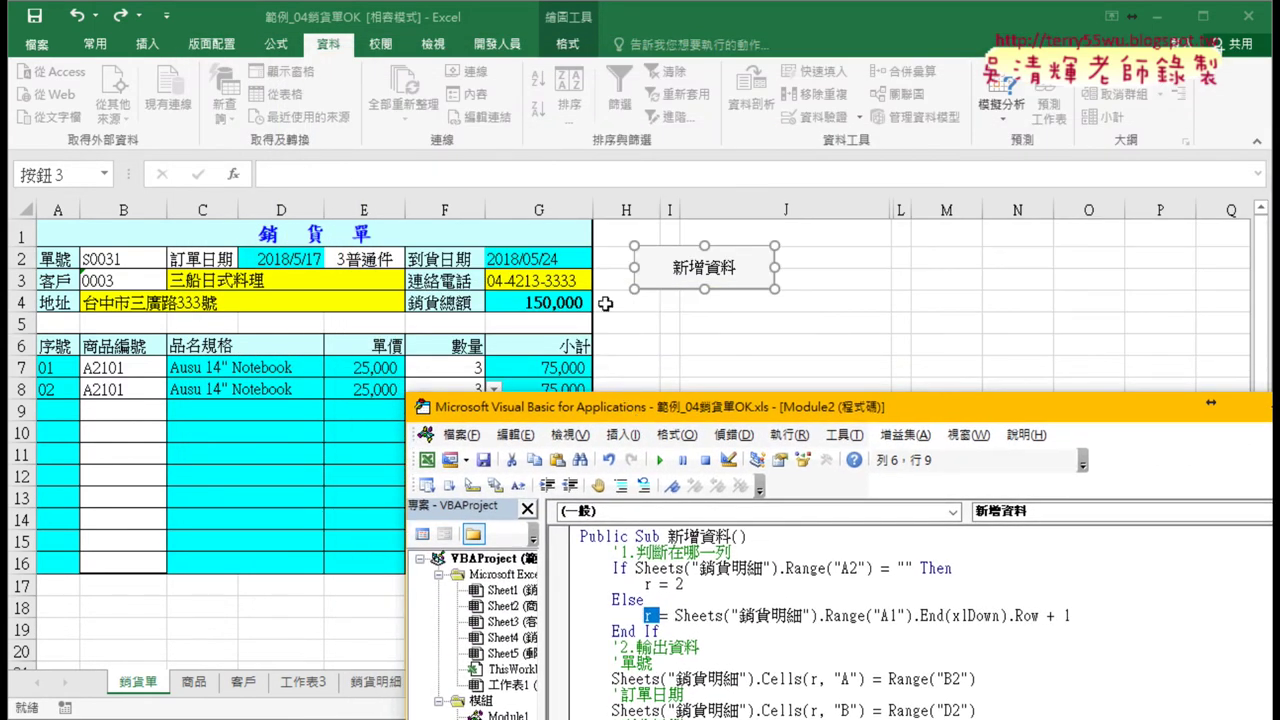
- Annotate order number S0031 and the code's B2 source and column A target, then return to 銷貨明細
left_click_drag(162, 272, 120, 284)
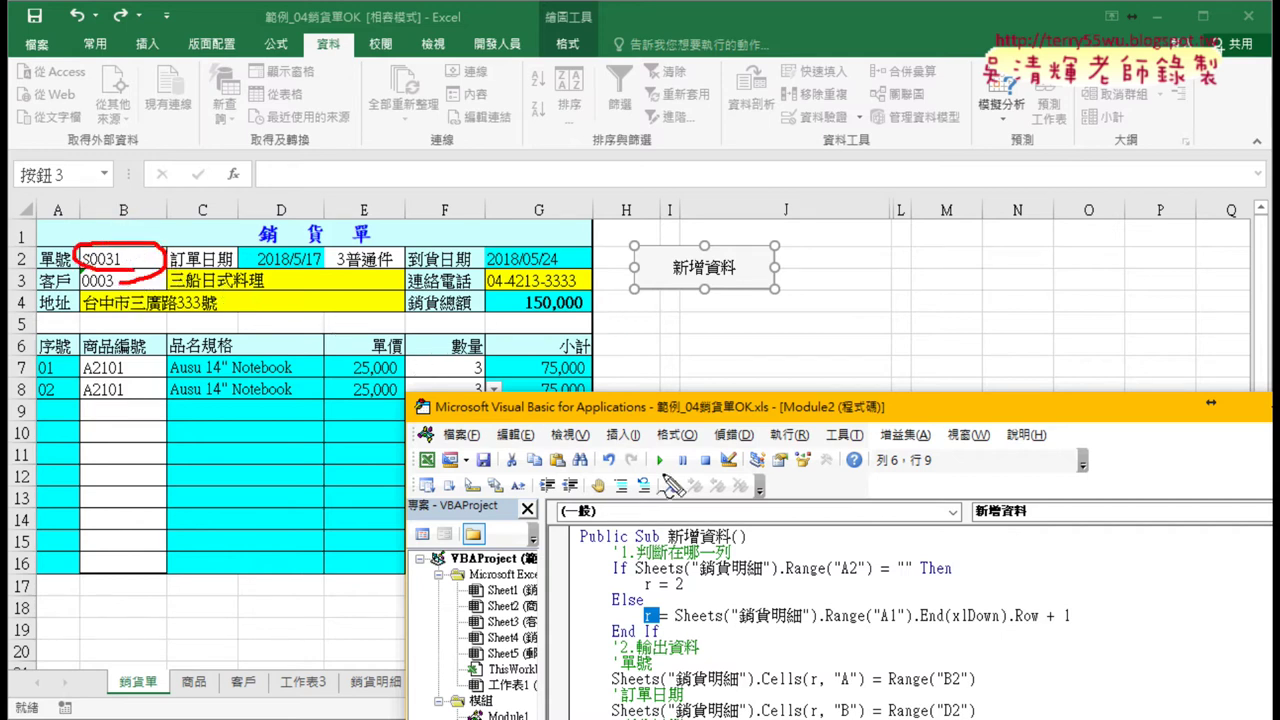
left_click_drag(941, 687, 972, 686)
left_click_drag(835, 689, 860, 688)
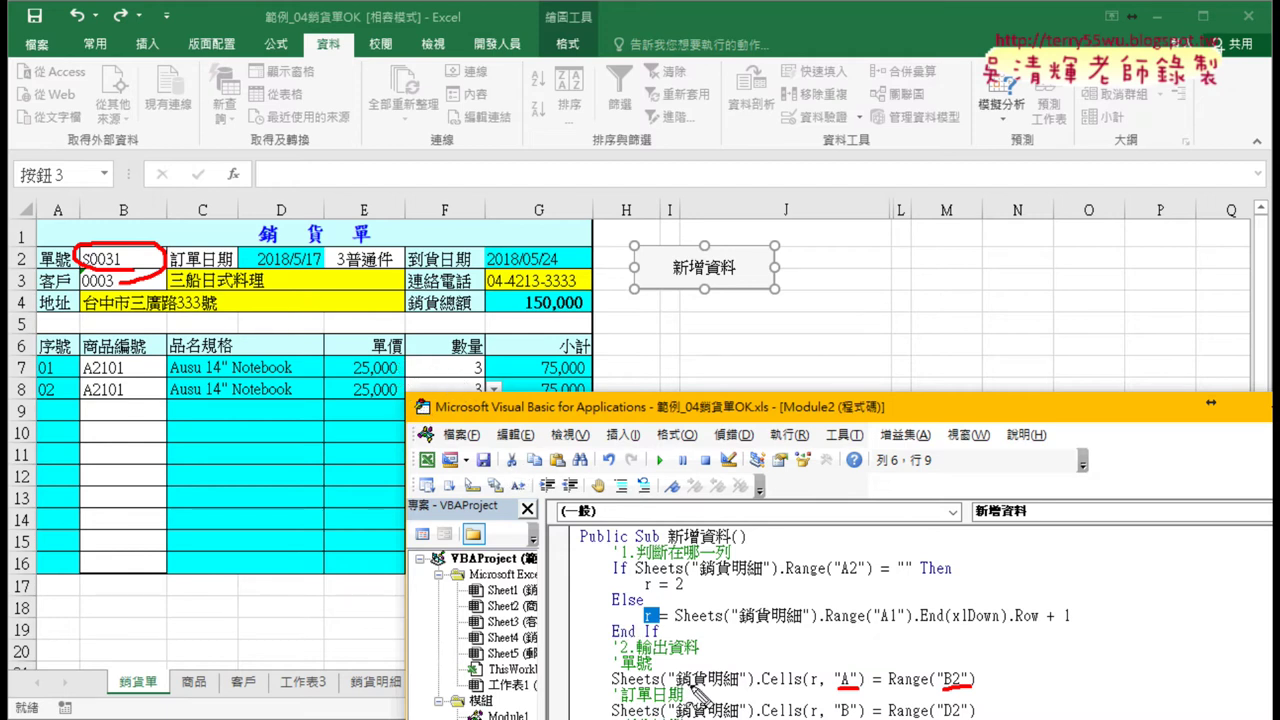
key("Escape")
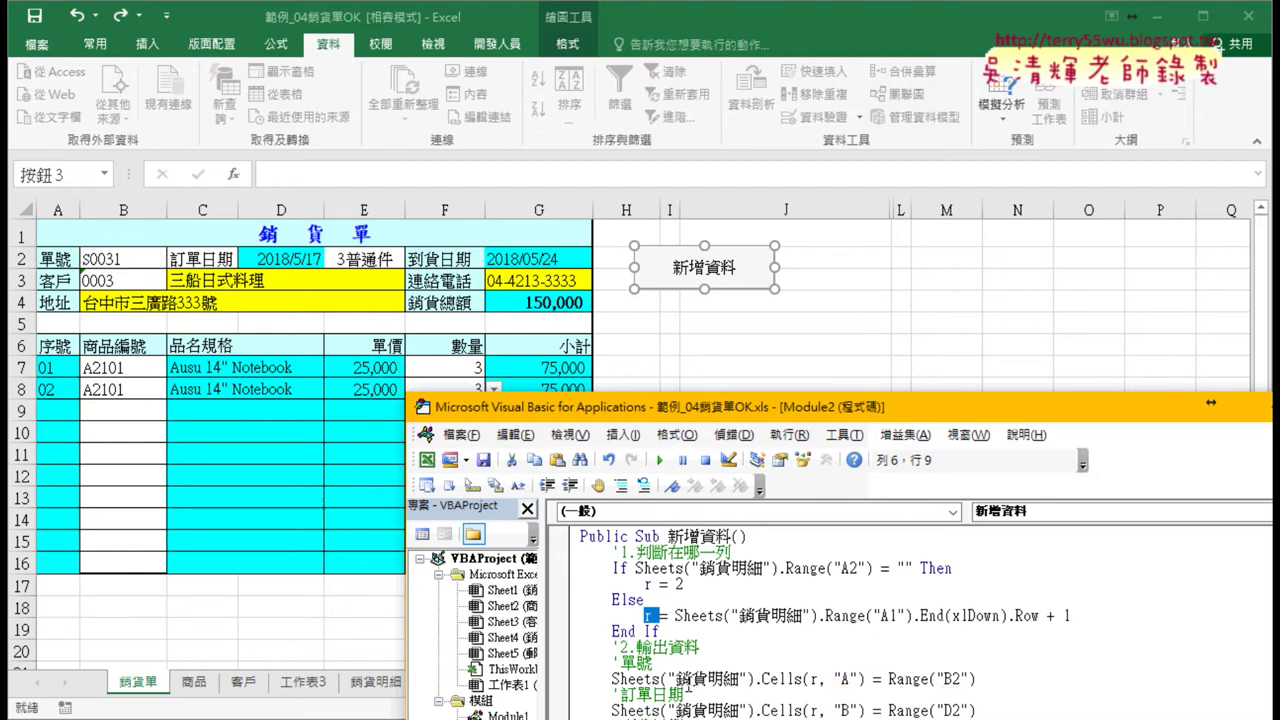
left_click(385, 688)
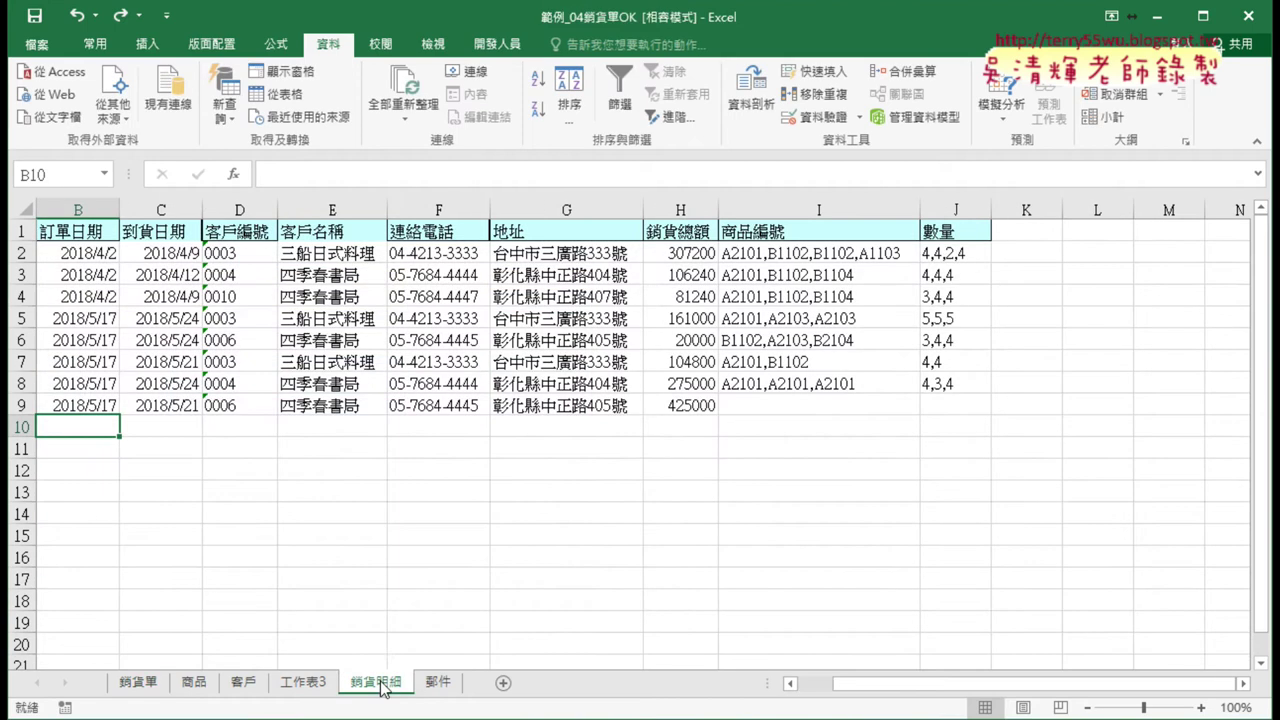
- Select the 單號, 訂單日期 and 到貨日期 columns (A–C) of the log, then go back to 銷貨單
left_click(86, 210)
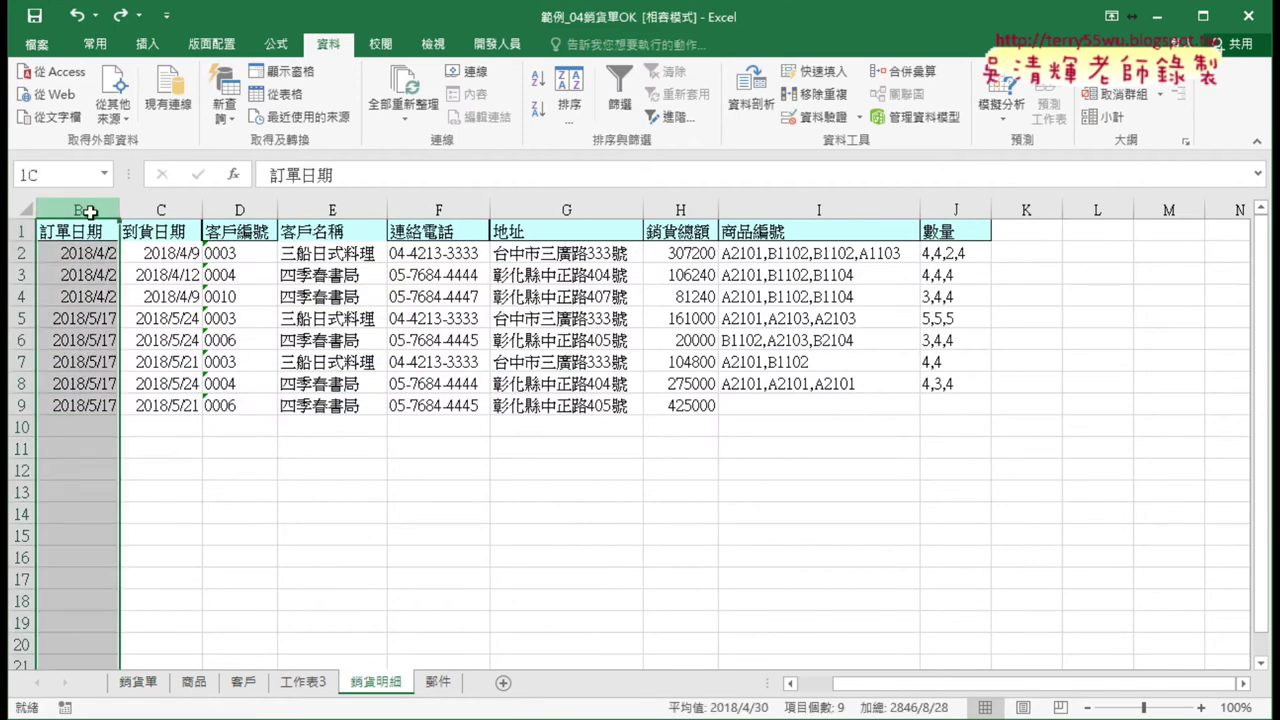
left_click_drag(862, 684, 830, 684)
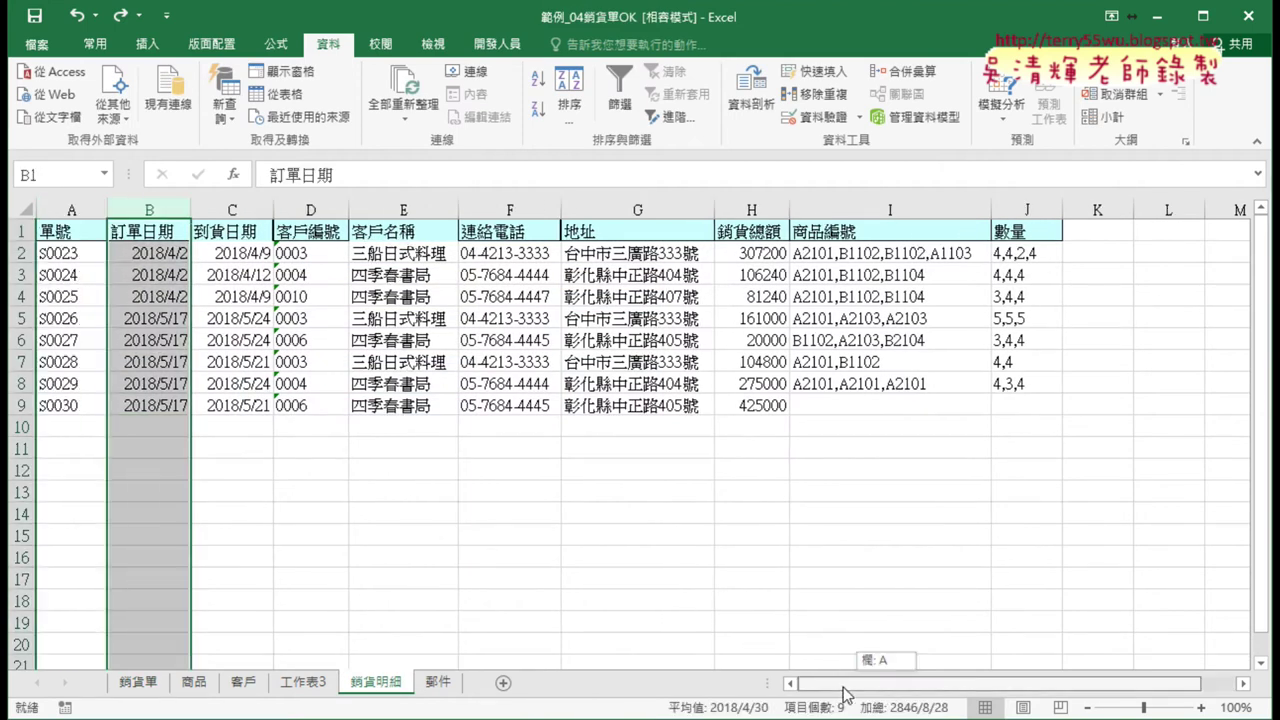
left_click(73, 208)
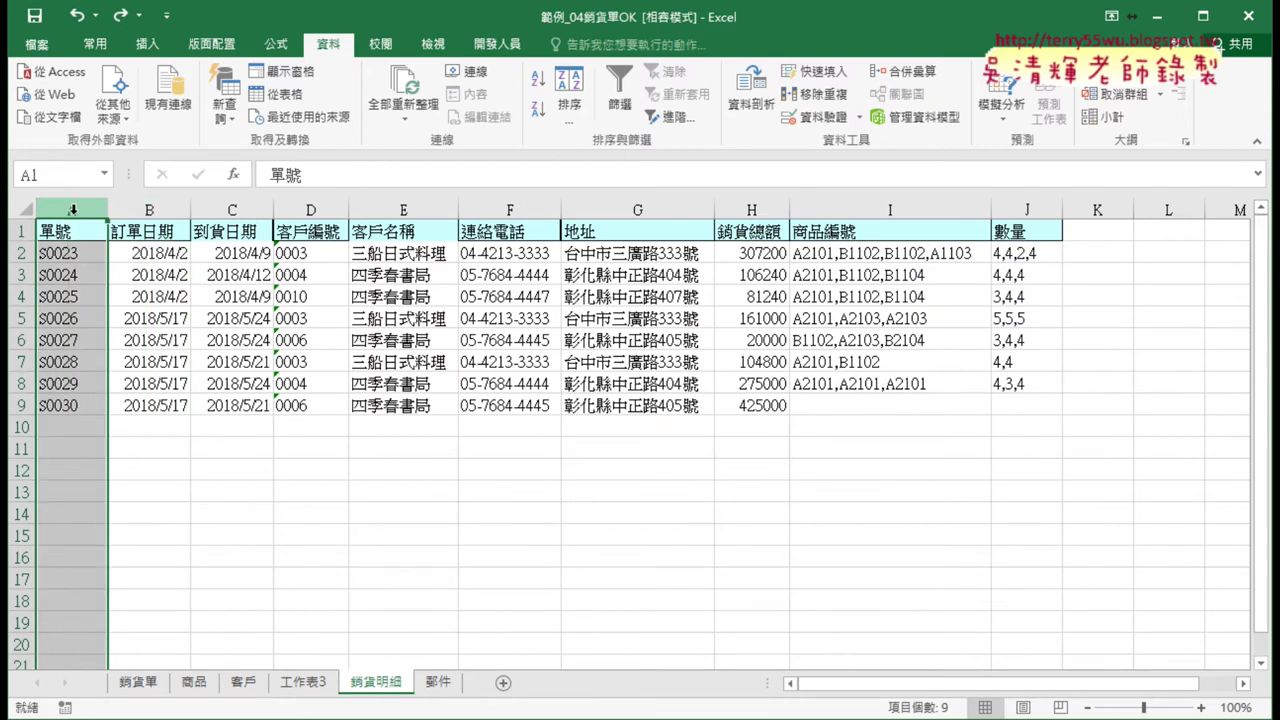
left_click(155, 202)
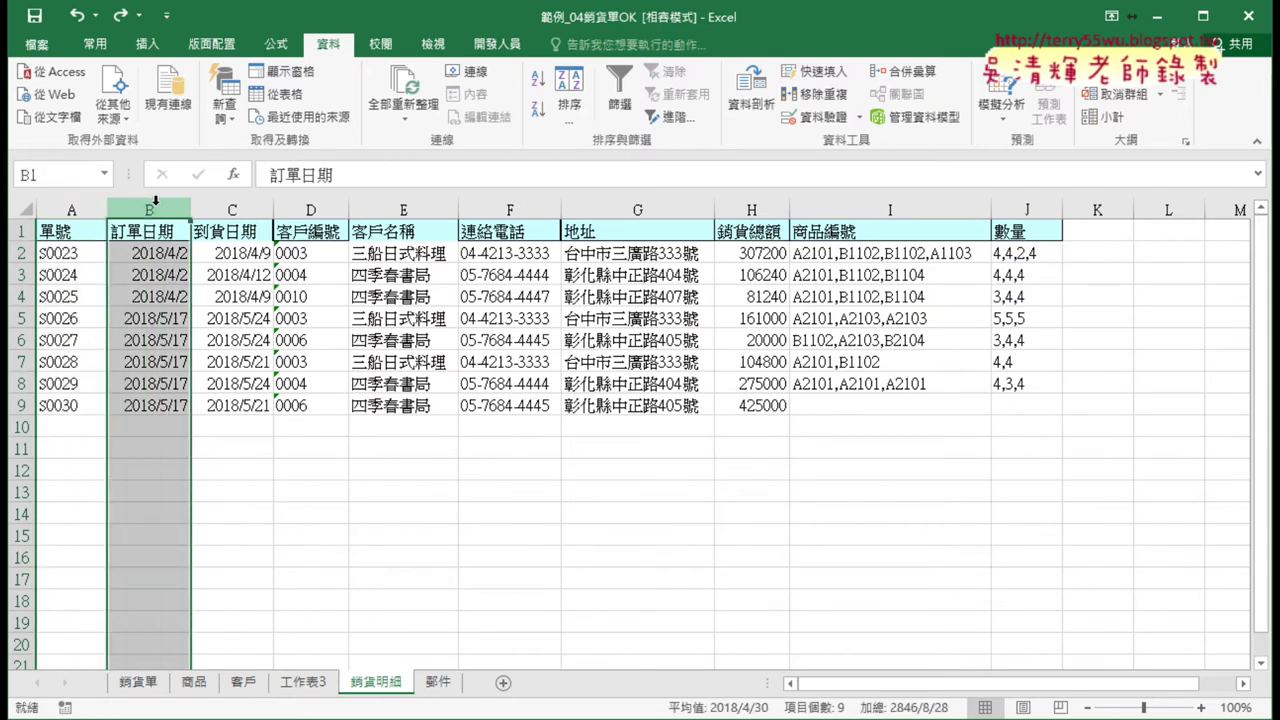
left_click(232, 206)
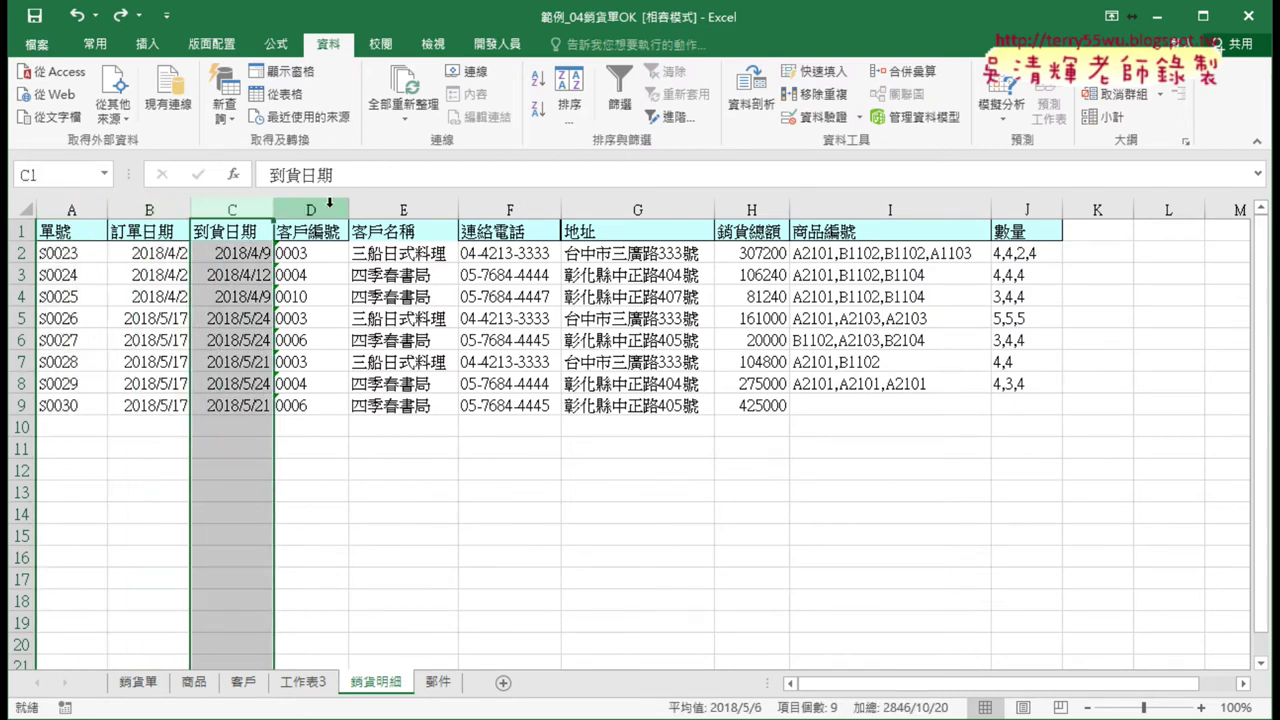
left_click(137, 683)
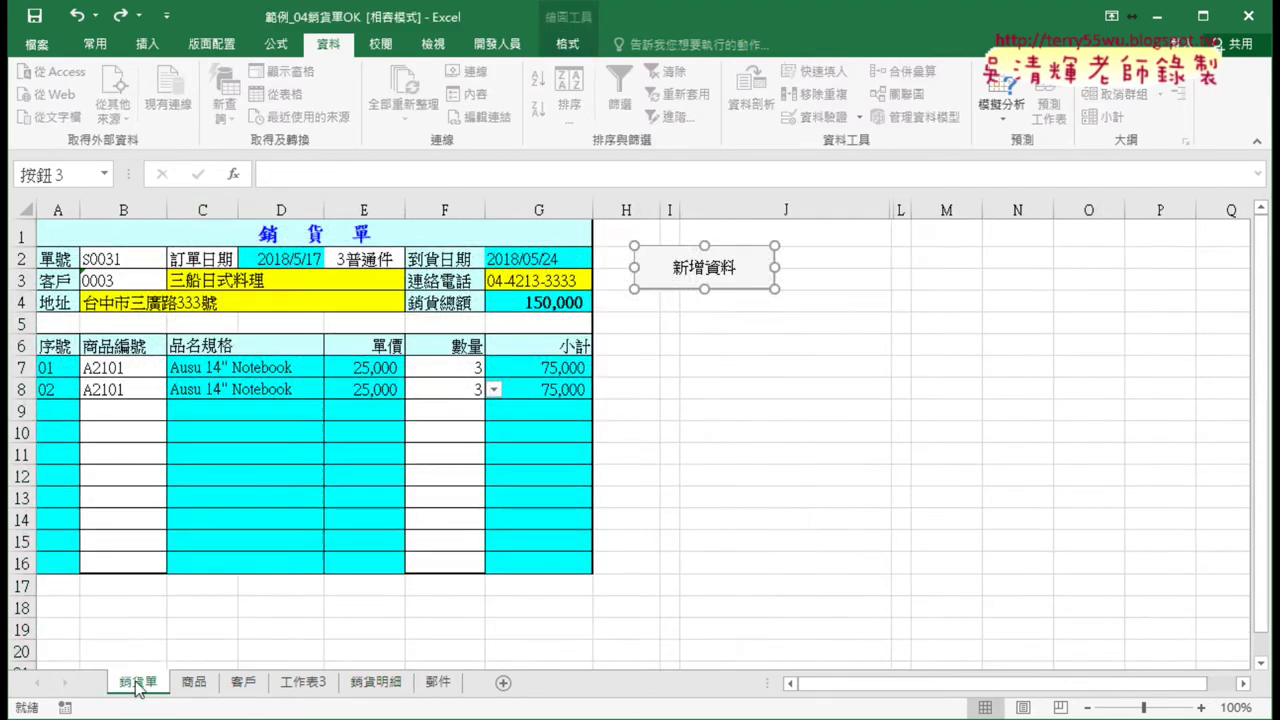
- Check form cells B2, E2, G2 and B3, then glance at the 銷貨明細 log
left_click(124, 260)
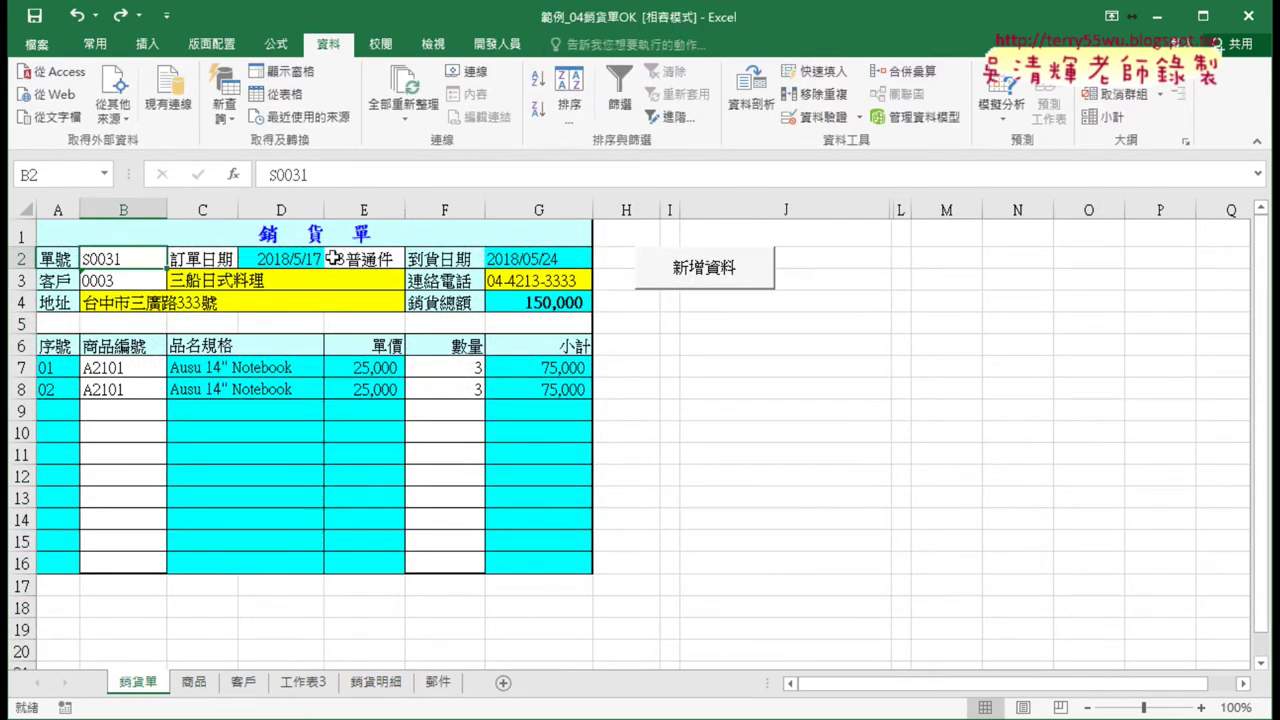
left_click(370, 258)
left_click(540, 256)
left_click(115, 277)
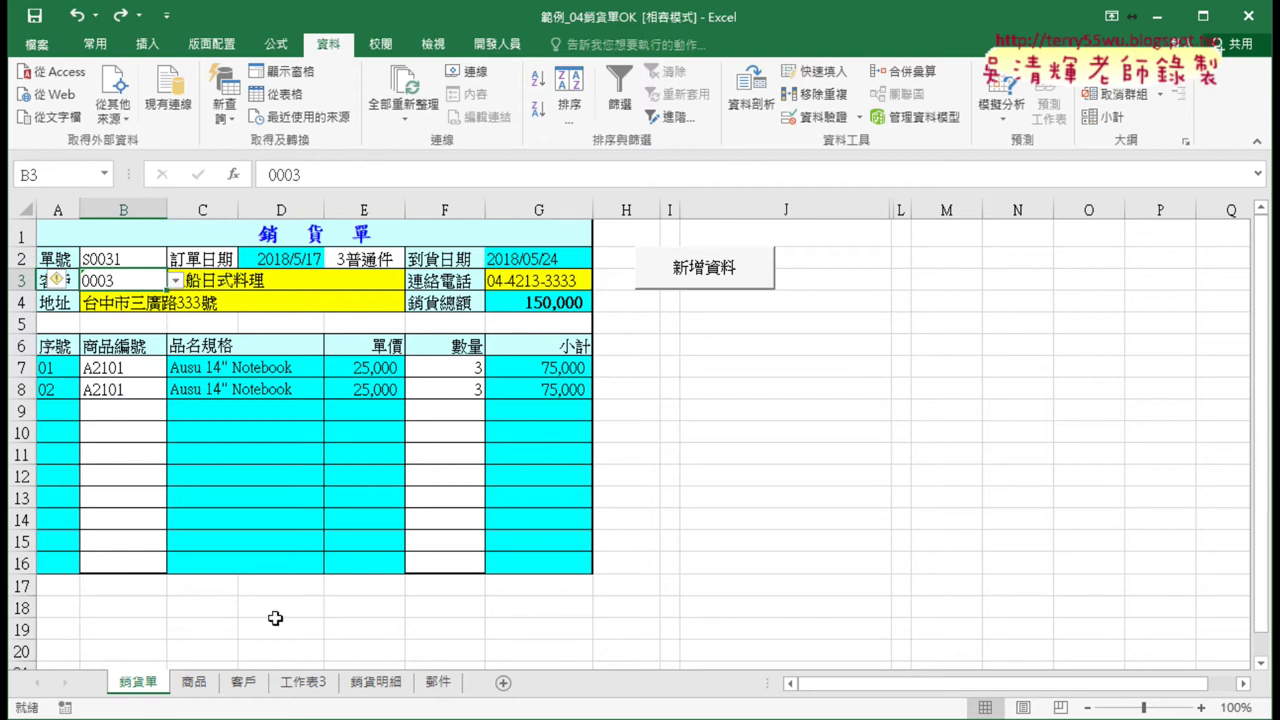
left_click(383, 688)
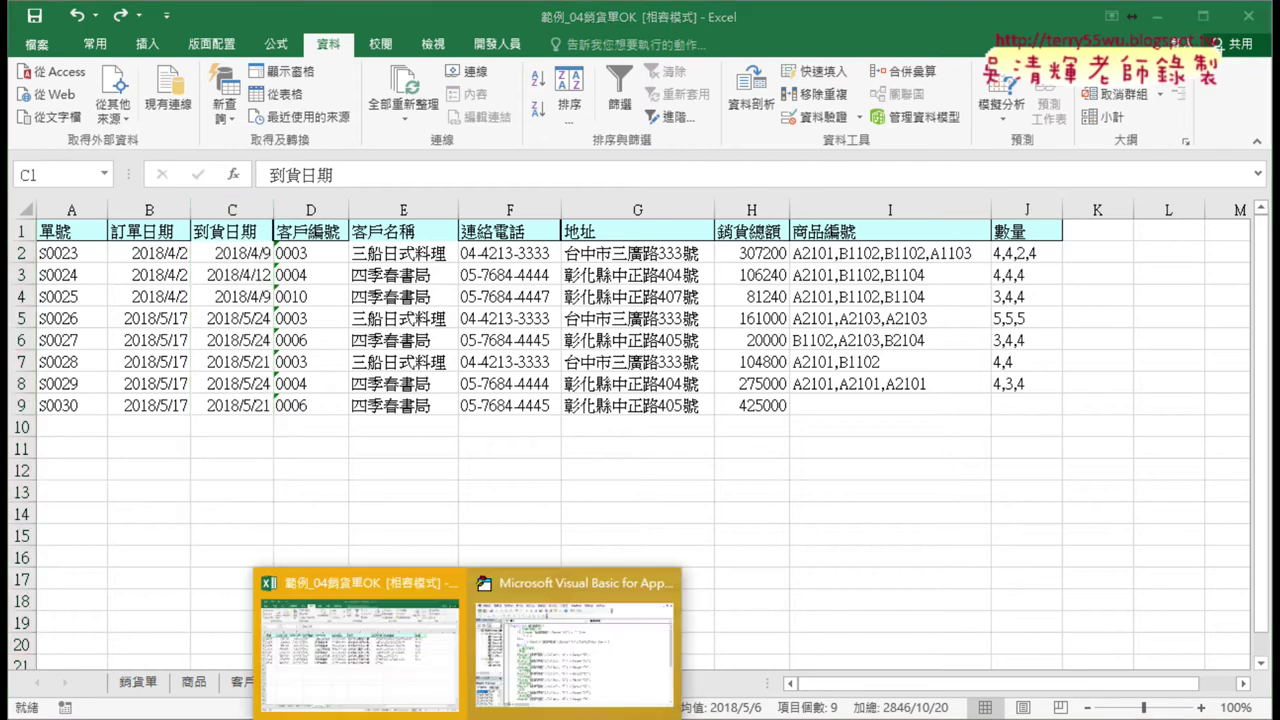
- Position the VBA editor's 新增資料 code in front of the 銷貨單 form
left_click(572, 625)
mouse_move(700, 443)
left_mouse_down()
mouse_move(663, 258)
mouse_move(599, 80)
left_mouse_up()
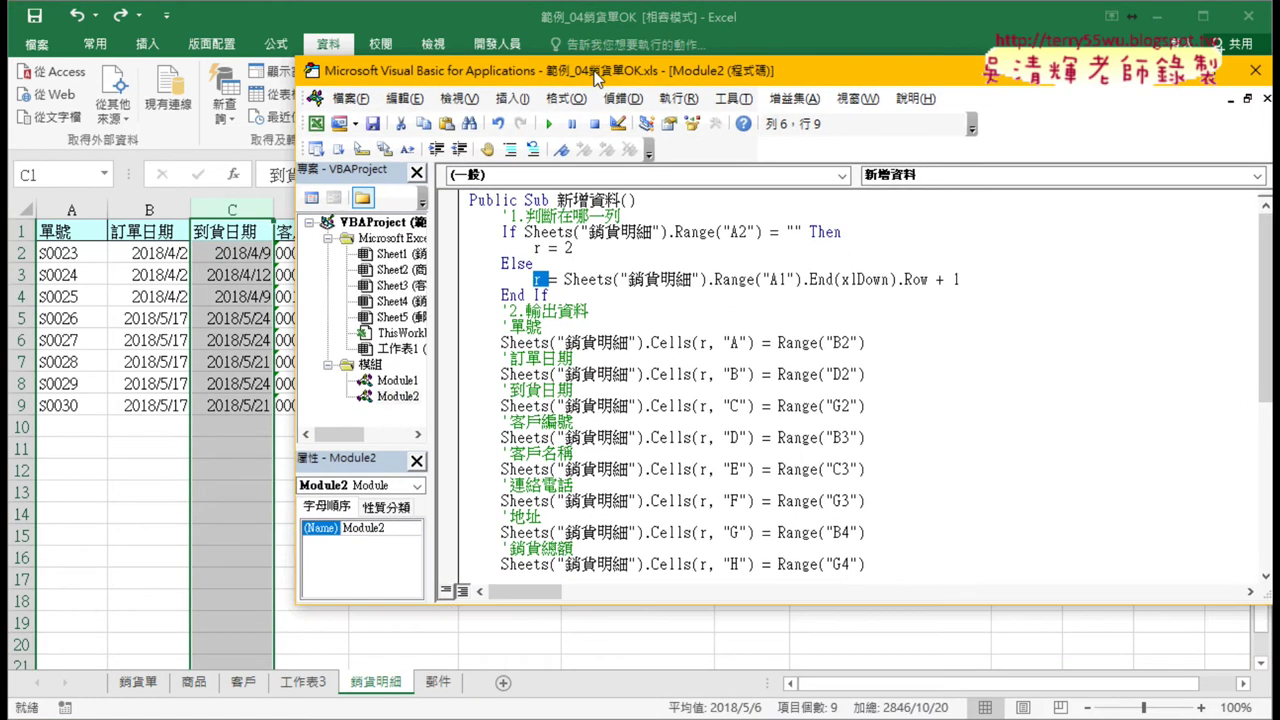
left_click(145, 685)
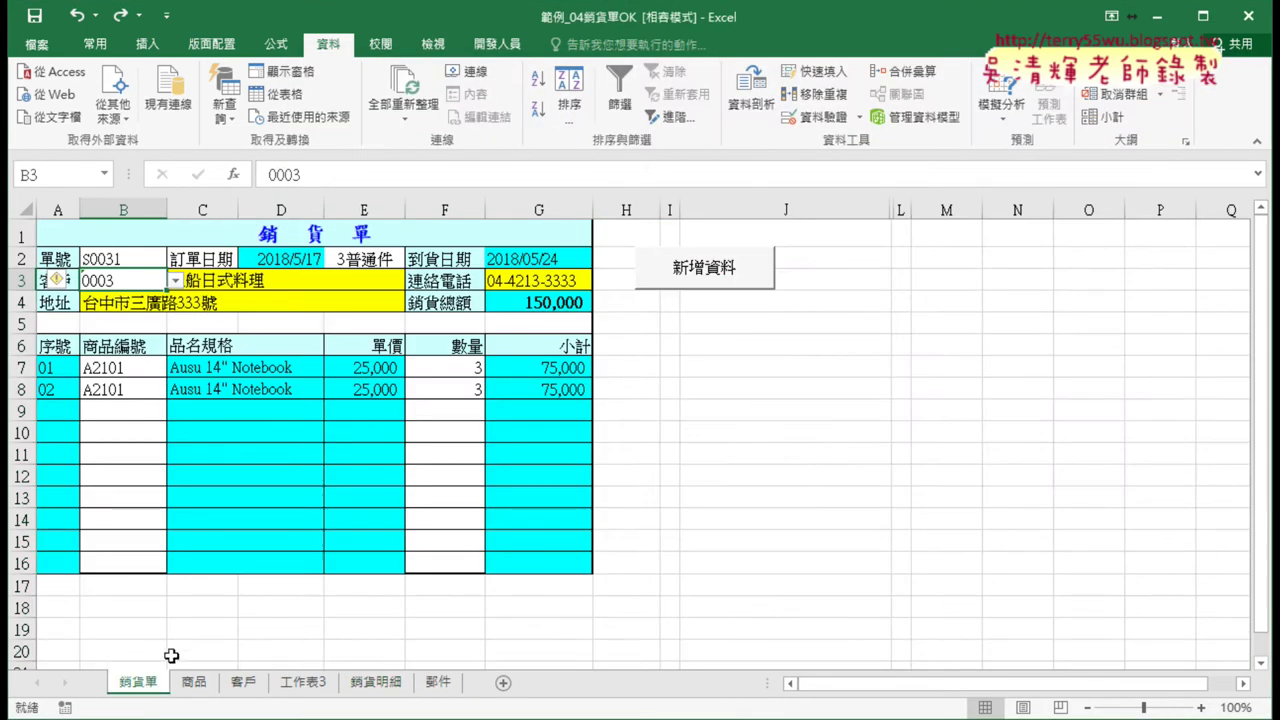
left_click(580, 600)
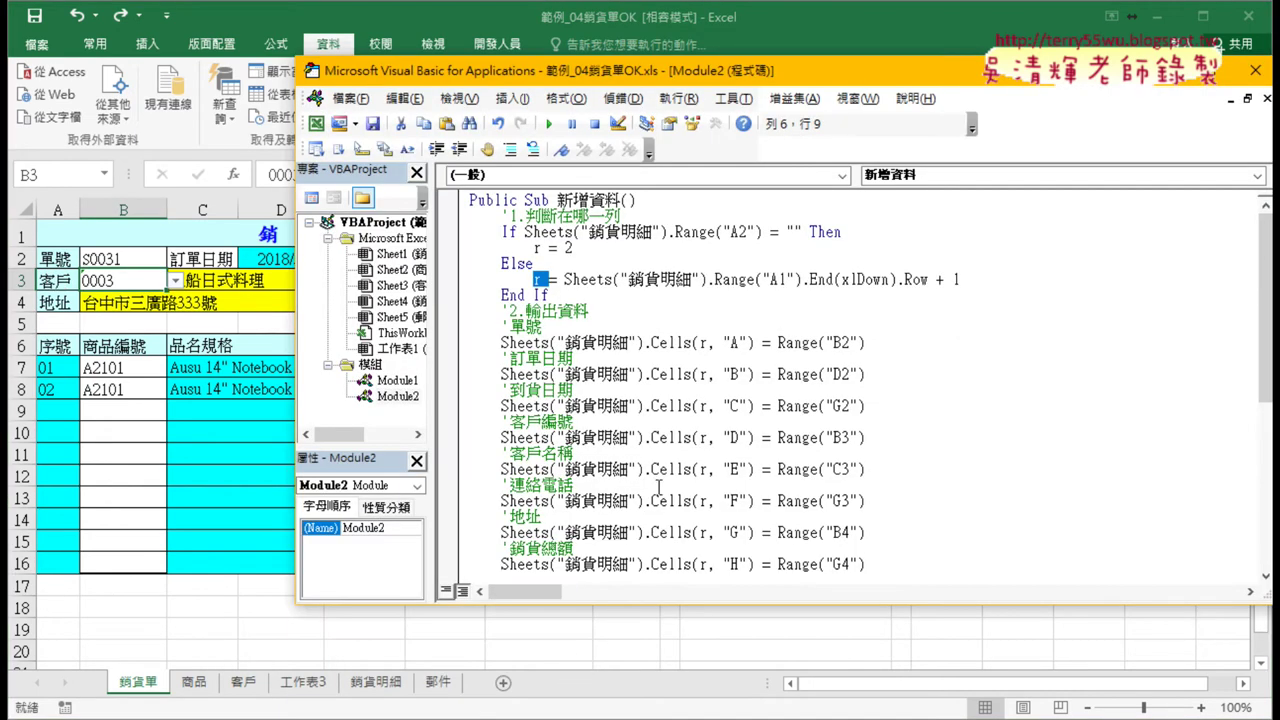
left_click_drag(757, 342, 501, 343)
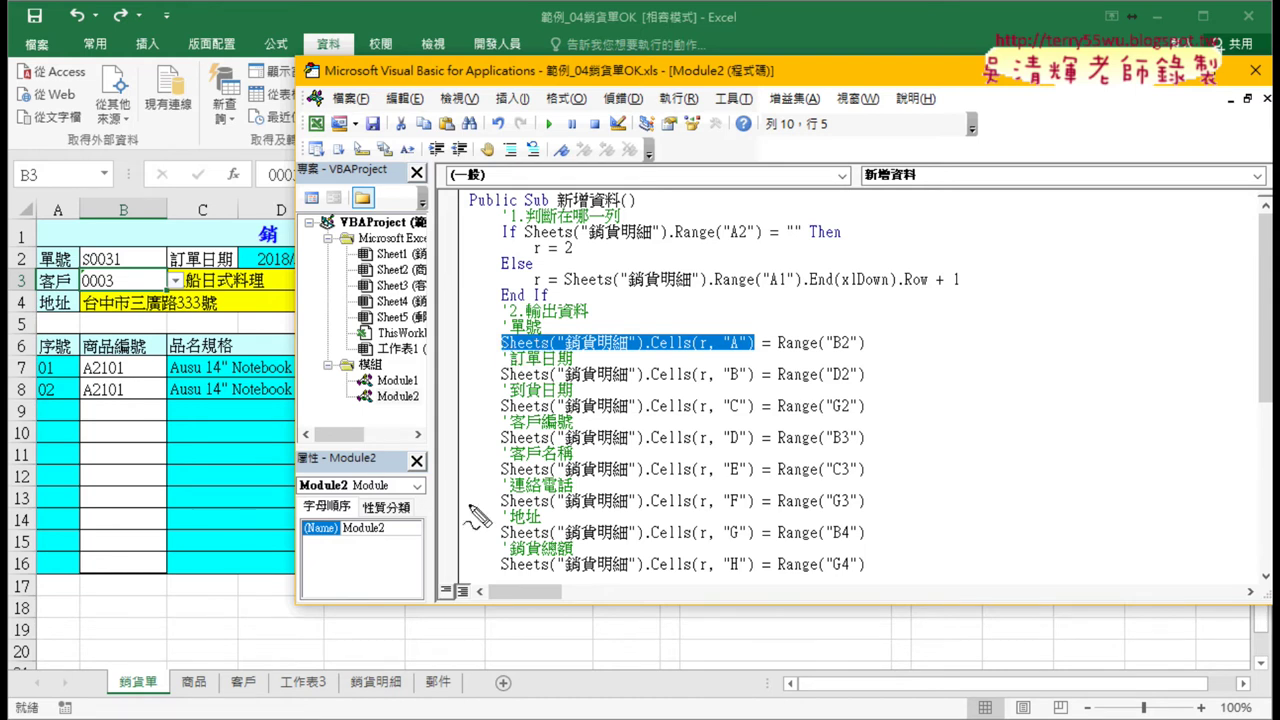
left_click_drag(355, 693, 403, 689)
left_click_drag(510, 351, 647, 358)
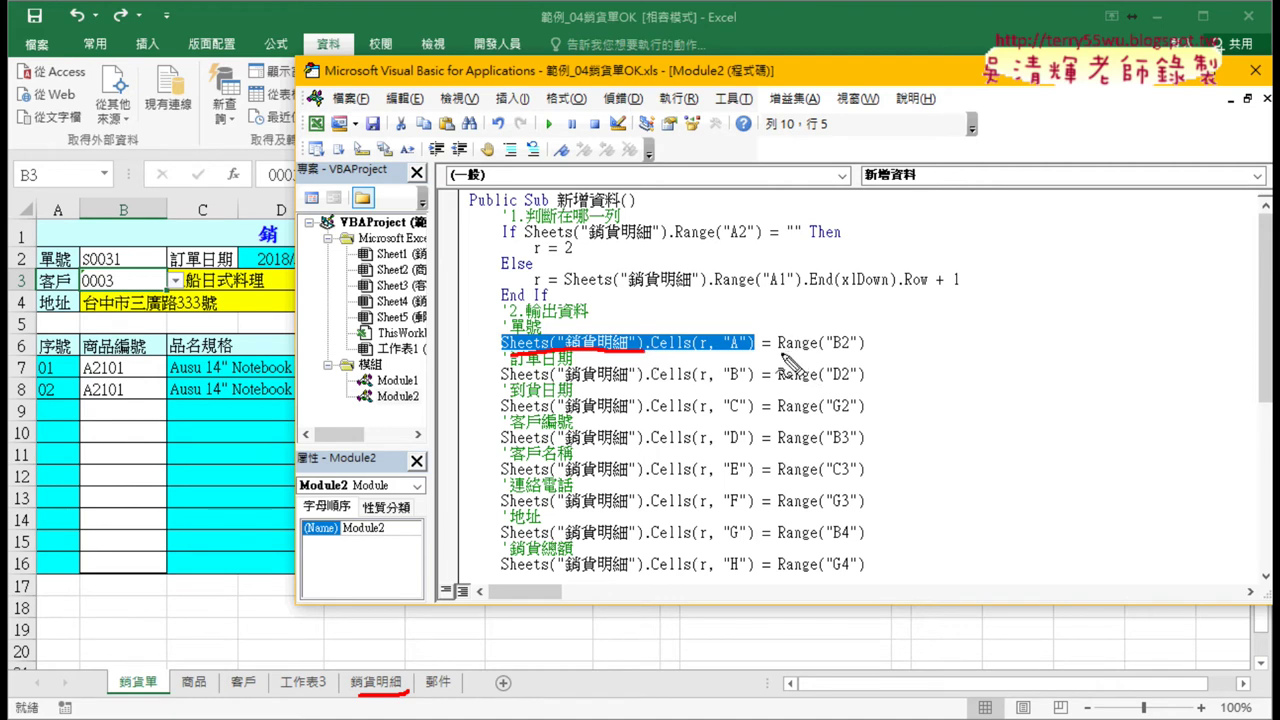
left_click_drag(778, 352, 870, 353)
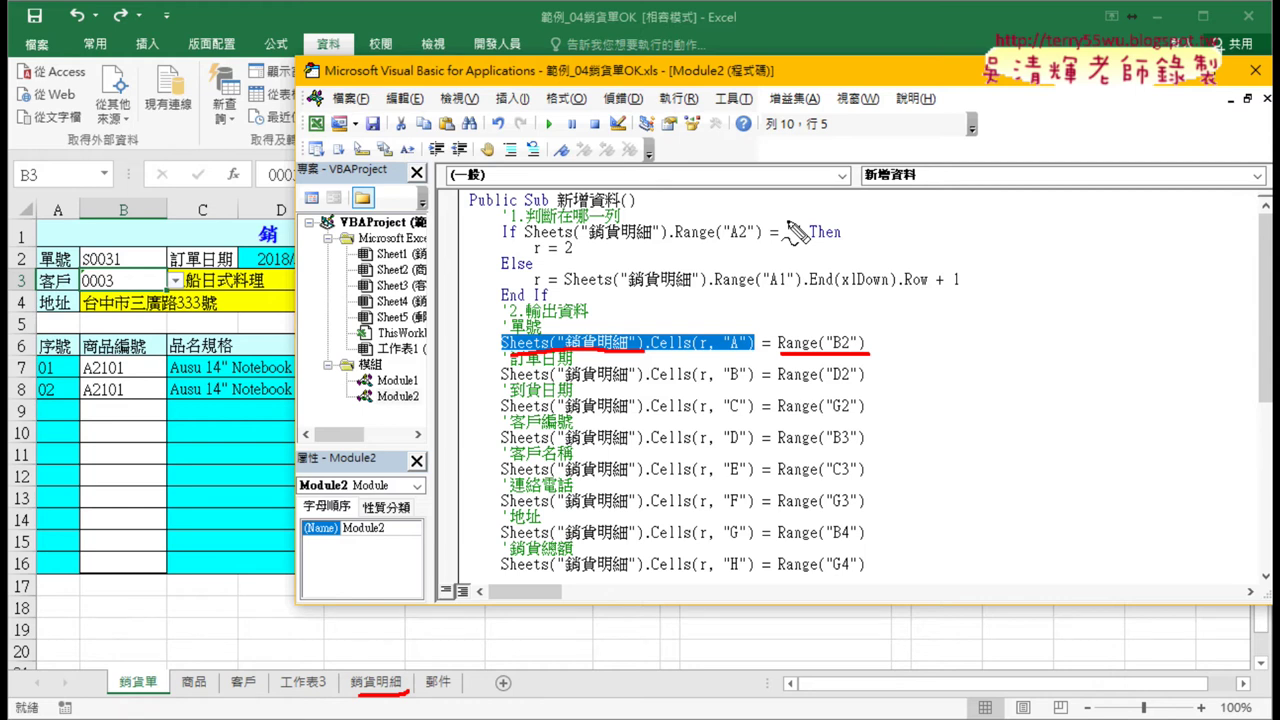
left_click_drag(168, 698, 180, 708)
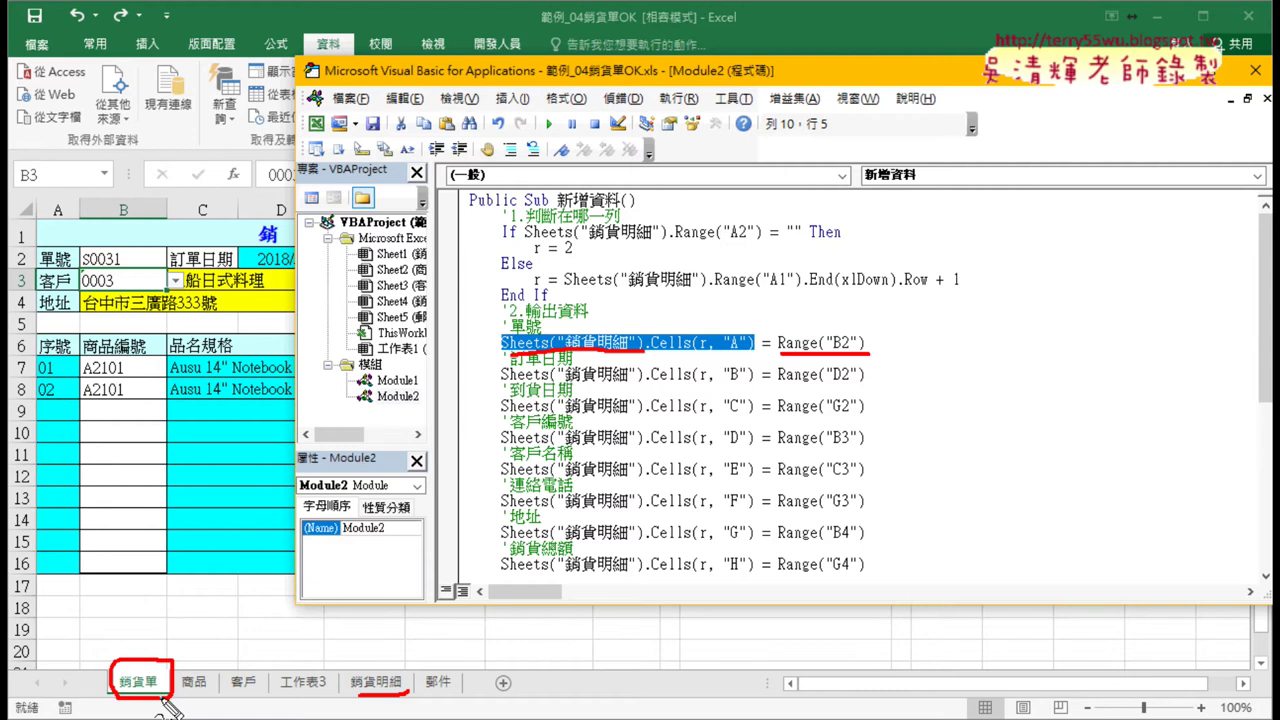
key("Escape")
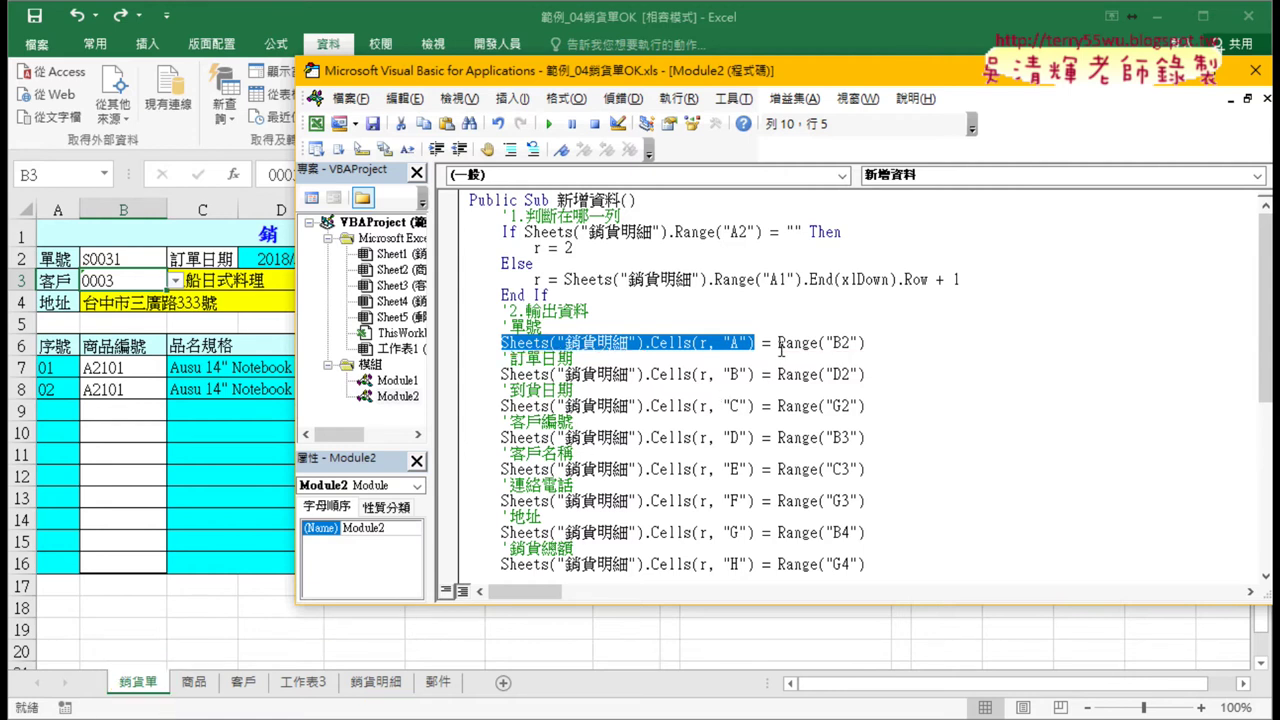
left_click(827, 343)
left_click_drag(651, 343, 501, 343)
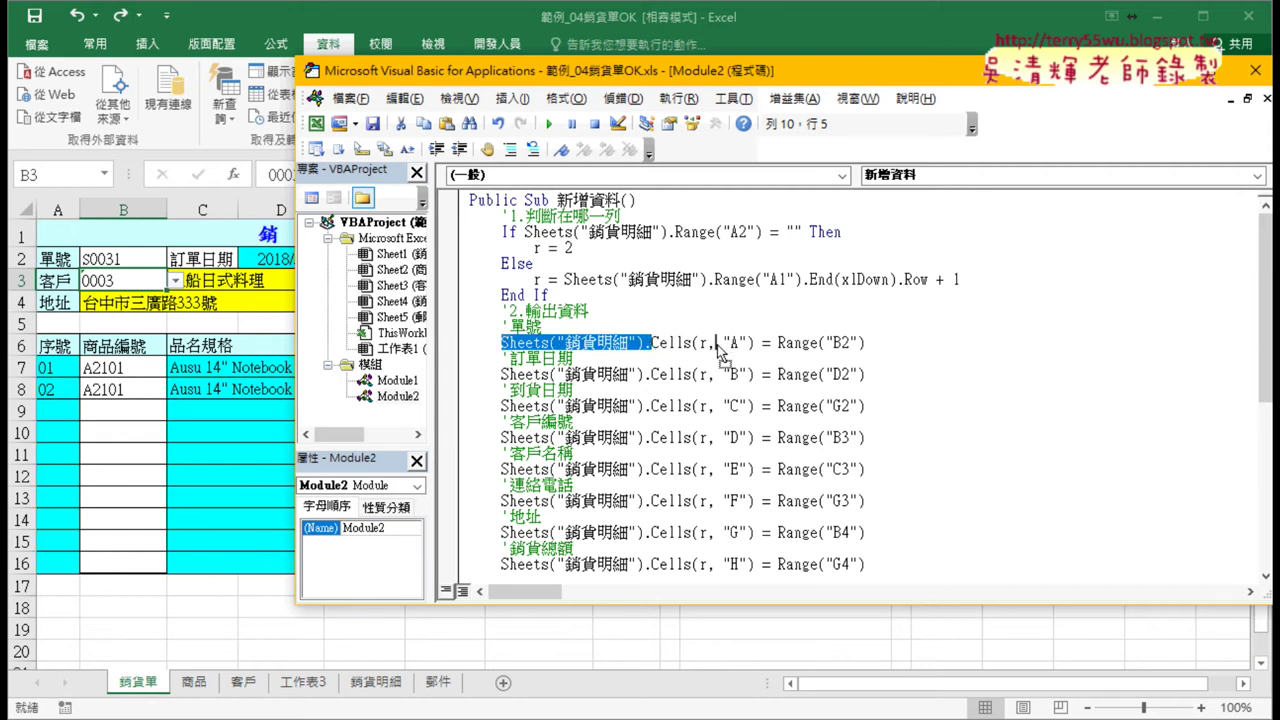
left_click_drag(781, 341, 908, 343)
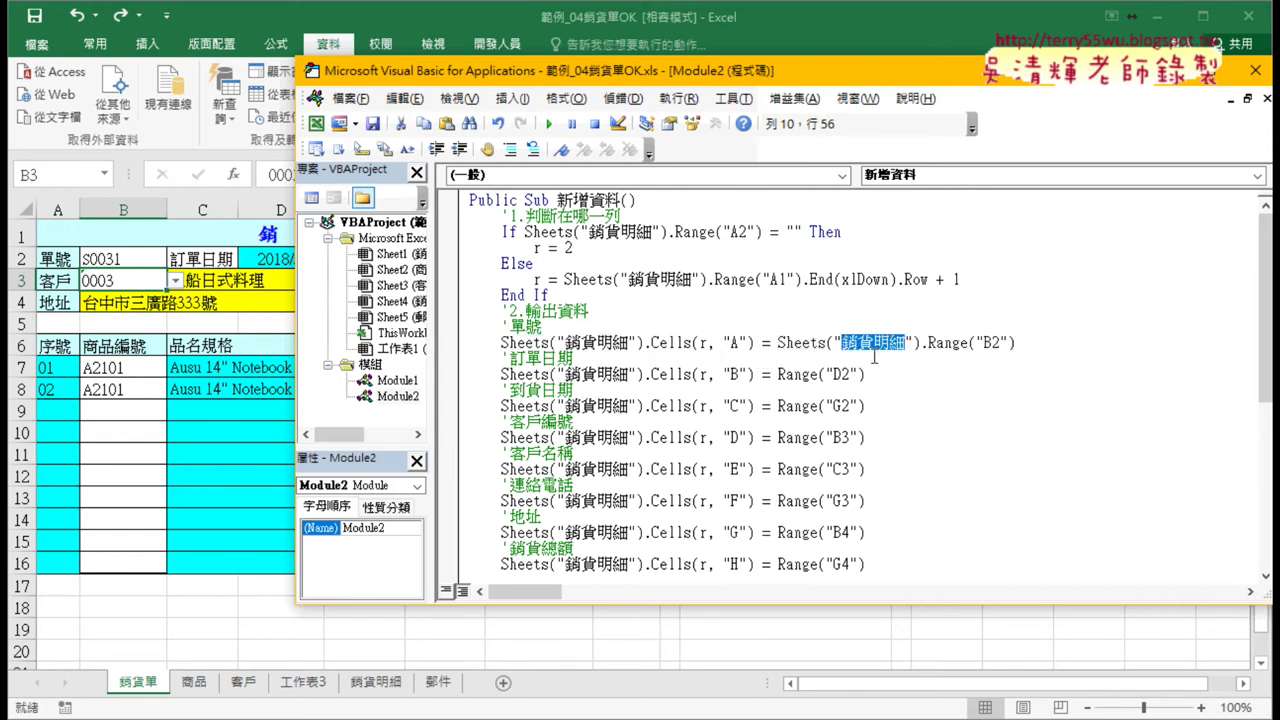
left_click(903, 343)
left_click_drag(905, 343, 872, 343)
type("c")
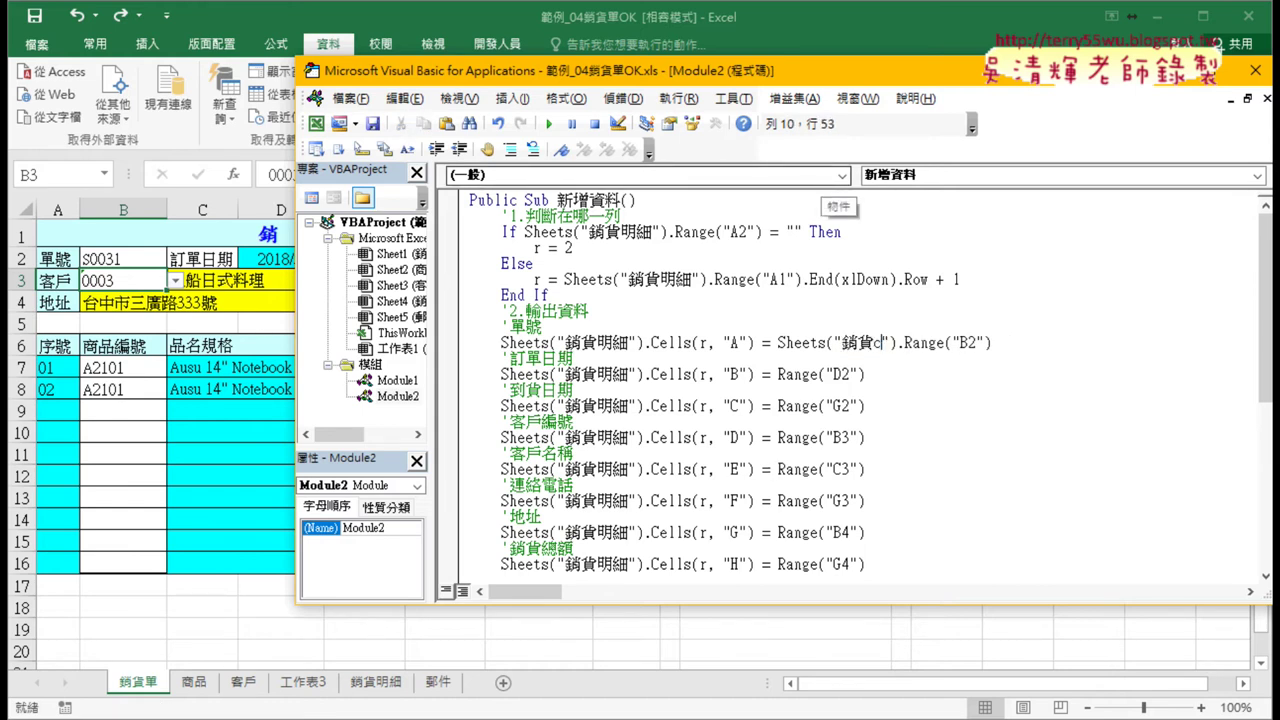
key("BackSpace")
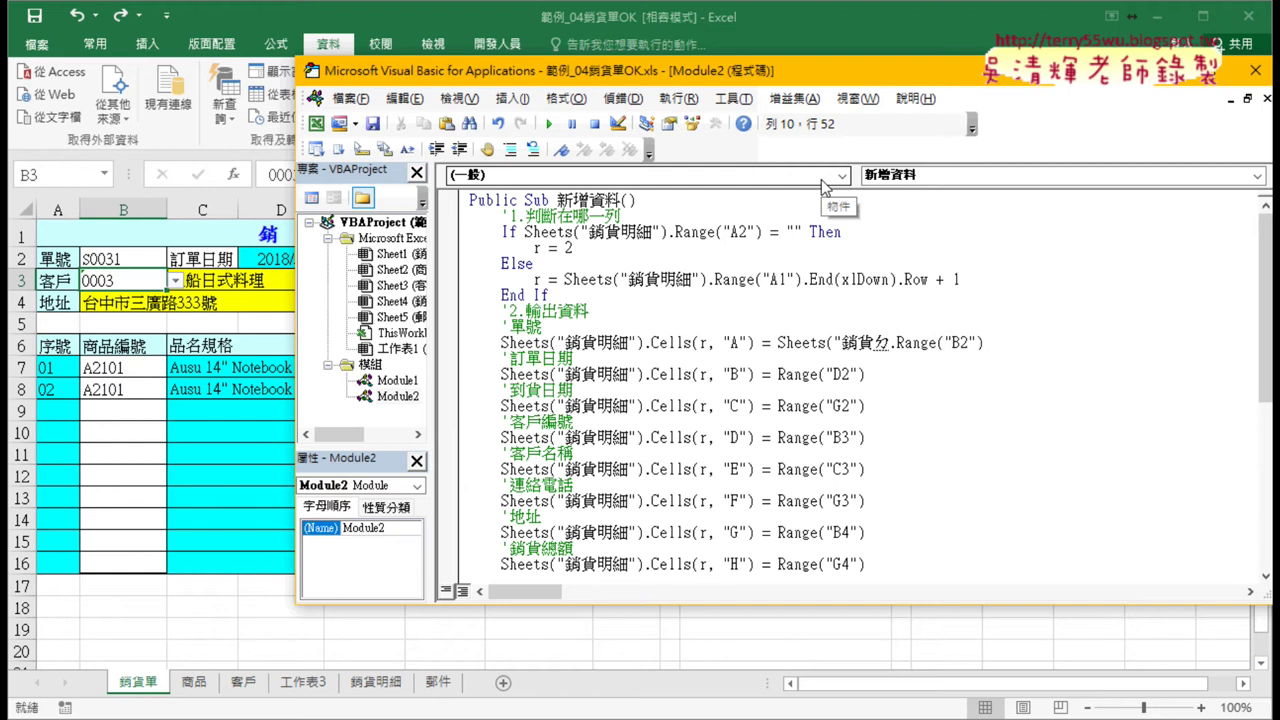
type("單")
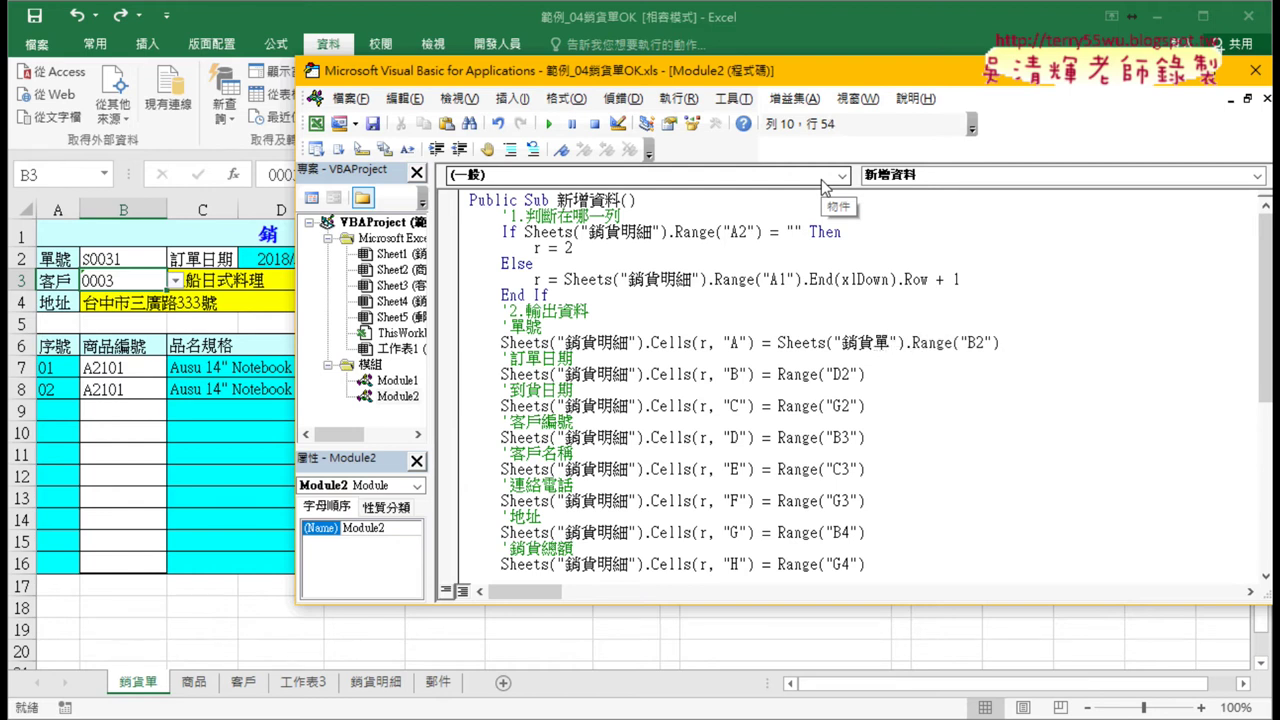
left_click(967, 343)
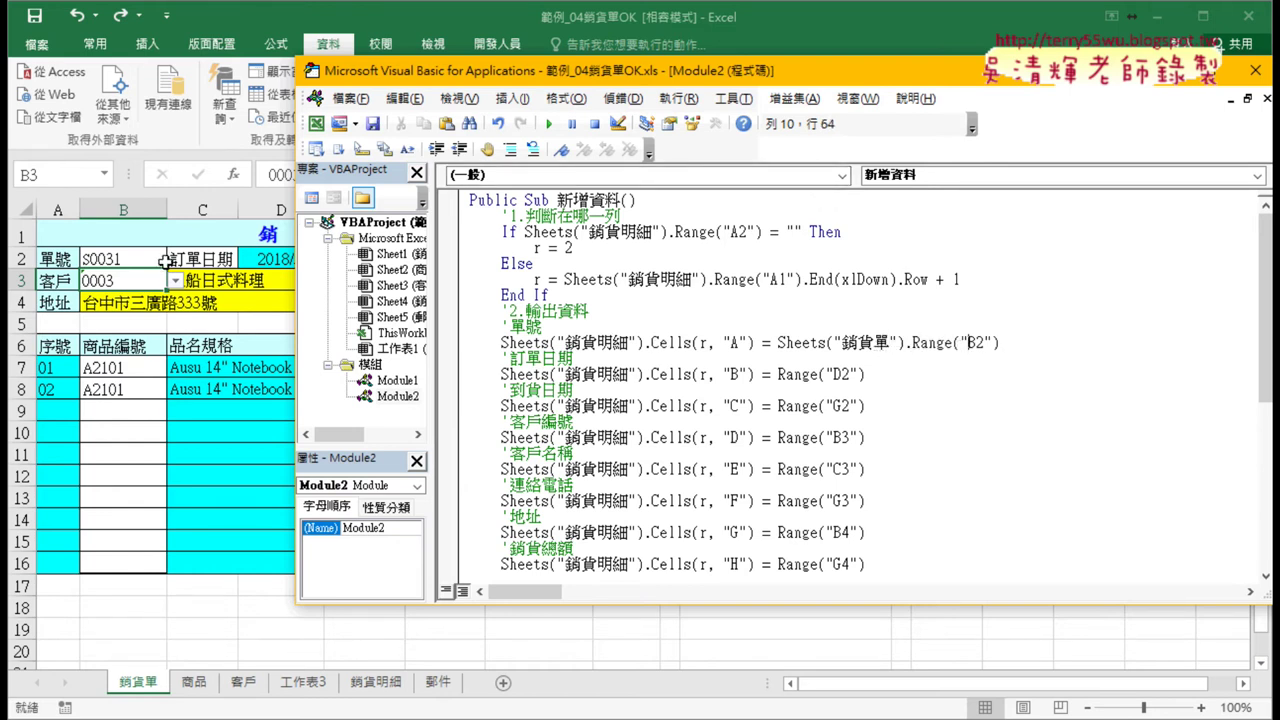
left_click(874, 343)
left_click_drag(756, 343, 646, 343)
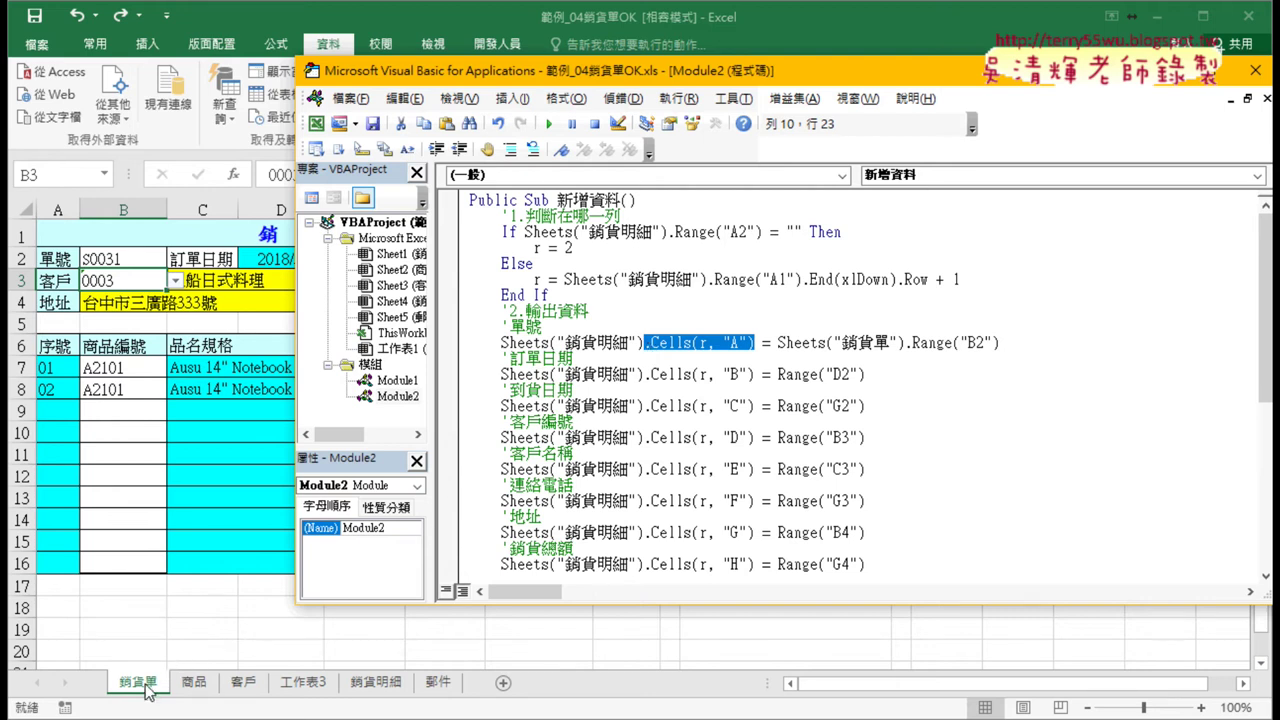
left_click_drag(777, 343, 912, 343)
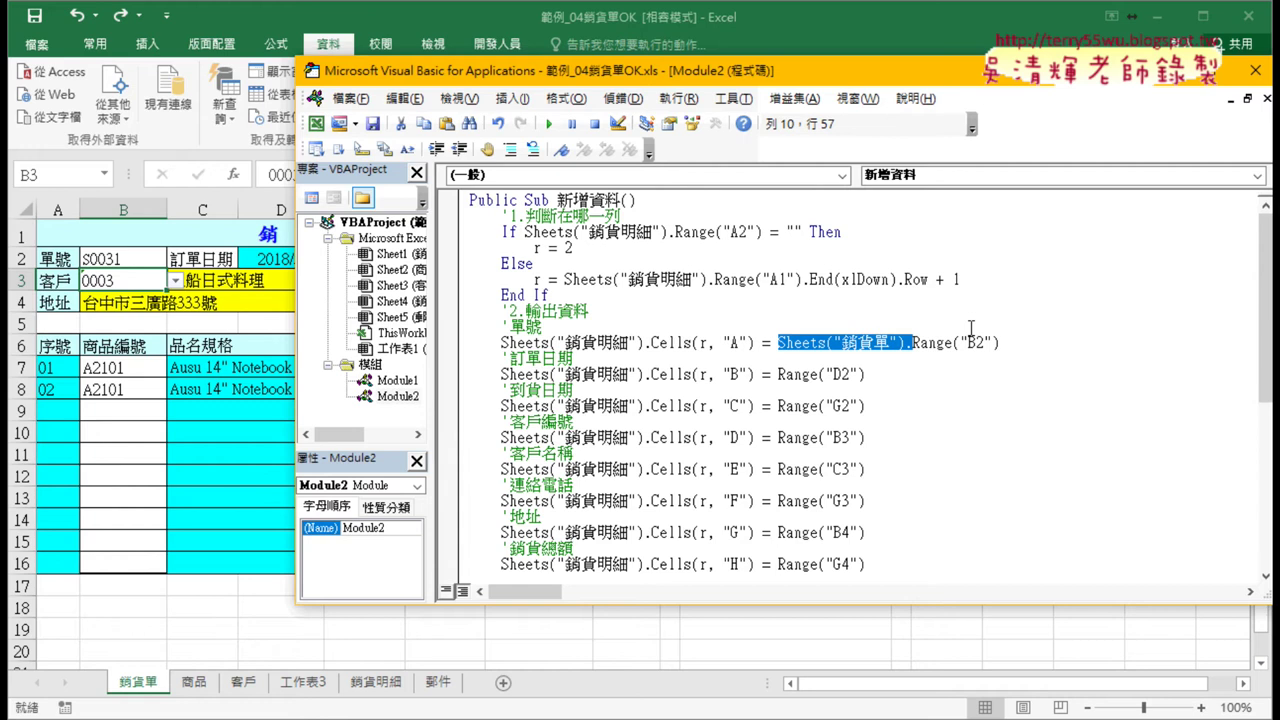
key("Delete")
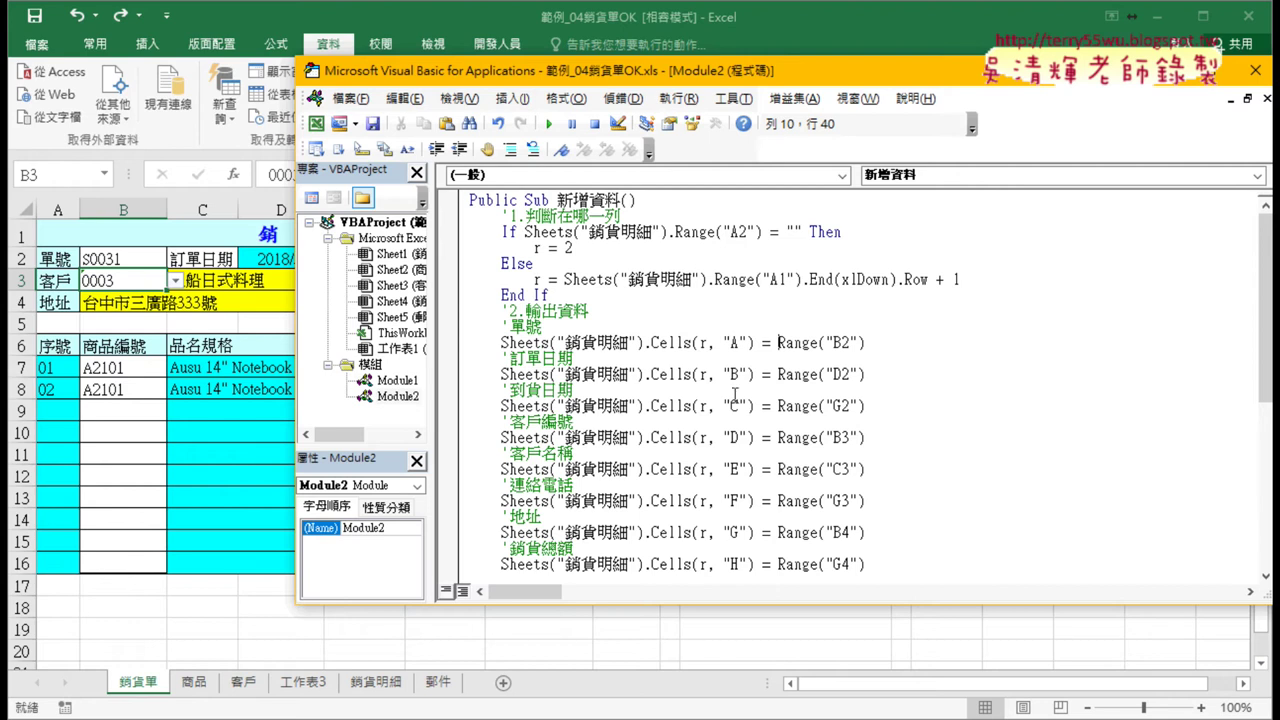
left_click(755, 342)
- Shift the VBA editor right to uncover the form and point out the B3 customer-code reference
left_click_drag(755, 342, 564, 342)
left_click(868, 374)
left_click_drag(715, 74, 852, 80)
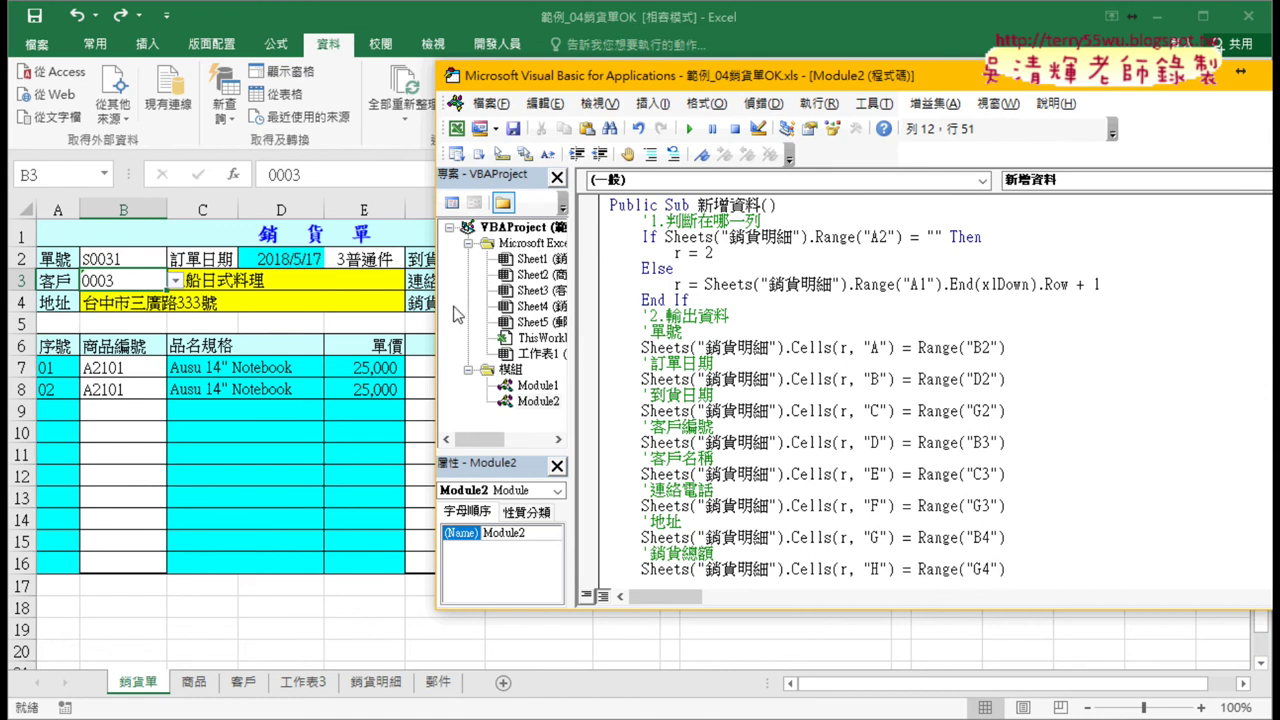
left_click(965, 410)
left_click(985, 442)
scroll(1003, 430, "down", 2)
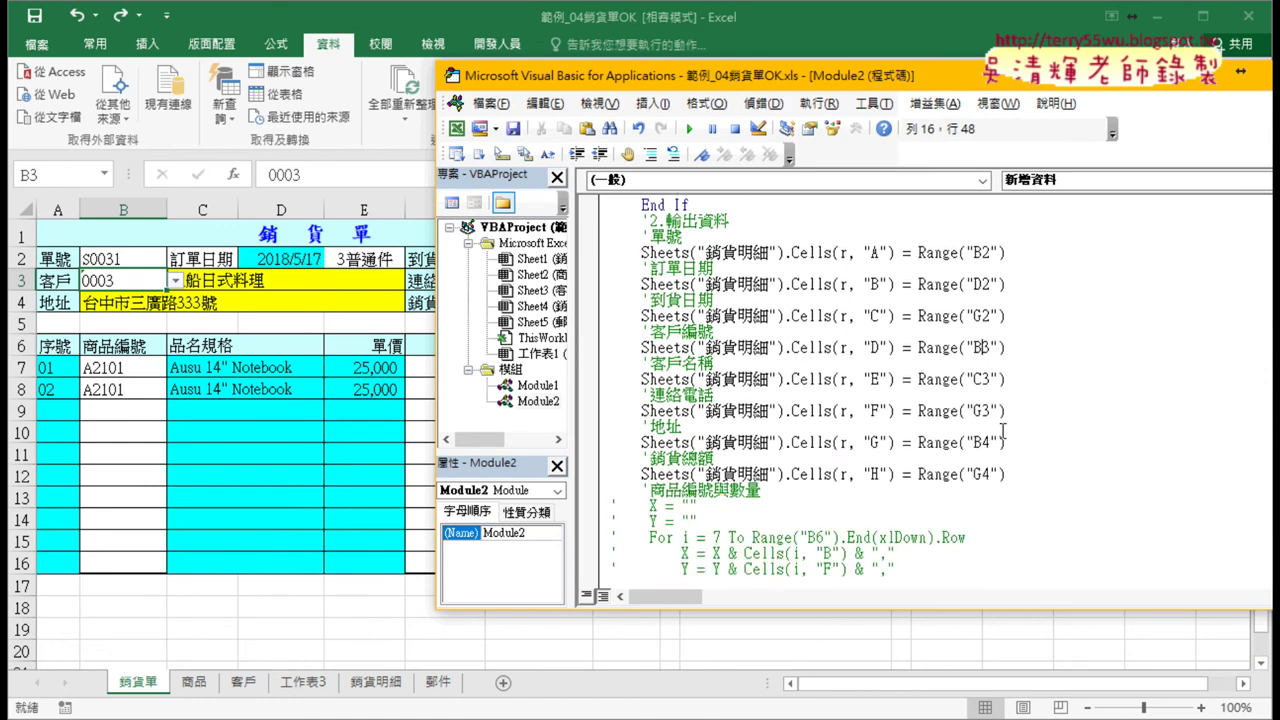
- Reveal form columns F–G, point out the G4 total reference, and scroll the code to End Sub
left_click_drag(722, 75, 886, 80)
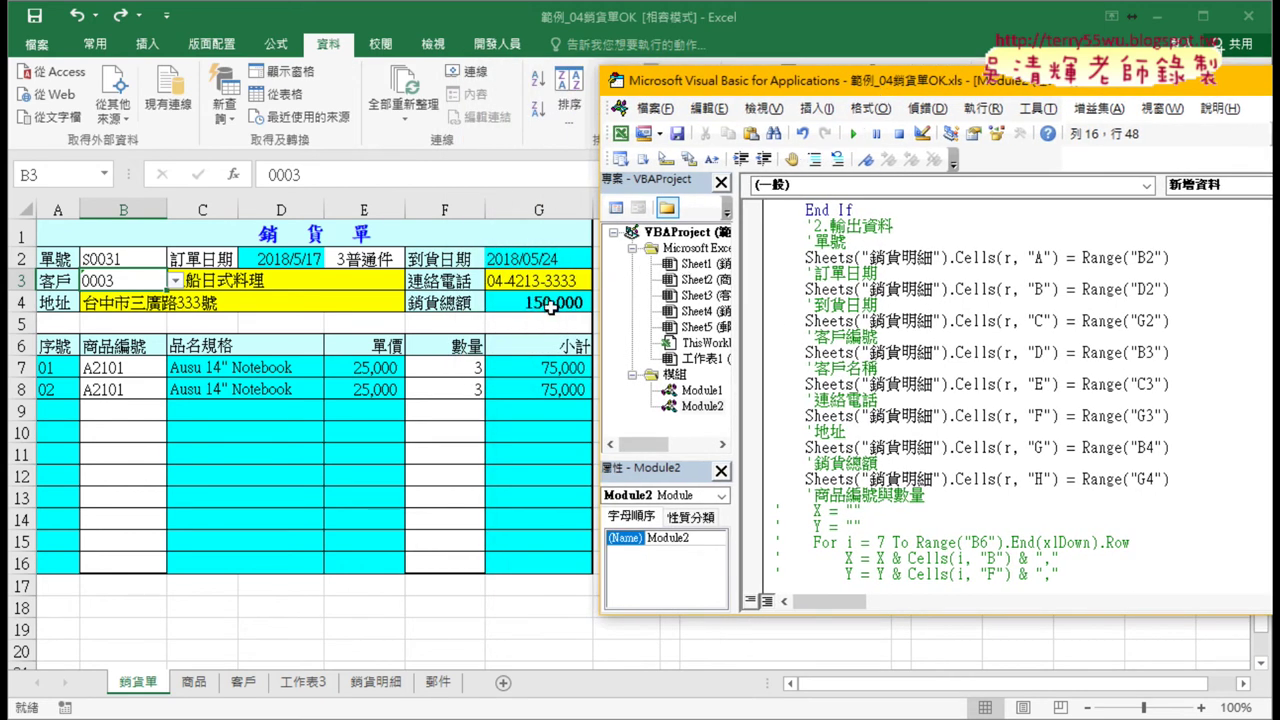
left_click(1120, 480)
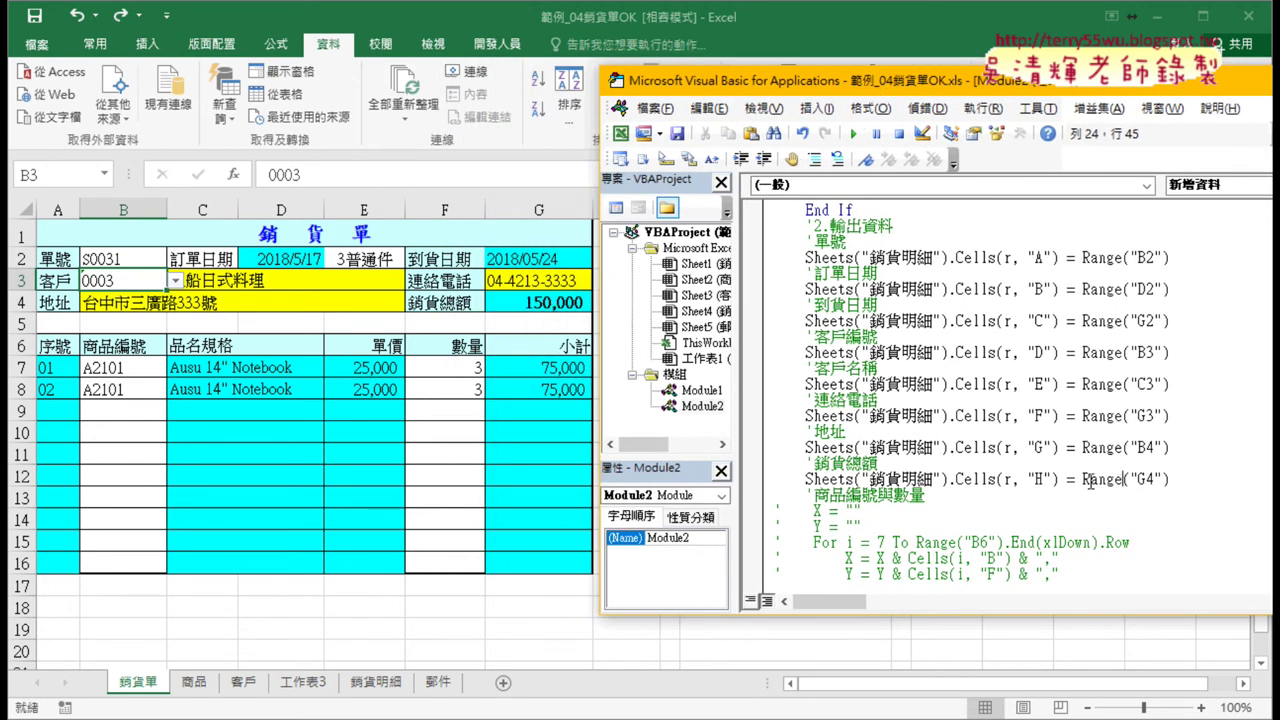
left_click(1108, 426)
scroll(1068, 430, "down", 2)
scroll(1069, 428, "down", 1)
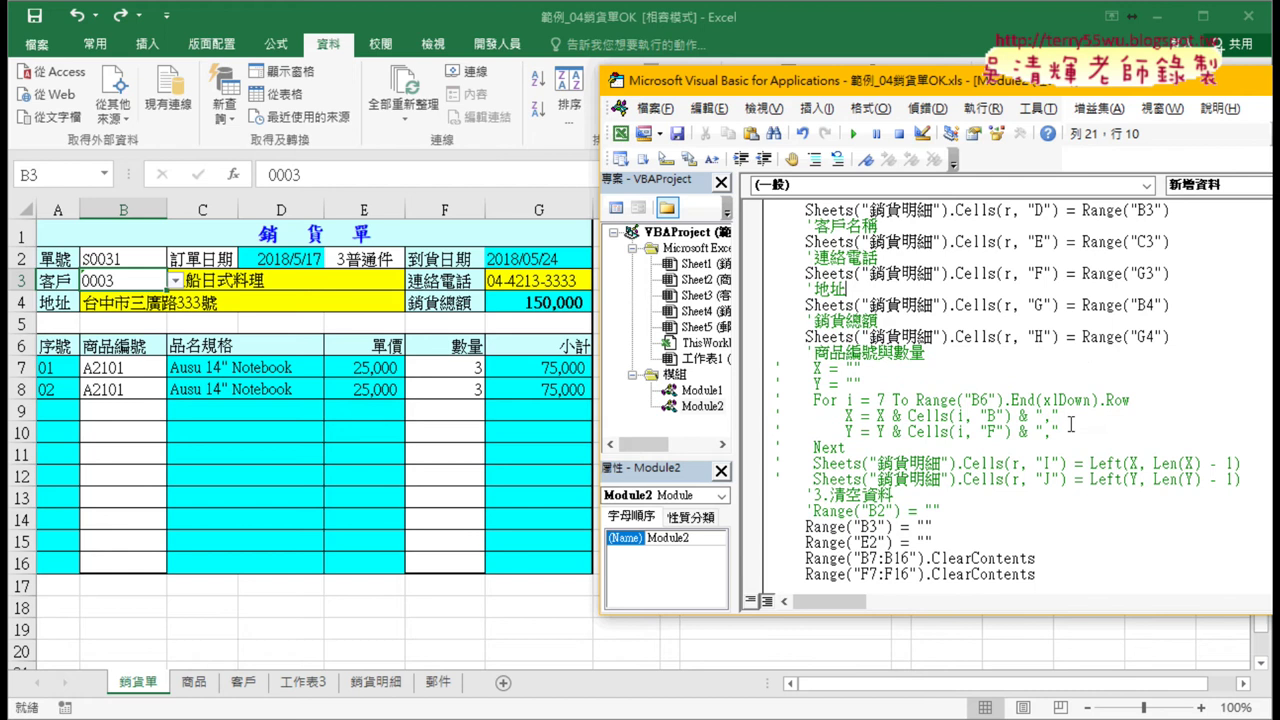
scroll(1070, 425, "down", 2)
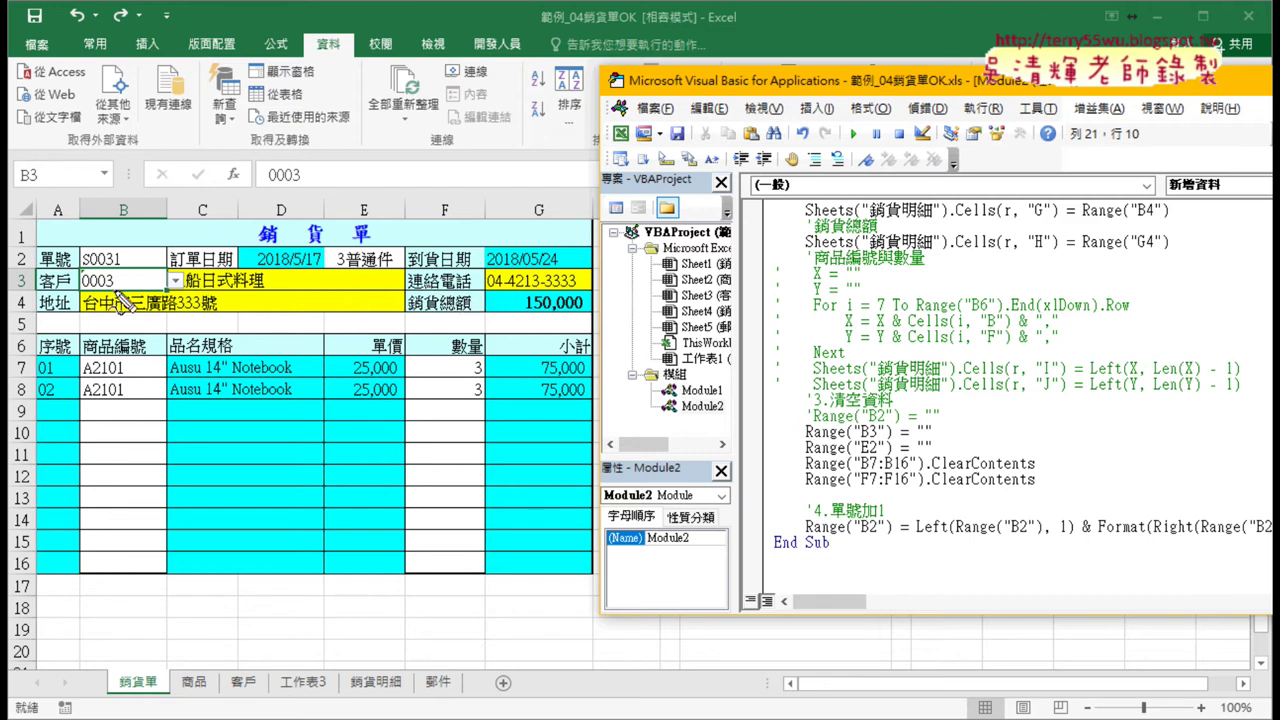
- Mark B3 code 0003, E2 shipping method, the item-number columns and the B7:B16 clearing line
left_click_drag(86, 290, 127, 290)
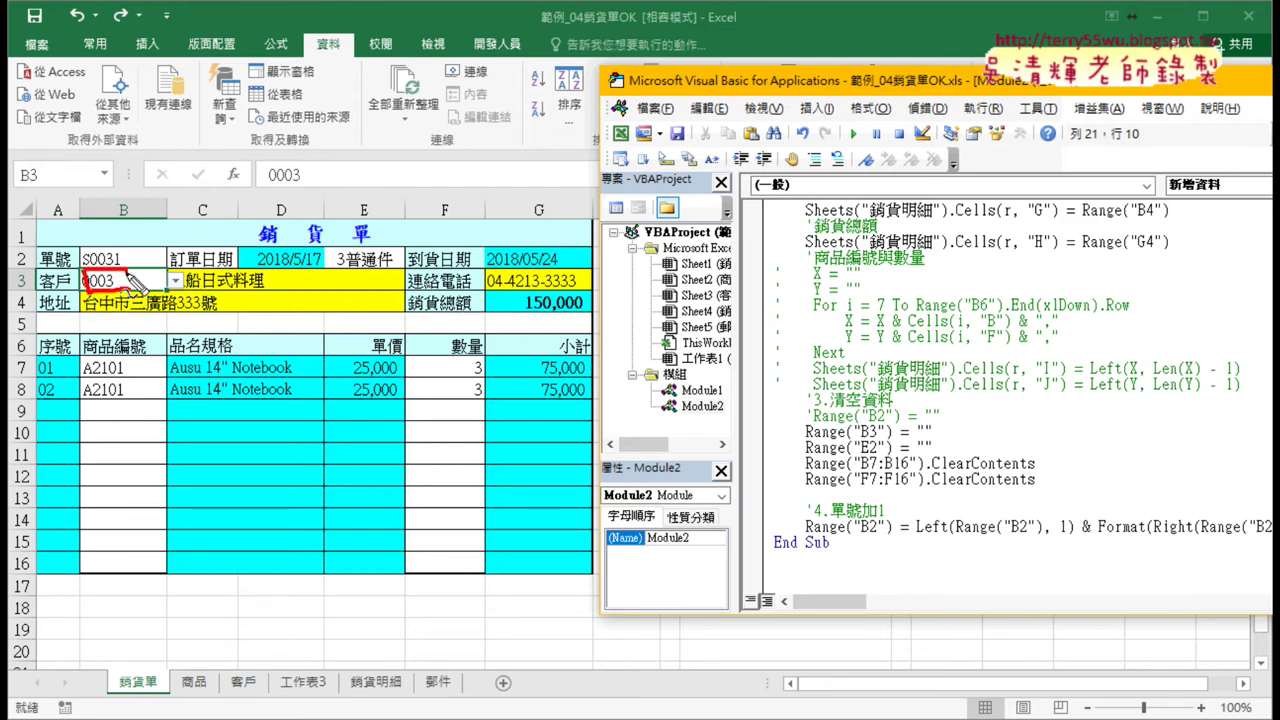
mouse_move(323, 266)
left_mouse_down()
mouse_move(408, 250)
mouse_move(399, 272)
left_mouse_up()
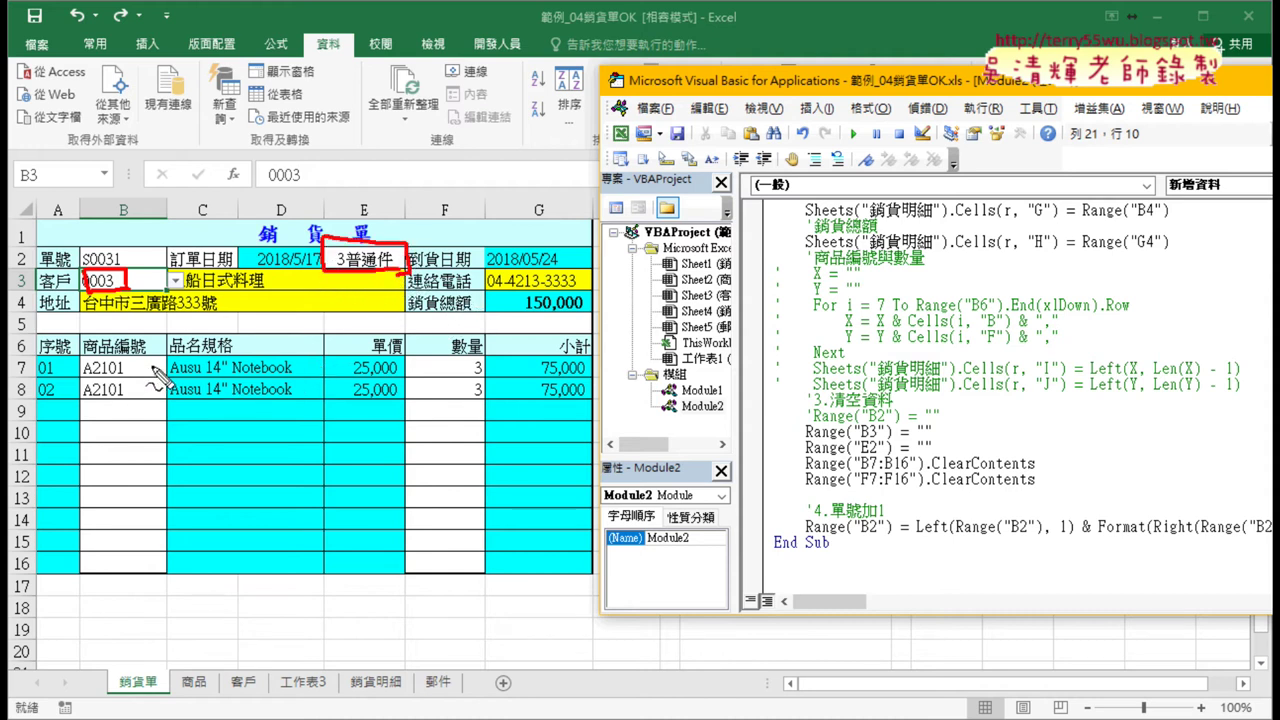
left_click_drag(61, 349, 66, 525)
left_click_drag(70, 348, 68, 574)
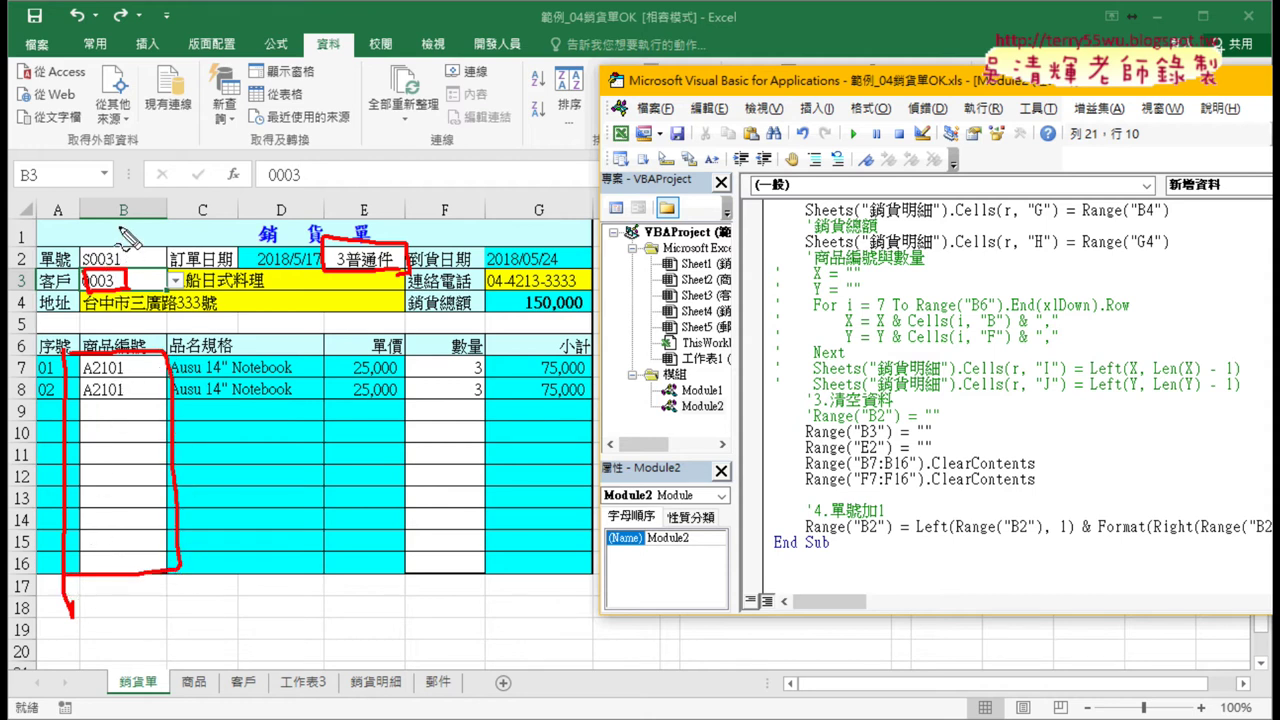
left_click_drag(872, 468, 1020, 464)
- Outline the 數量 column and order number S0031, clear the ink, and move the code window left
left_click_drag(410, 356, 410, 572)
mouse_move(427, 352)
left_mouse_down()
mouse_move(510, 420)
mouse_move(380, 576)
left_mouse_up()
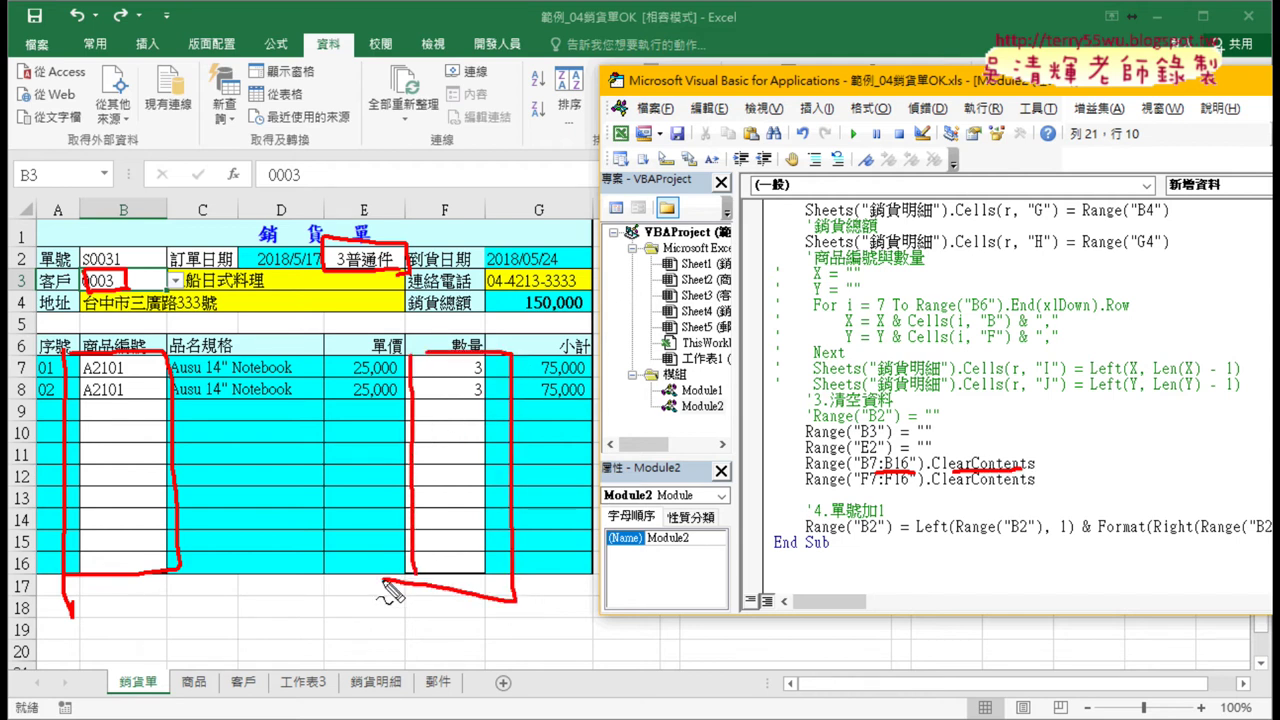
left_click_drag(934, 490, 1040, 488)
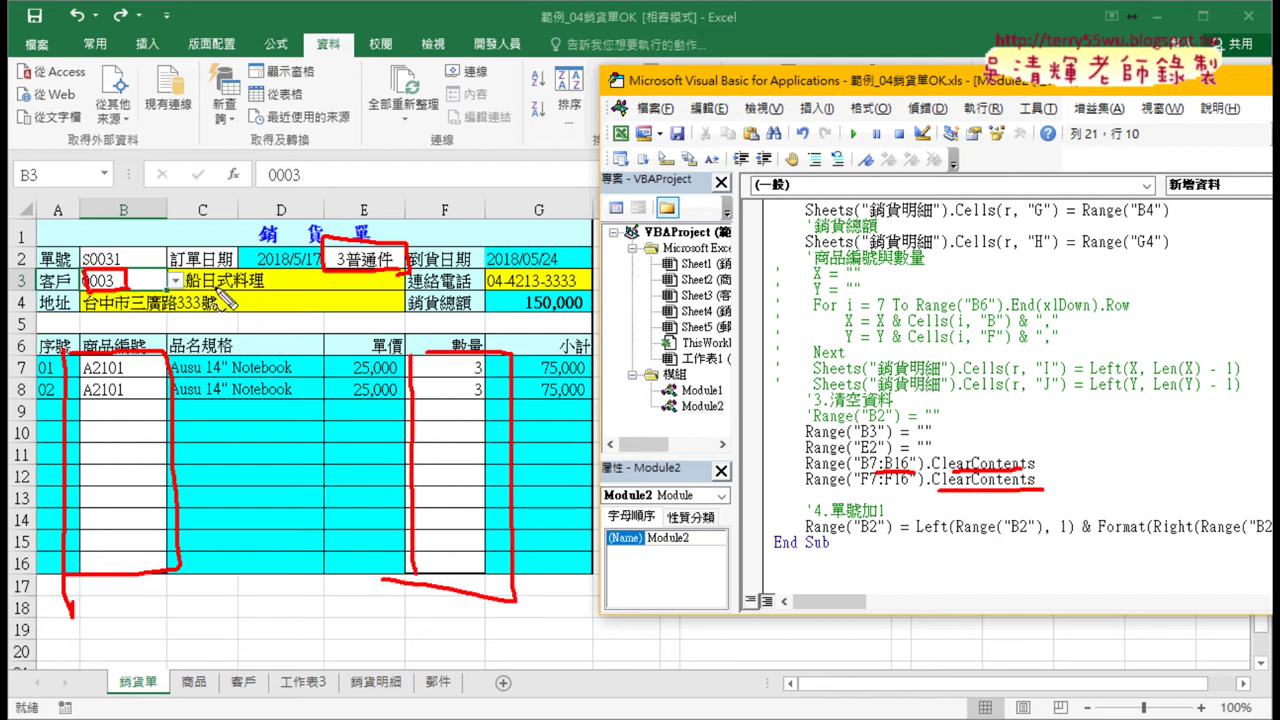
left_click_drag(74, 268, 148, 264)
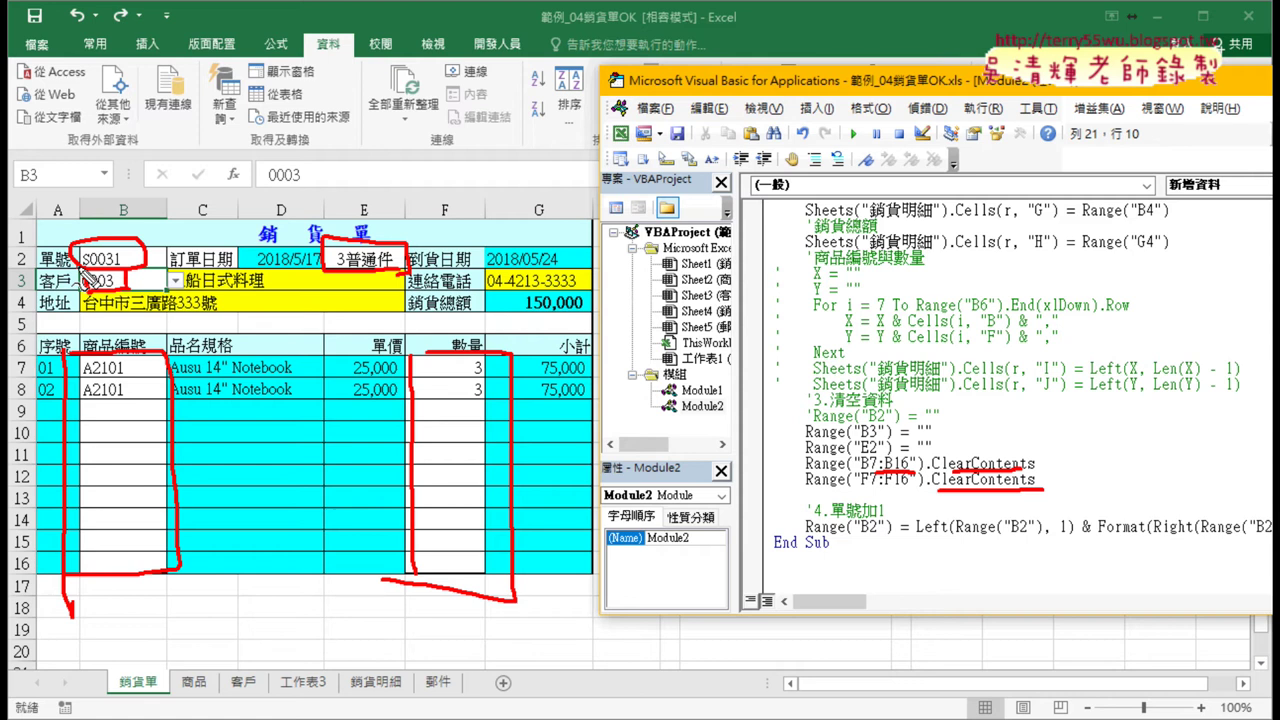
key("Escape")
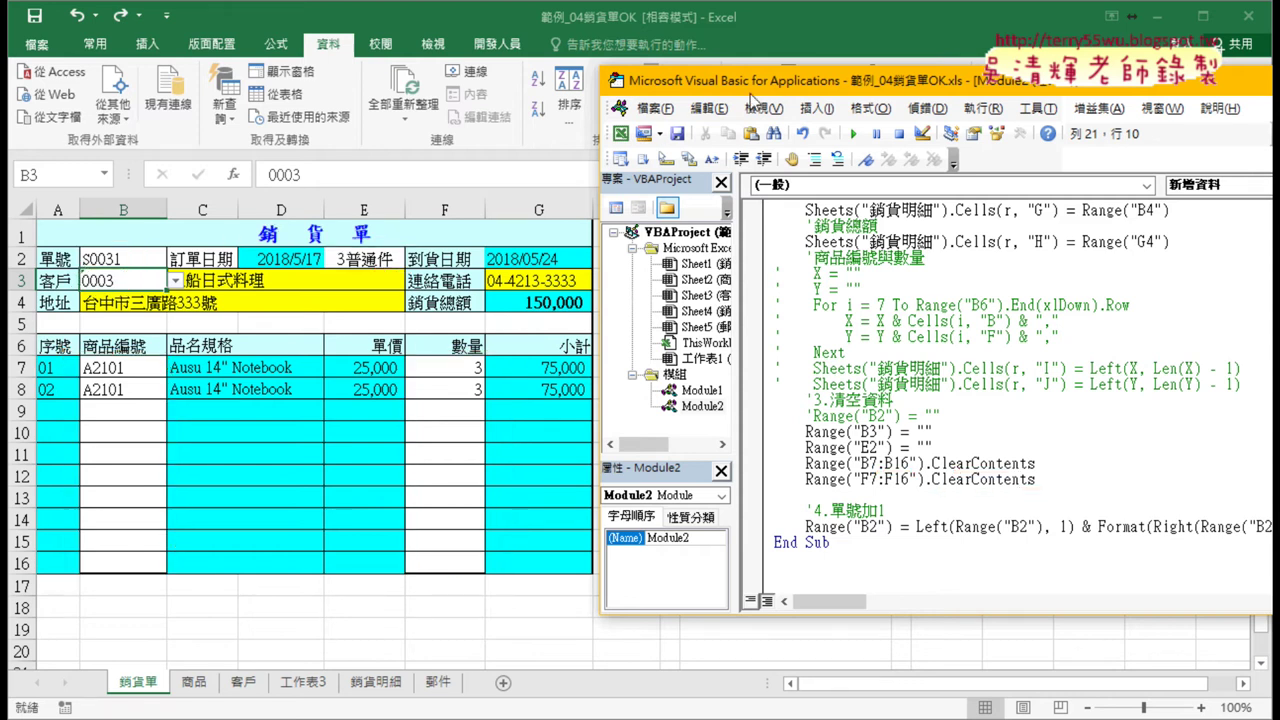
left_click_drag(757, 82, 476, 82)
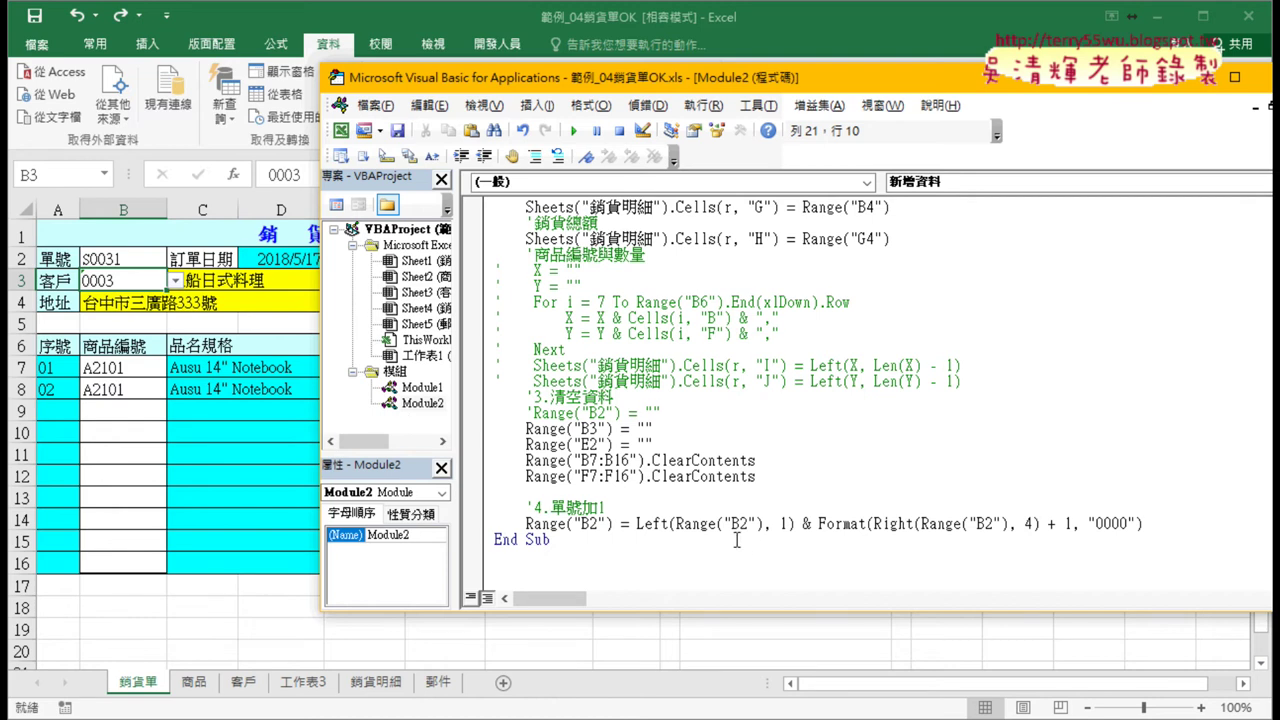
- Simplify the order-number line to Range("B2") = Range("B2") + 1
double_click(918, 524)
left_click_drag(918, 524, 640, 530)
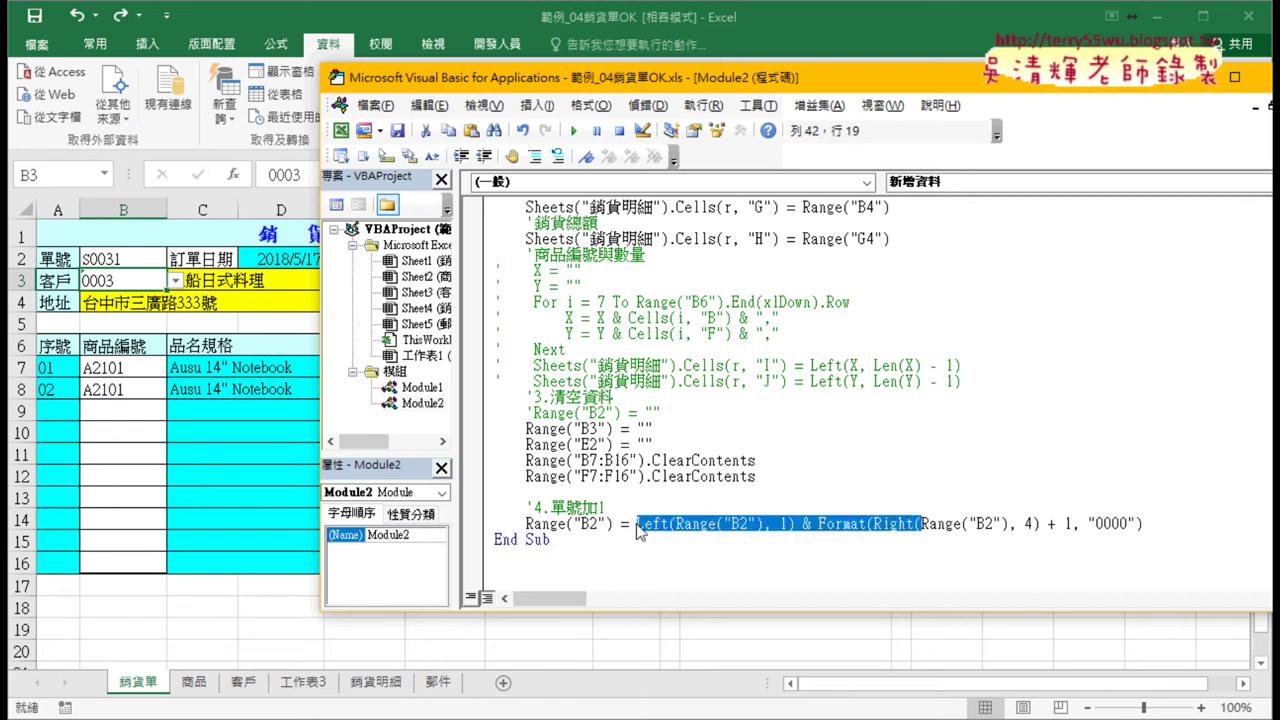
key("Delete")
key("Right")
key("Right")
key("Right")
key("Left")
key("Delete")
key("Delete")
key("Delete")
key("Delete")
key("Right")
key("Right")
key("Right")
key("Right")
key("Delete")
key("Delete")
key("Delete")
key("Delete")
key("Delete")
key("Delete")
key("Delete")
key("Delete")
key("Delete")
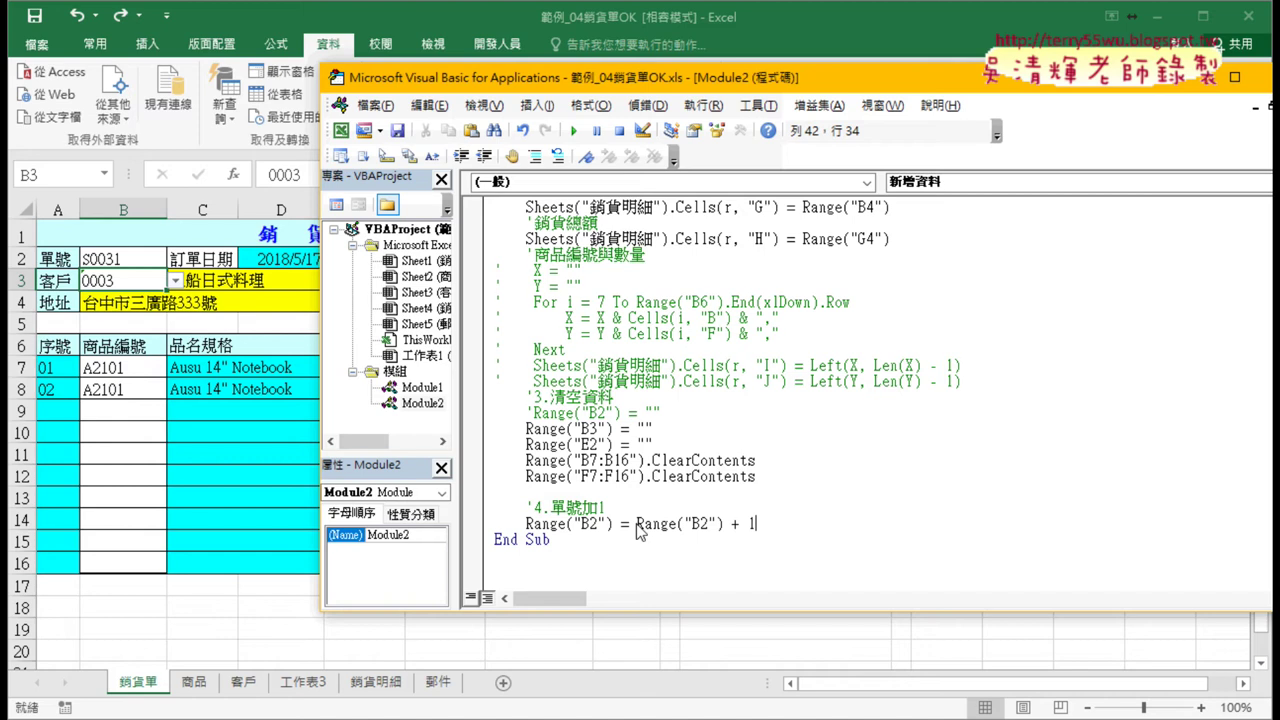
- Return to the 銷貨單 worksheet and run the 新增資料 macro
left_click(527, 524)
left_click(260, 454)
left_click(692, 283)
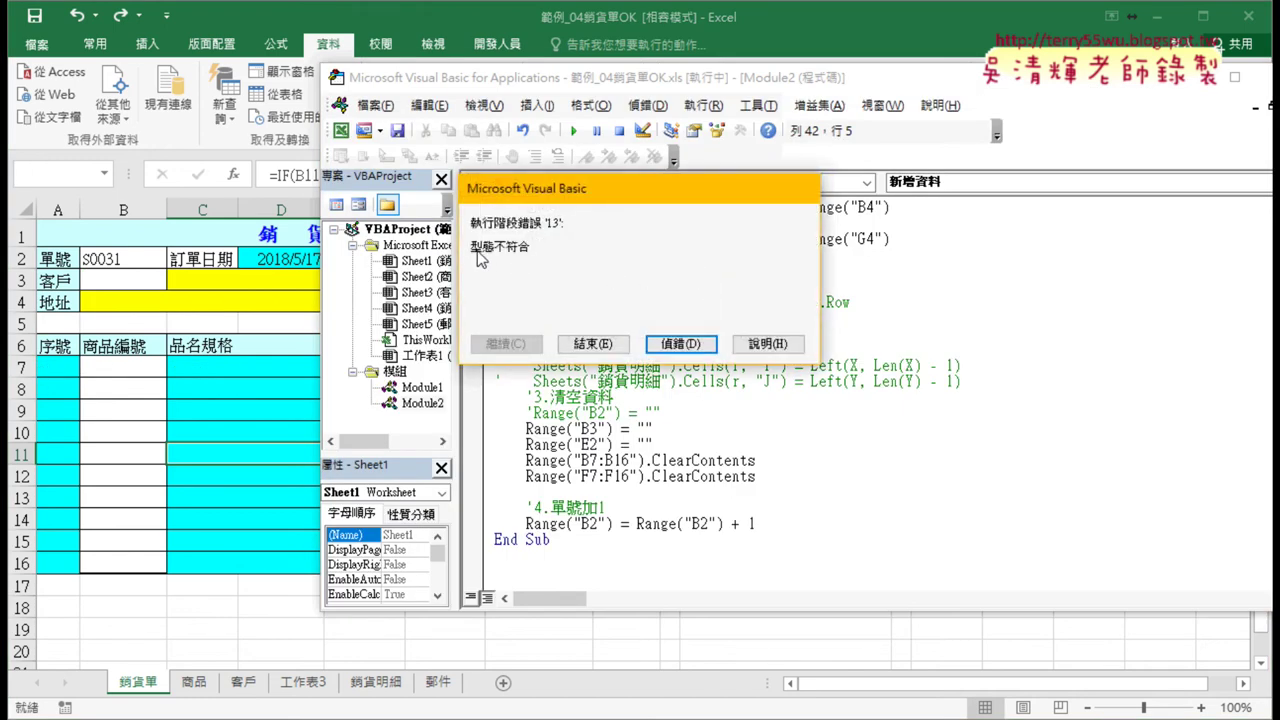
- Debug the failing Range("B2") + 1 line and confirm B2 holds the text S0031
left_click(681, 343)
mouse_move(661, 526)
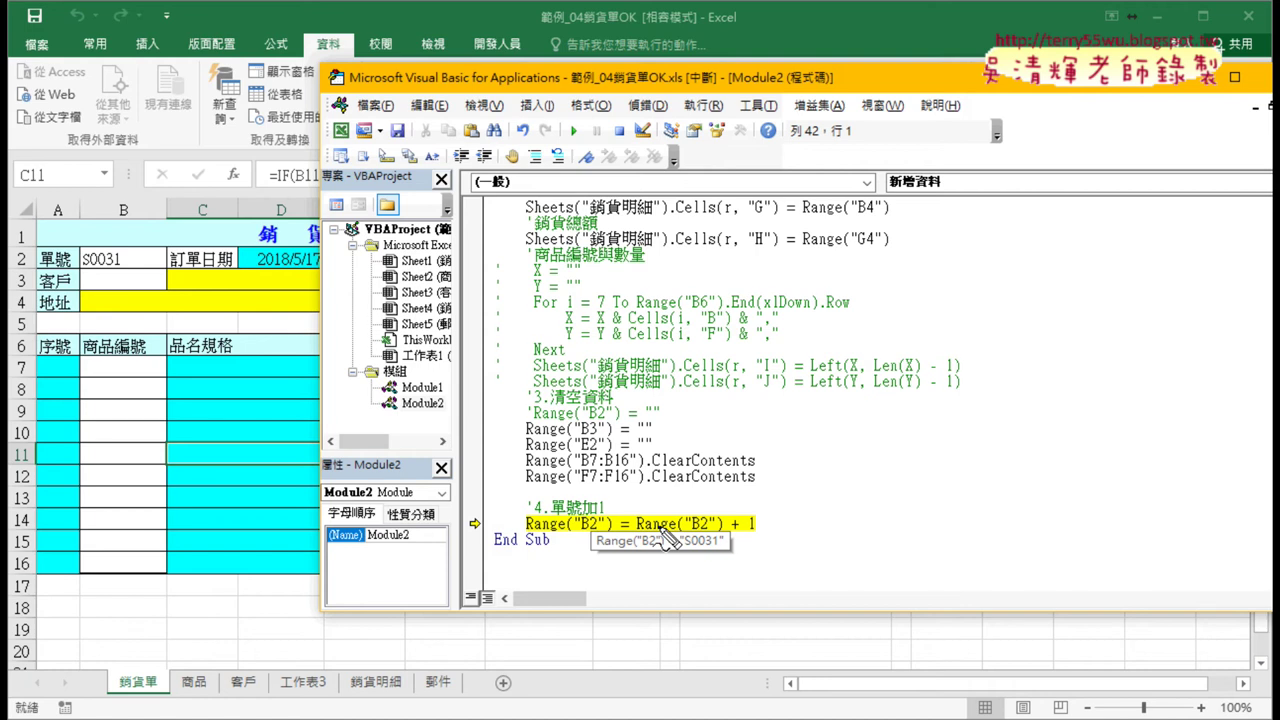
left_click_drag(727, 537, 765, 534)
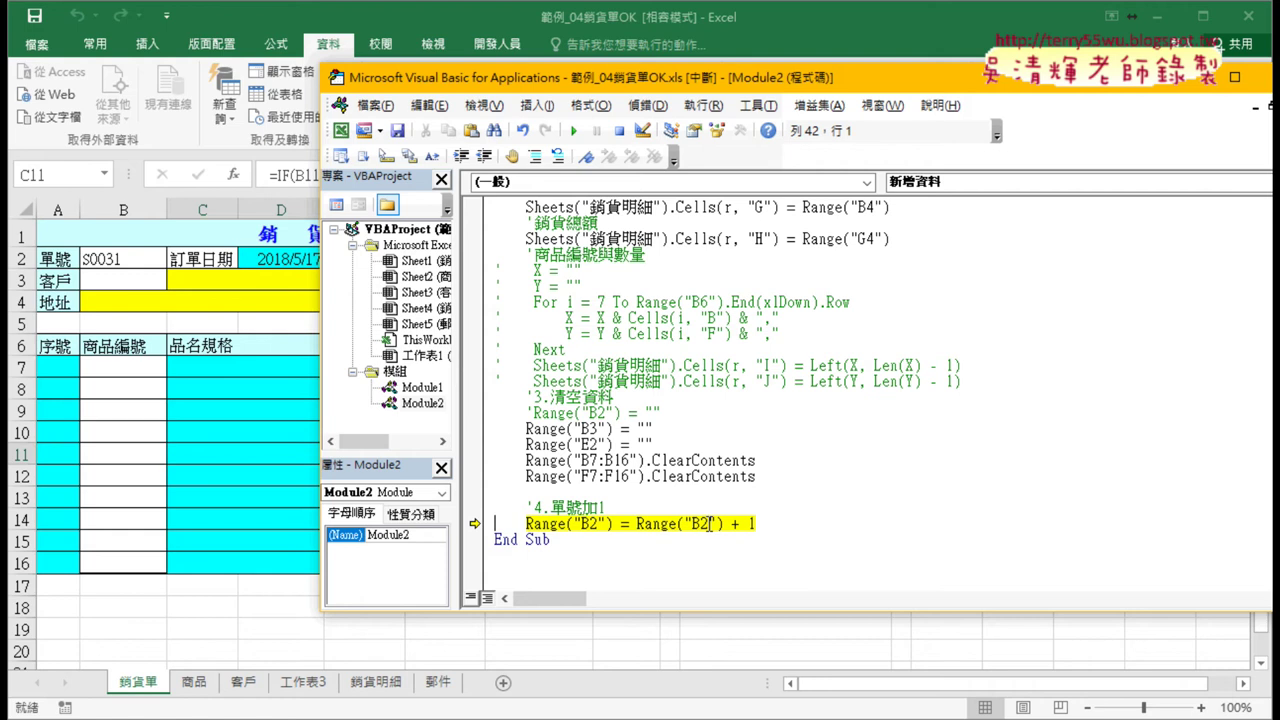
mouse_move(648, 527)
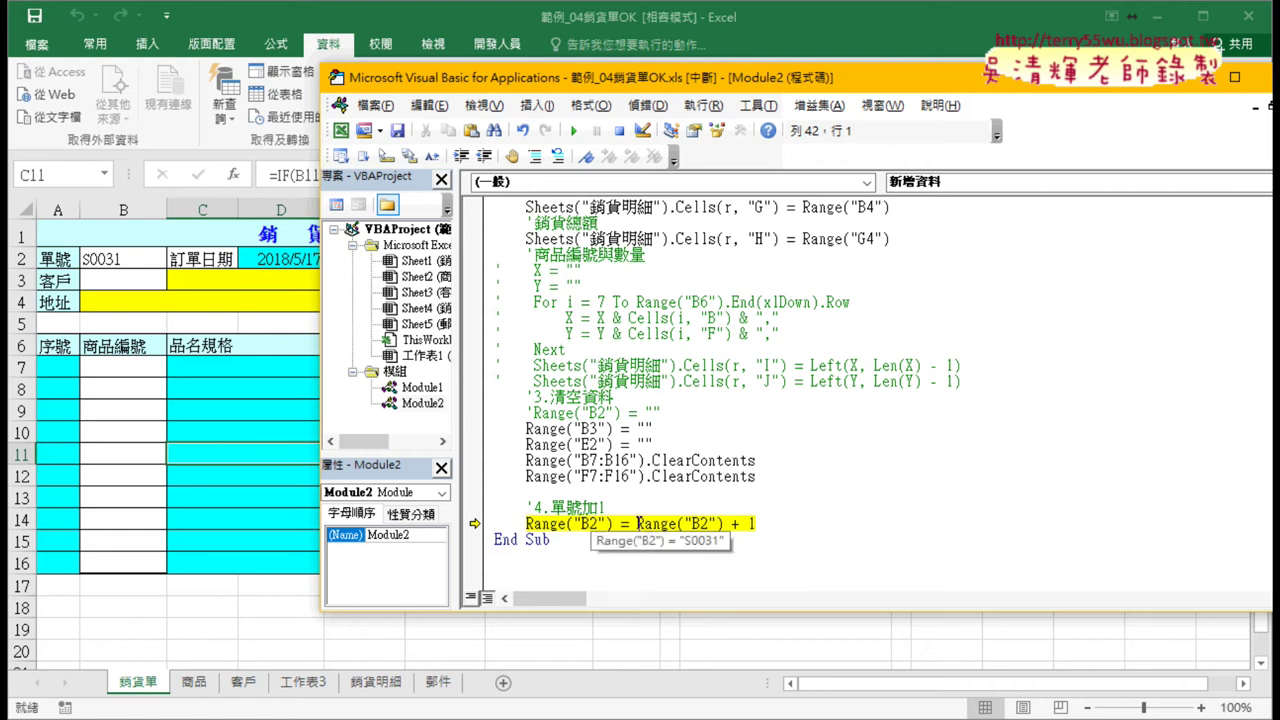
left_click(638, 523)
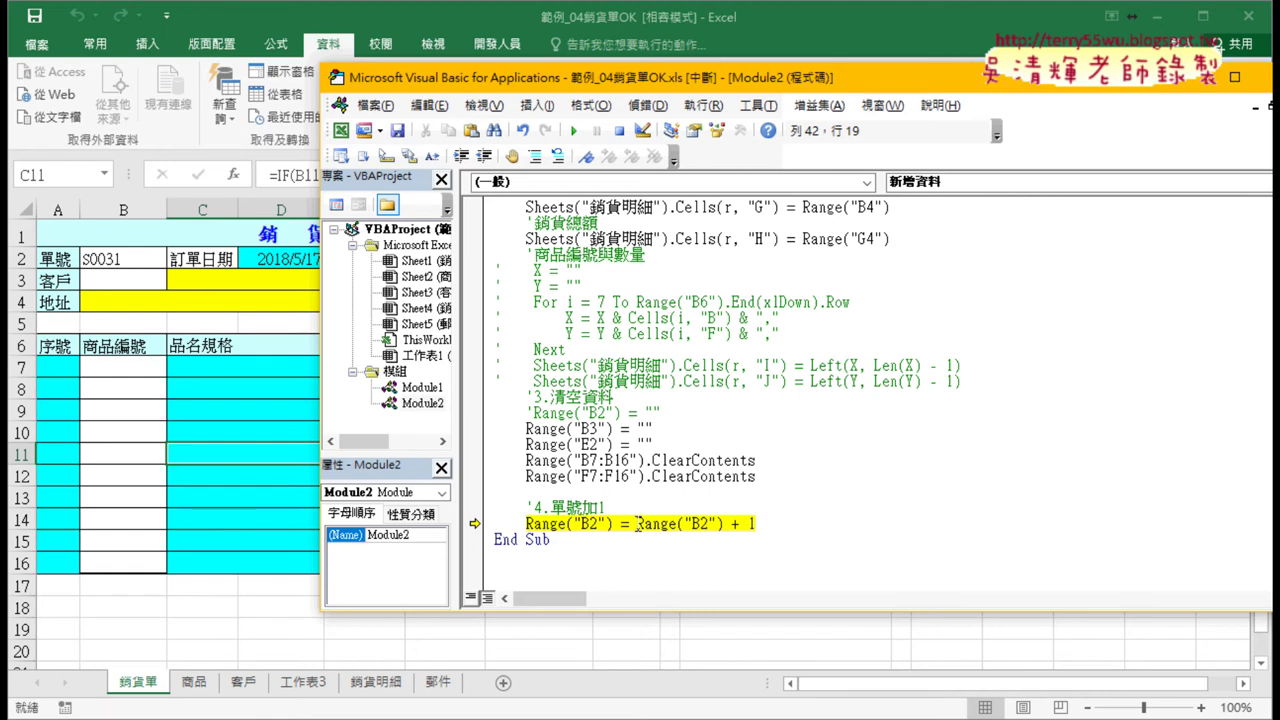
- Rewrite the line's start as left(Range("B2"),1), removing the leftover plus sign
key("Left")
key("Right")
type("防一")
key("Escape")
type("1")
type("eft(")
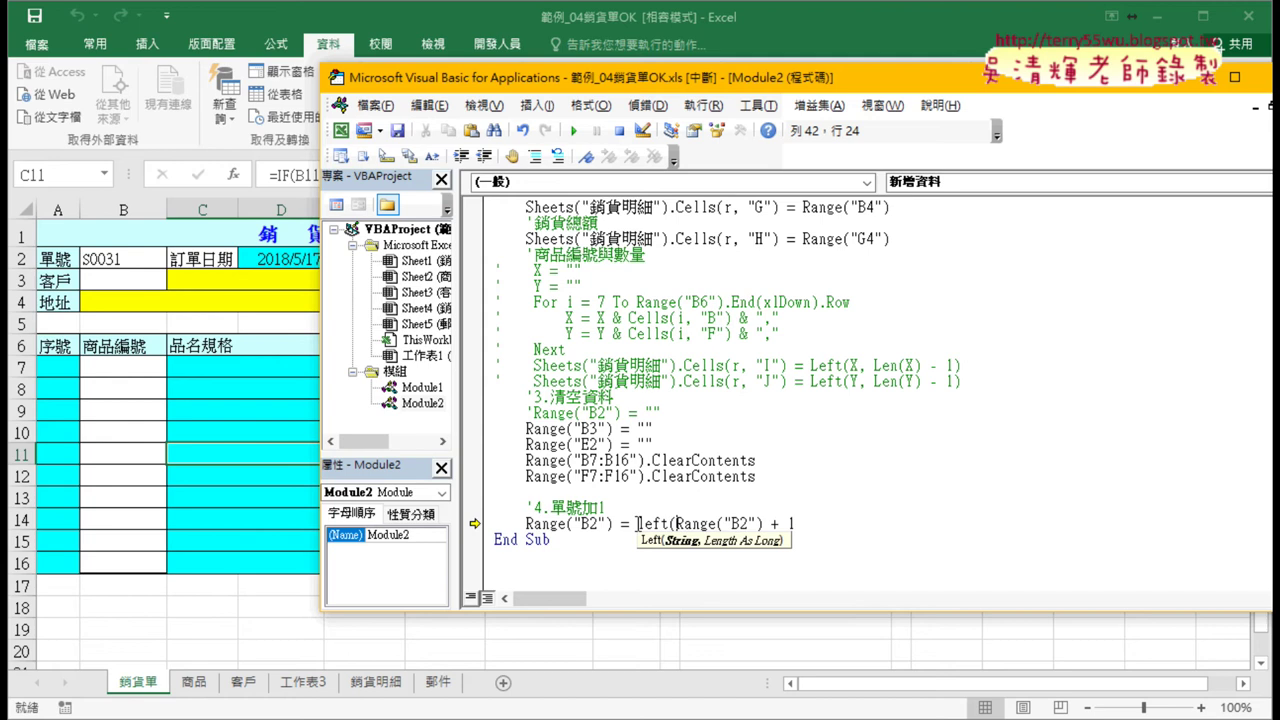
key("Right")
key("Right")
key("Right")
type(",1")
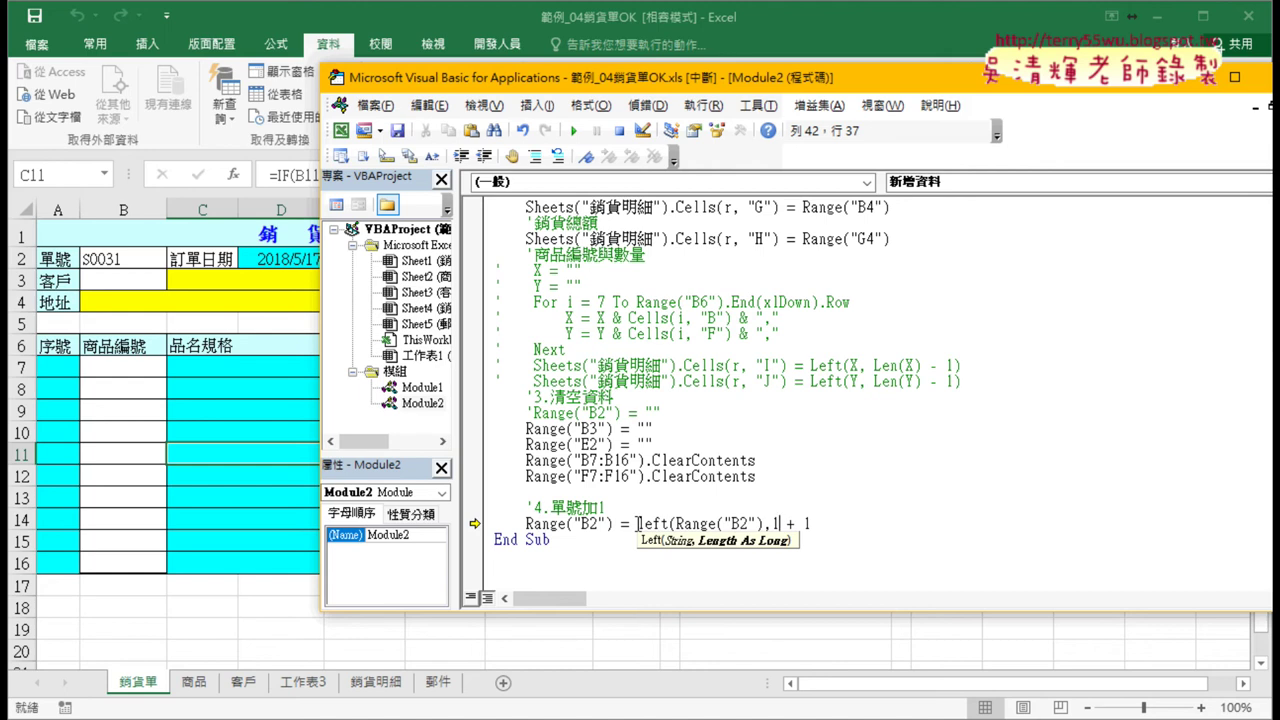
type(")")
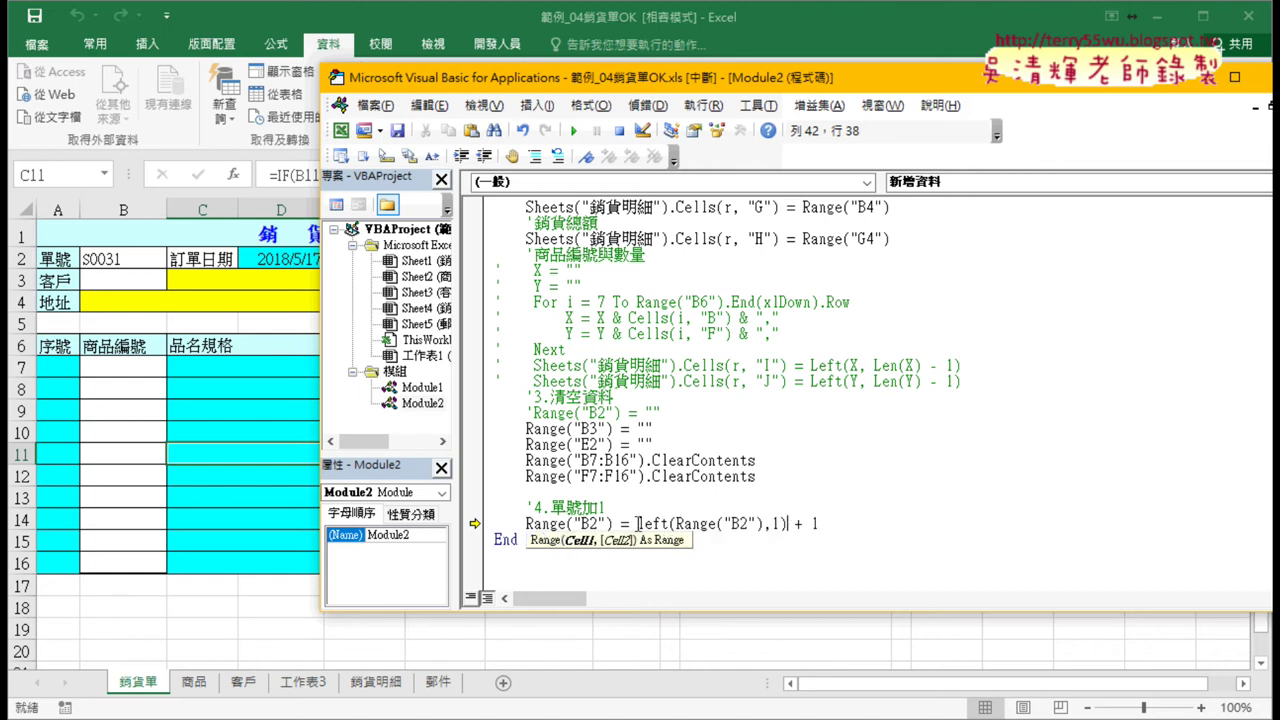
key("Delete")
key("Delete")
key("Delete")
- Append & right(Range("B2"),4)+1, pasting a copied Range("B2") inside right
type("& ")
type("right(")
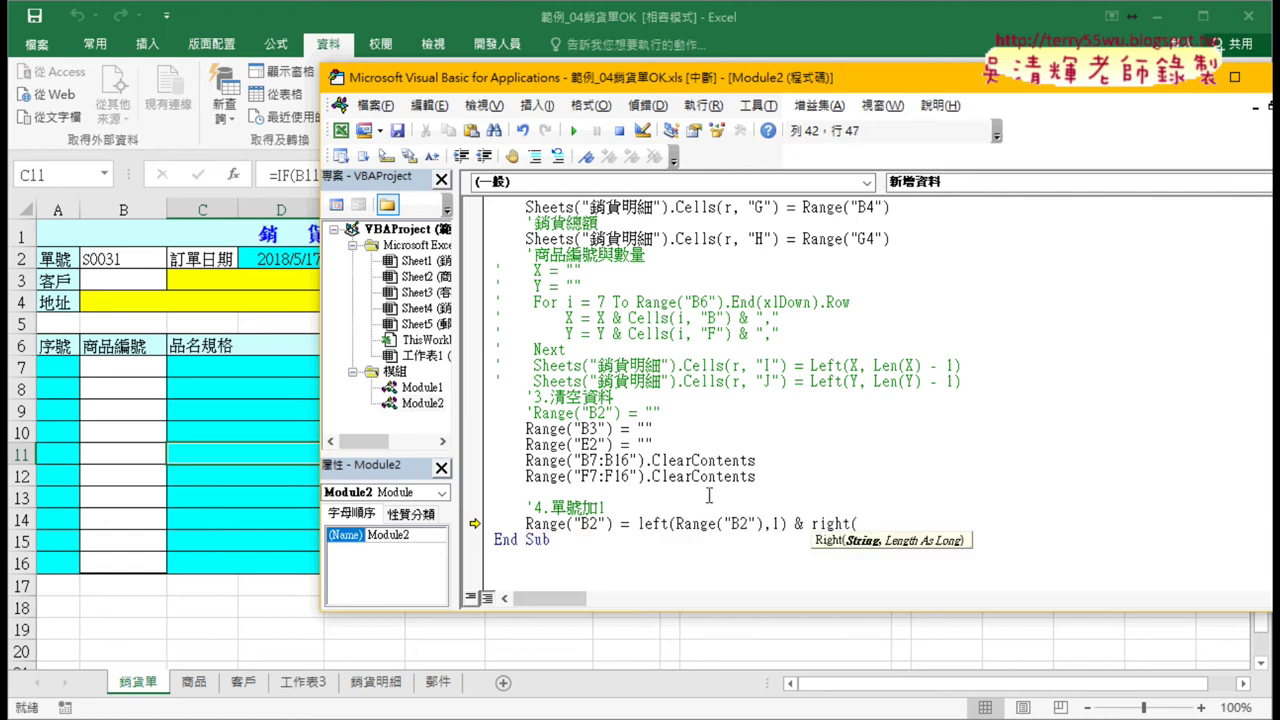
left_click_drag(676, 523, 762, 523)
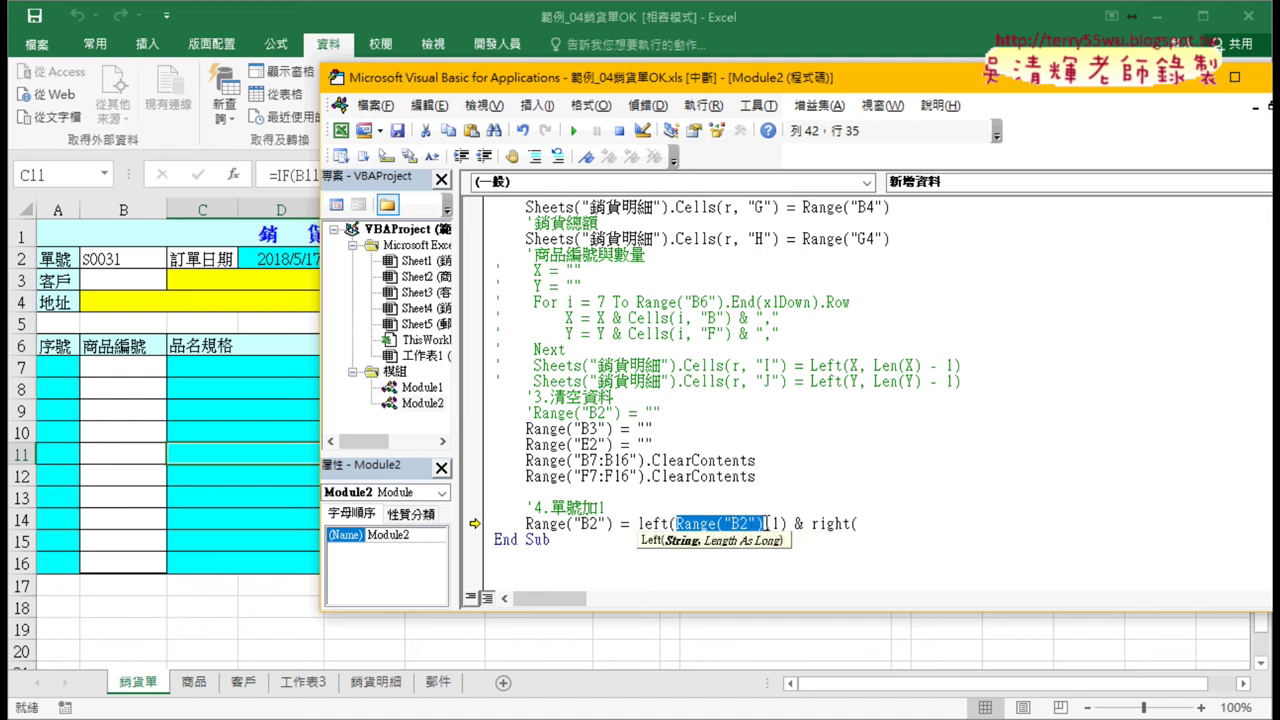
key("ctrl+c")
left_click(864, 523)
key("ctrl+v")
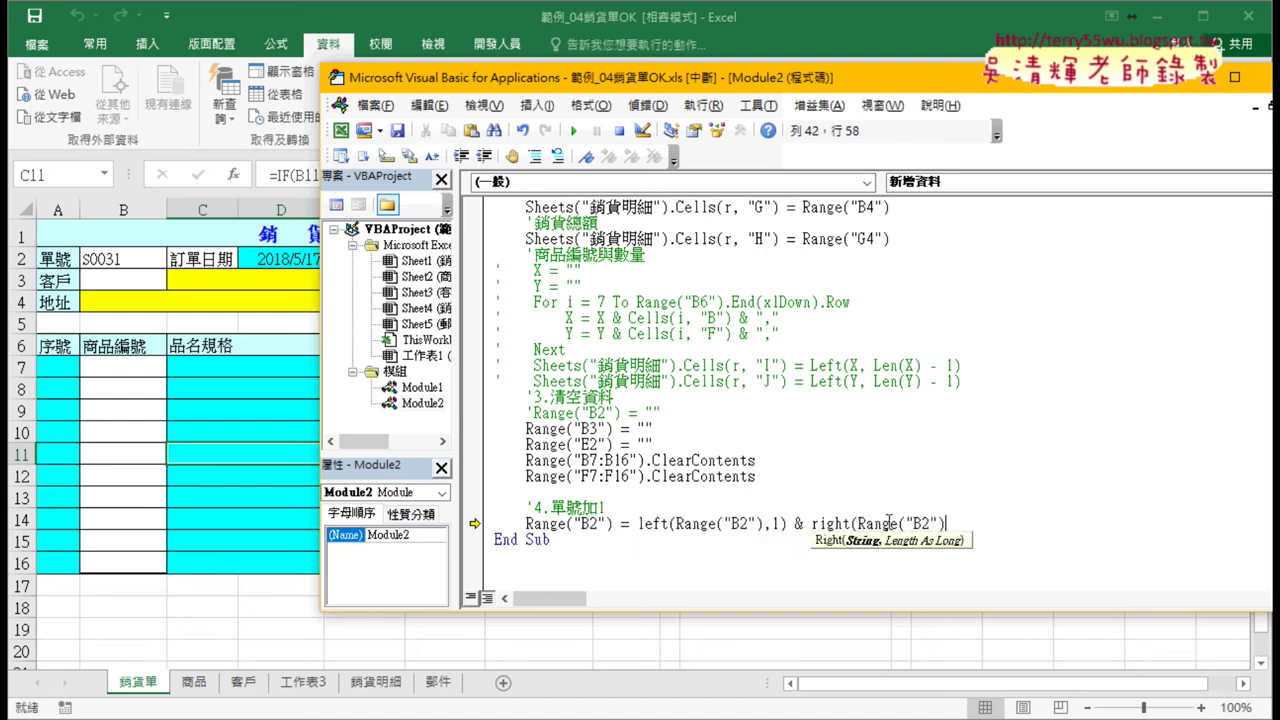
type(",")
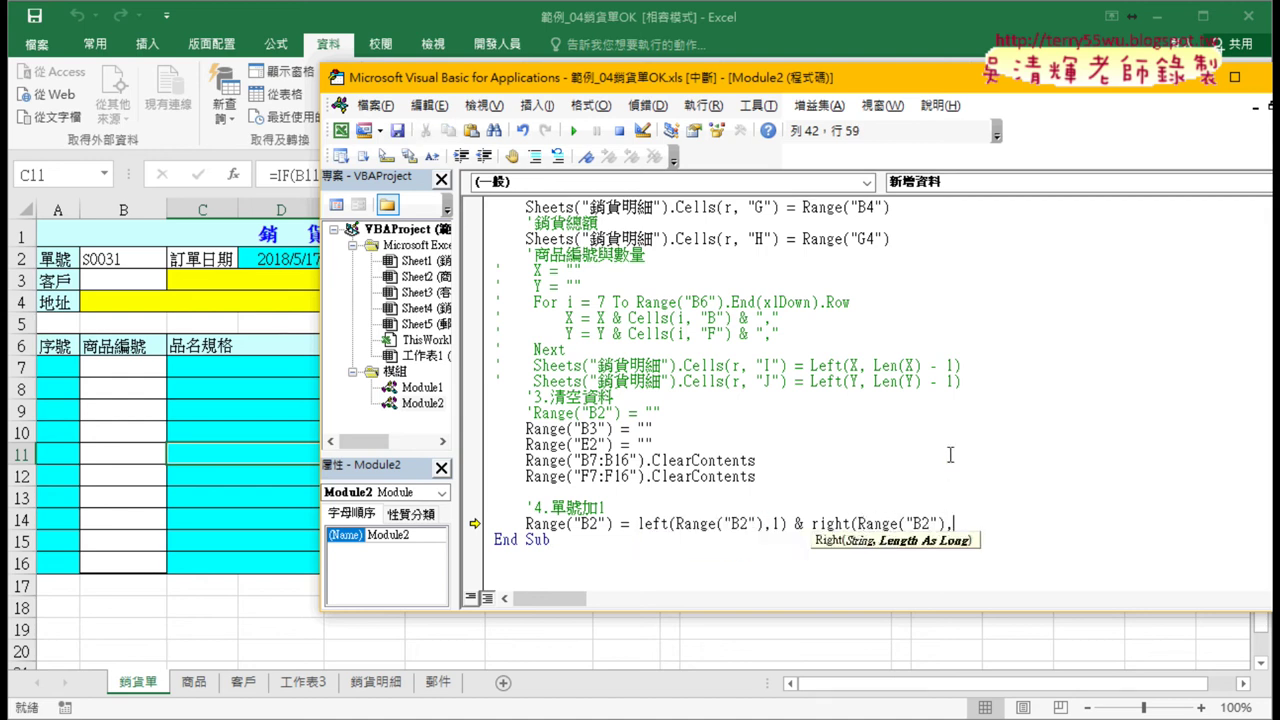
type("4)")
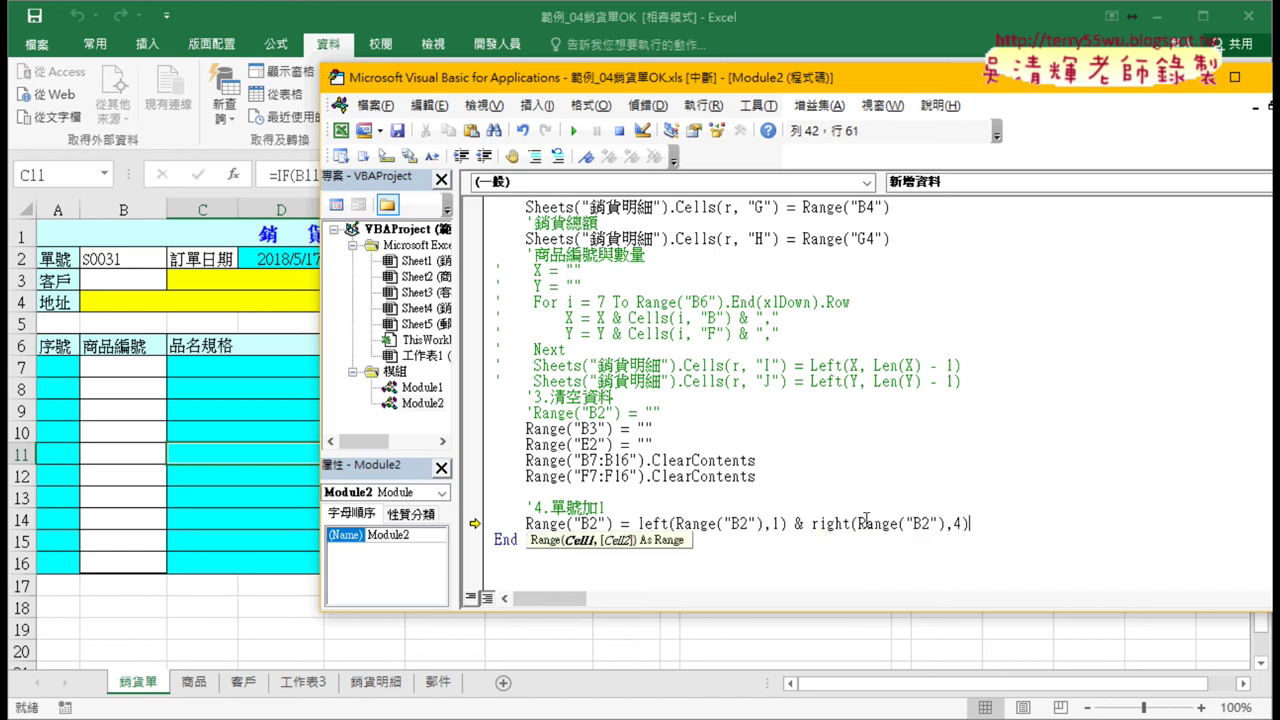
type("+")
type("1")
- Annotate how right(B2,4)+1 turns S0031's "0031" into 32, then clear the ink
left_click_drag(84, 268, 122, 267)
left_click_drag(855, 490, 907, 507)
left_click_drag(824, 462, 828, 472)
left_click_drag(921, 460, 918, 472)
left_click_drag(932, 458, 929, 470)
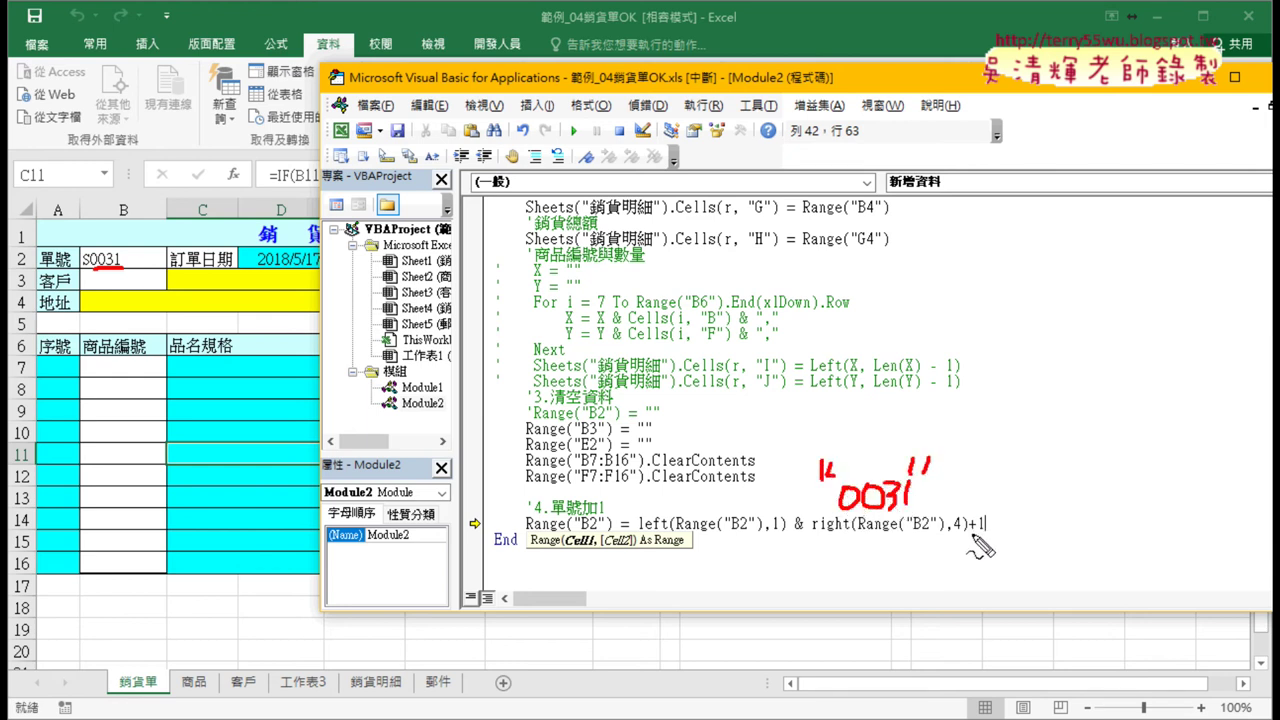
left_click_drag(966, 534, 990, 533)
mouse_move(920, 494)
left_mouse_down()
mouse_move(1001, 502)
mouse_move(1032, 481)
mouse_move(1023, 494)
mouse_move(1168, 494)
left_mouse_up()
left_click_drag(856, 518, 906, 517)
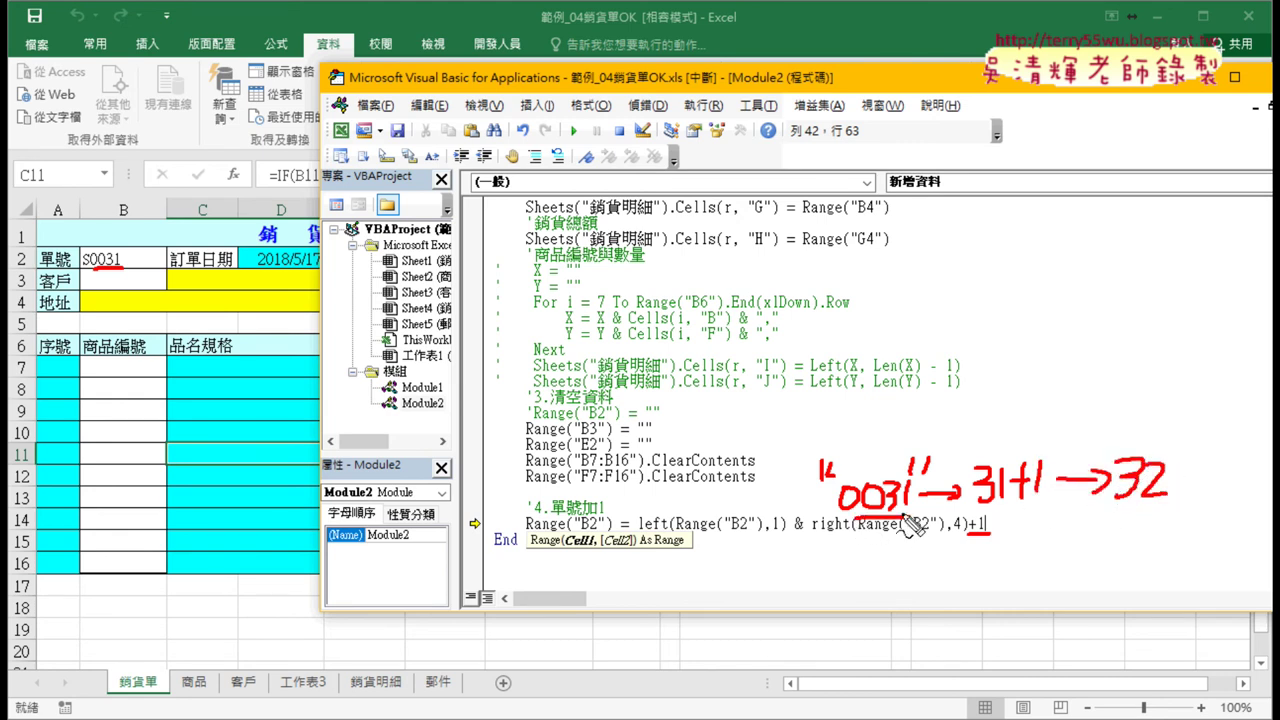
key("Escape")
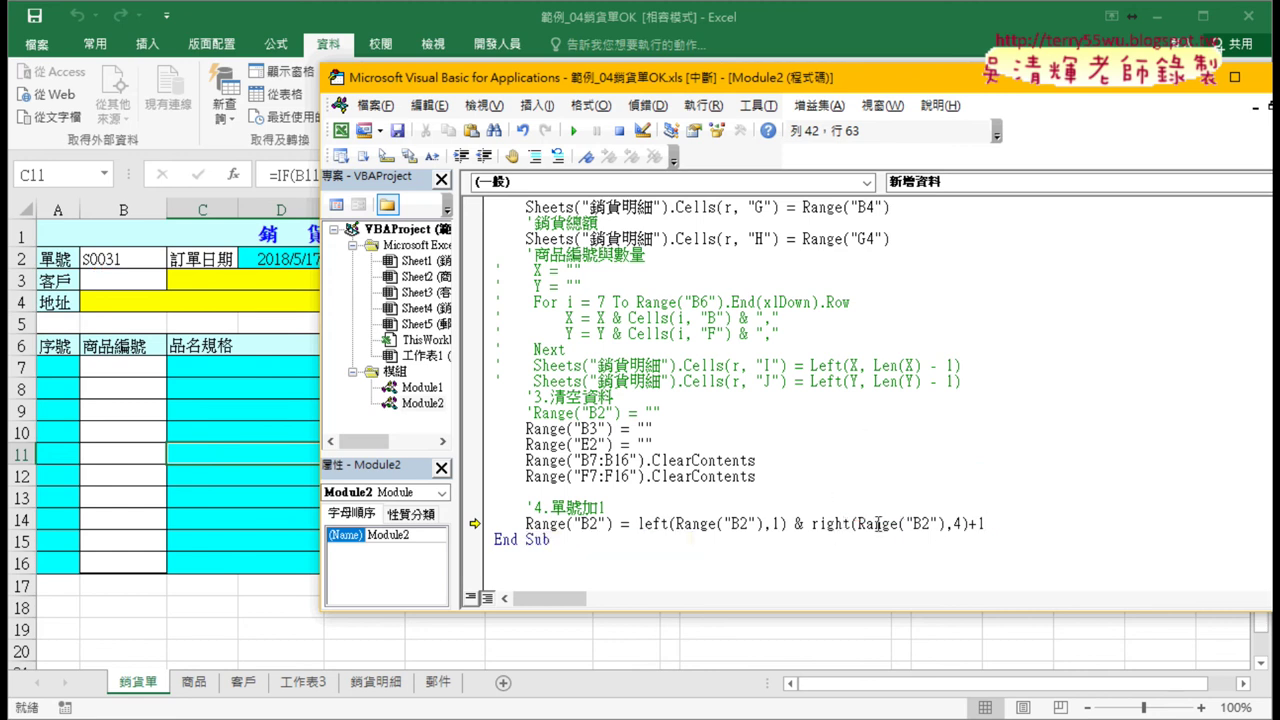
left_click(811, 524)
- Wrap the increment as Format(right(Range("B2"),4)+1,"0000") and commit the line
type("f")
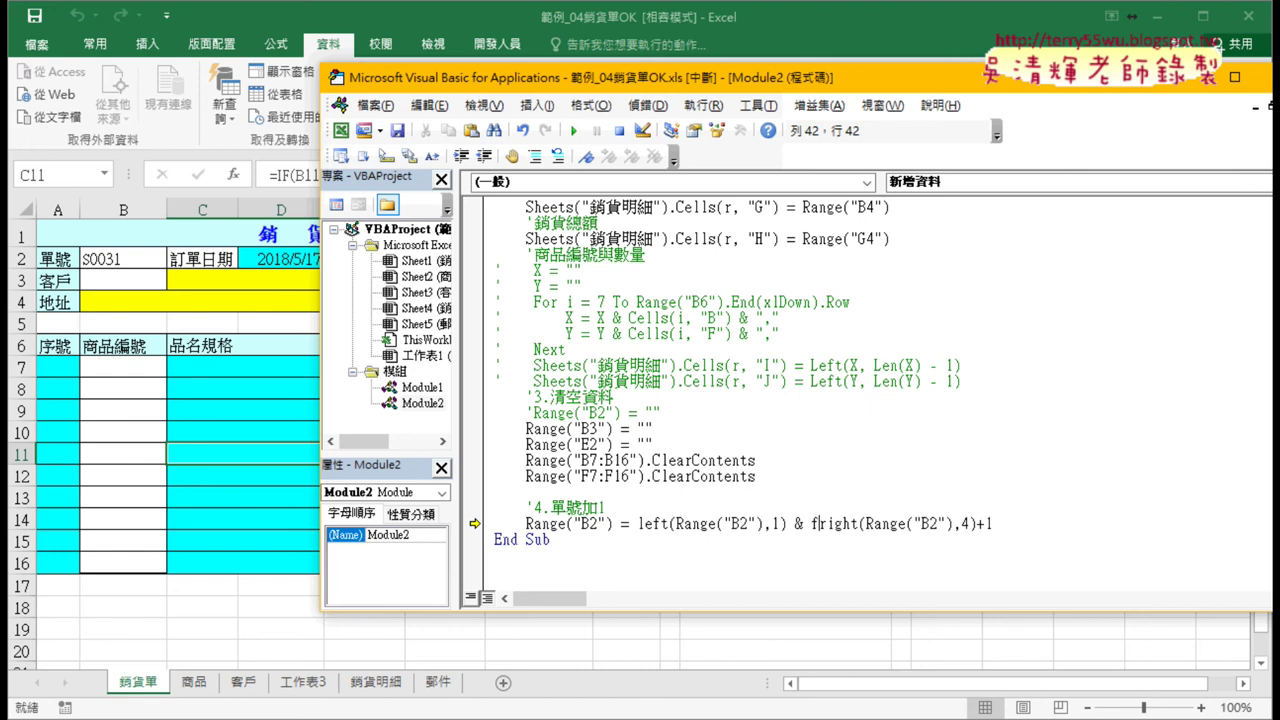
type("or")
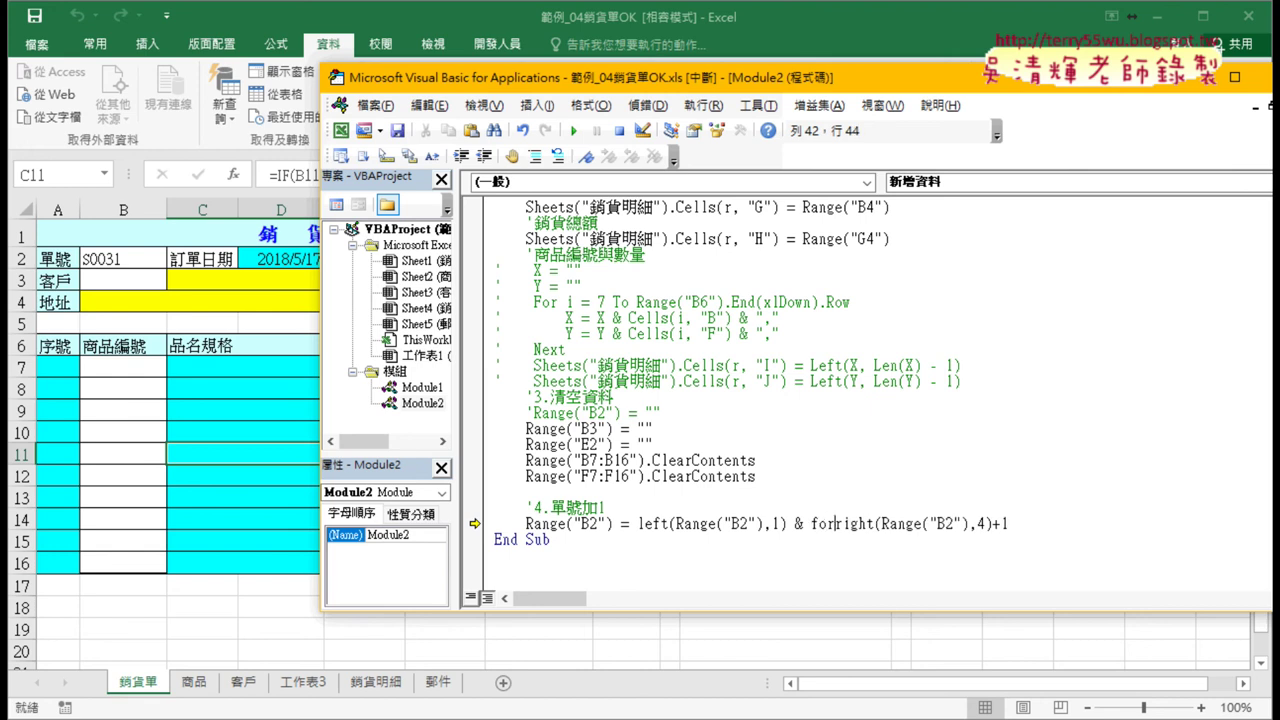
type("mat")
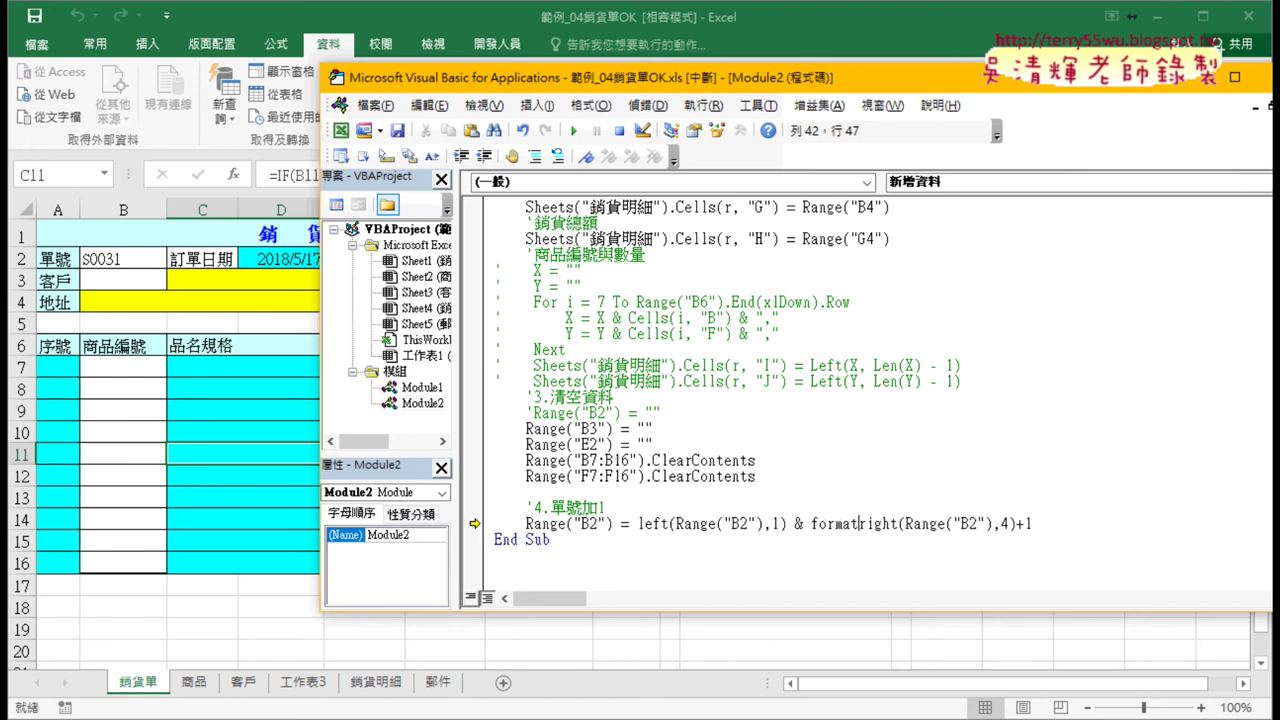
type("(")
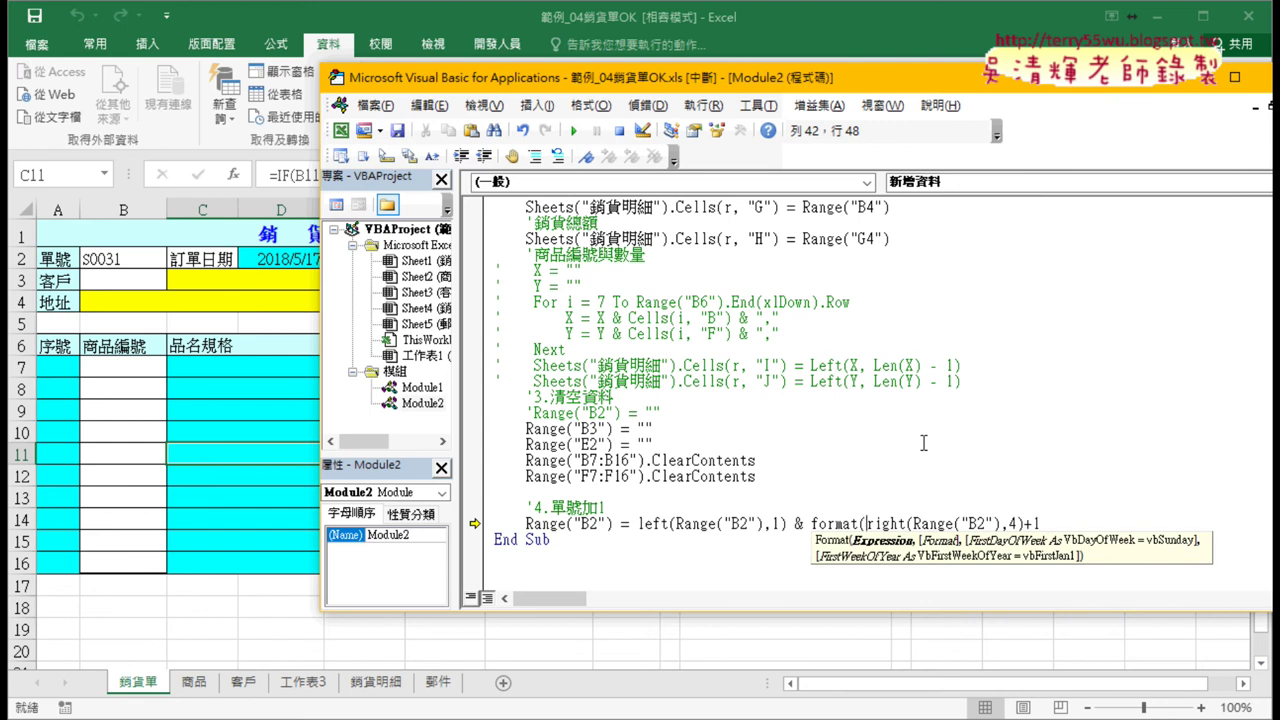
key("End")
type(",\"")
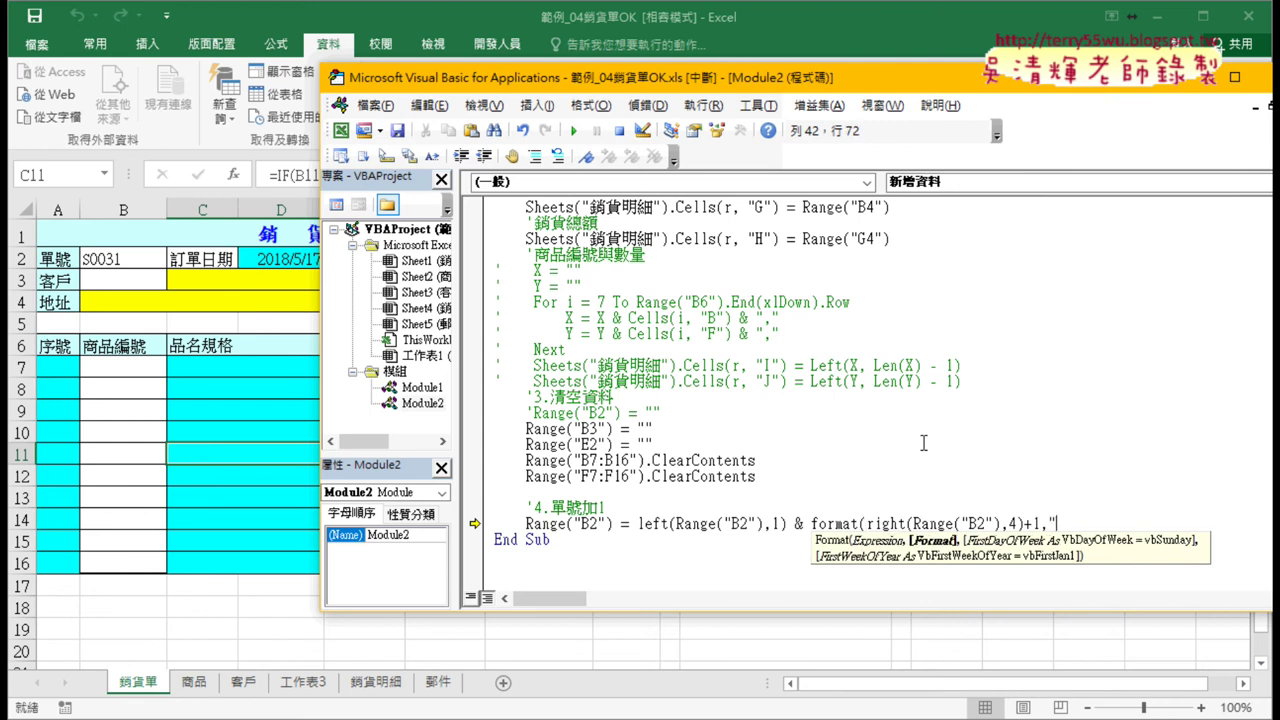
type("000")
type("0")
type("\")")
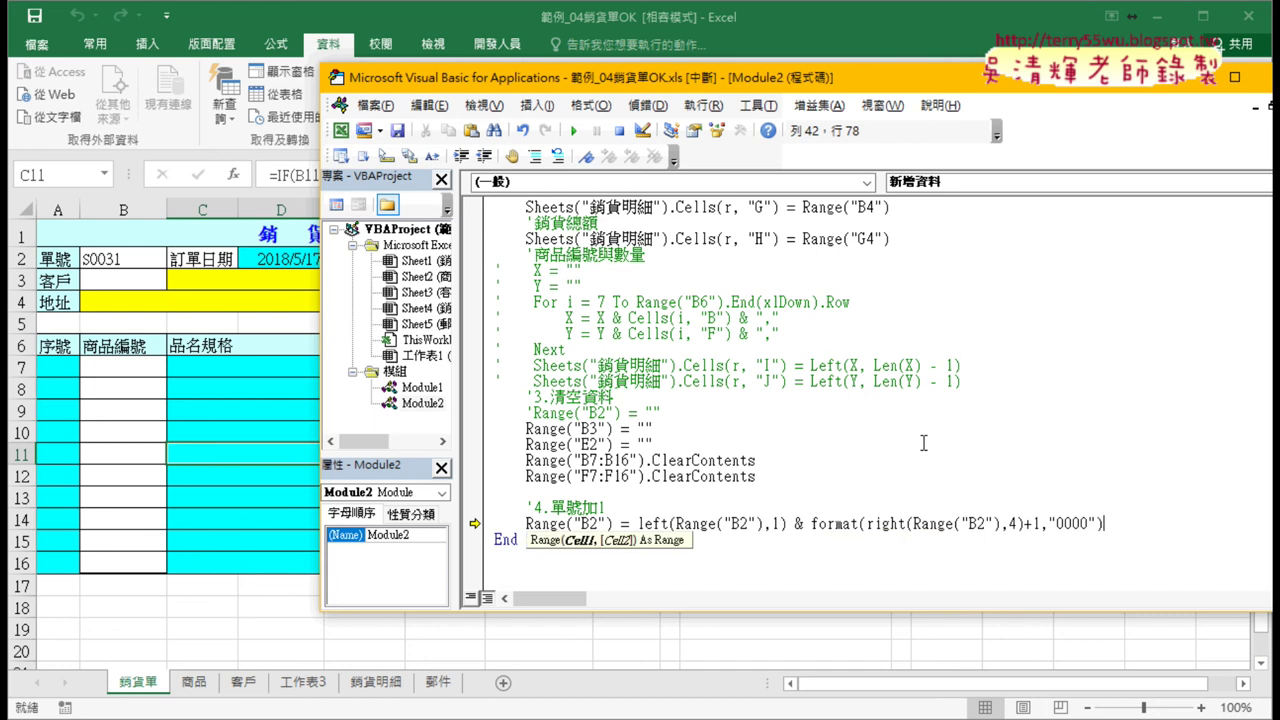
left_click(930, 551)
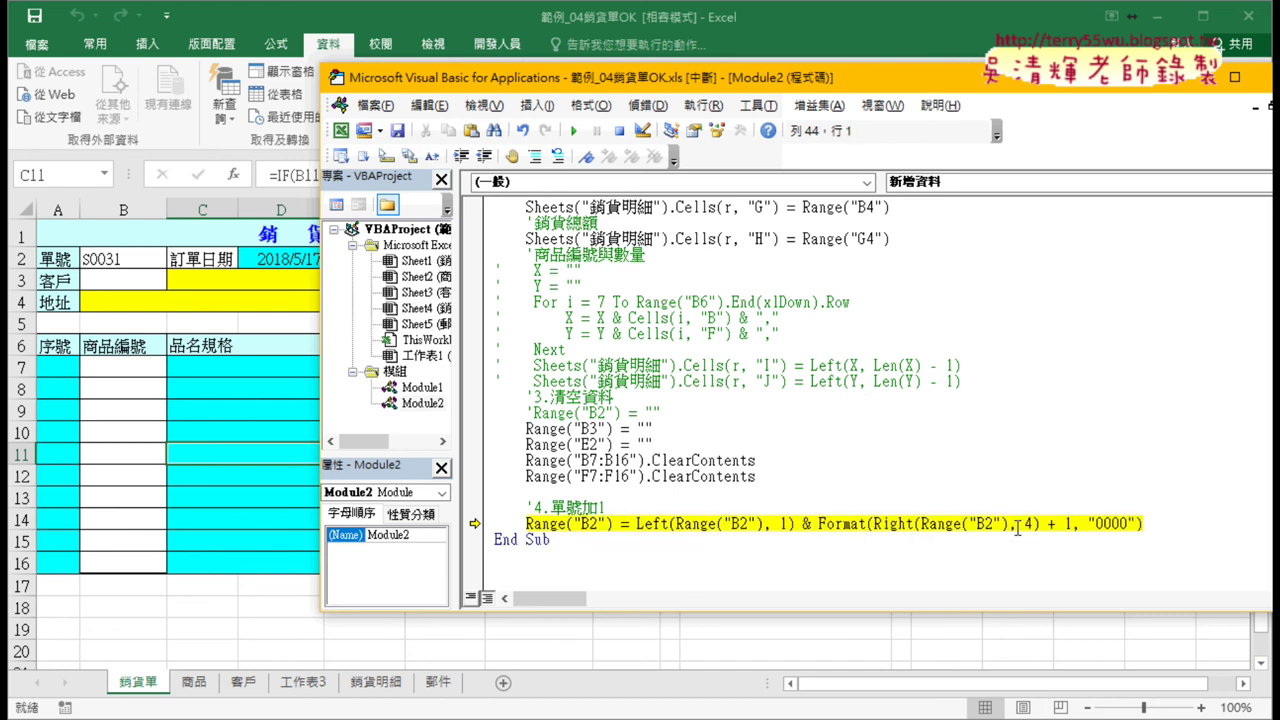
left_click_drag(874, 523, 1072, 523)
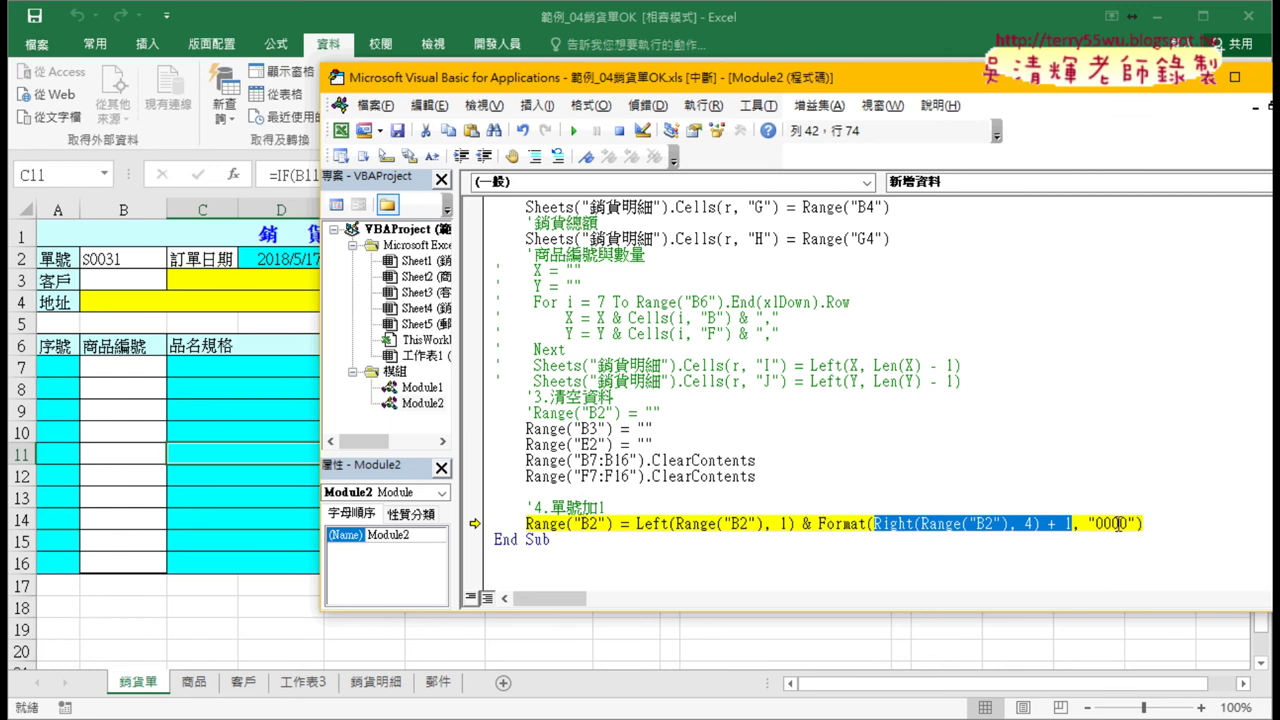
mouse_move(680, 527)
- Step the order-number line with F8 so B2 becomes S0032, annotating how it is built
key("F8")
left_click_drag(651, 500, 664, 504)
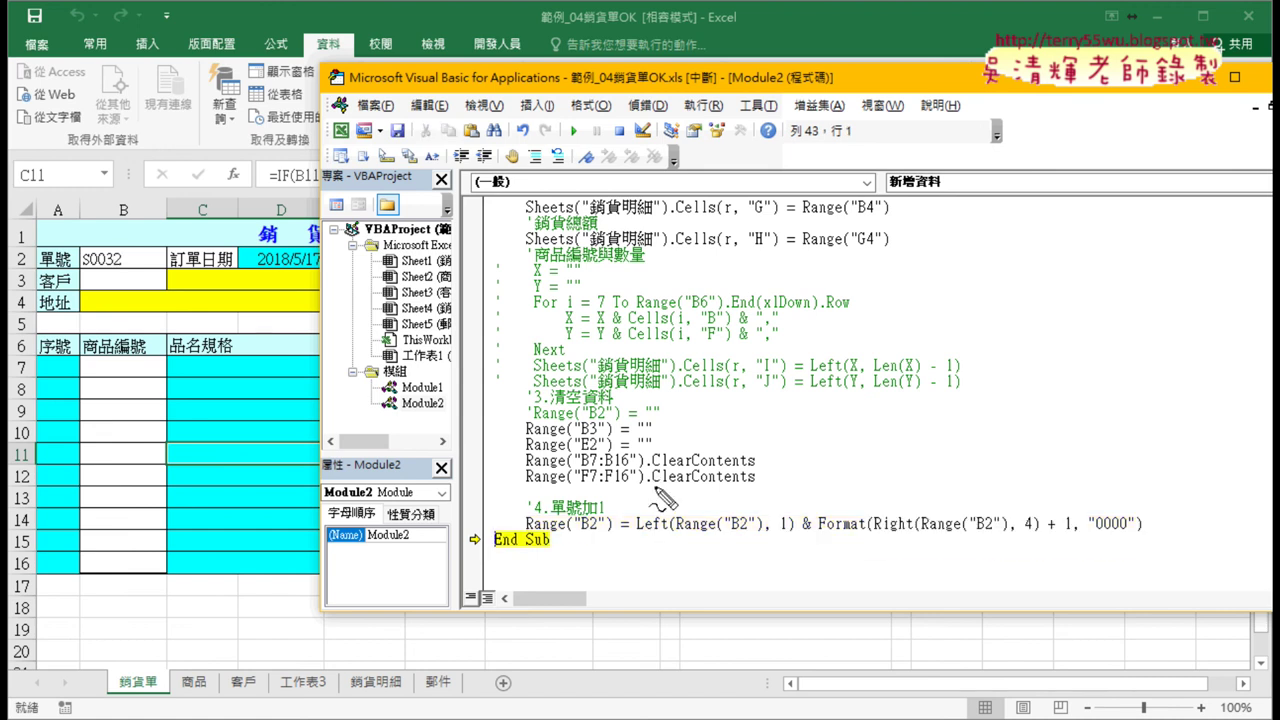
left_click_drag(83, 266, 122, 266)
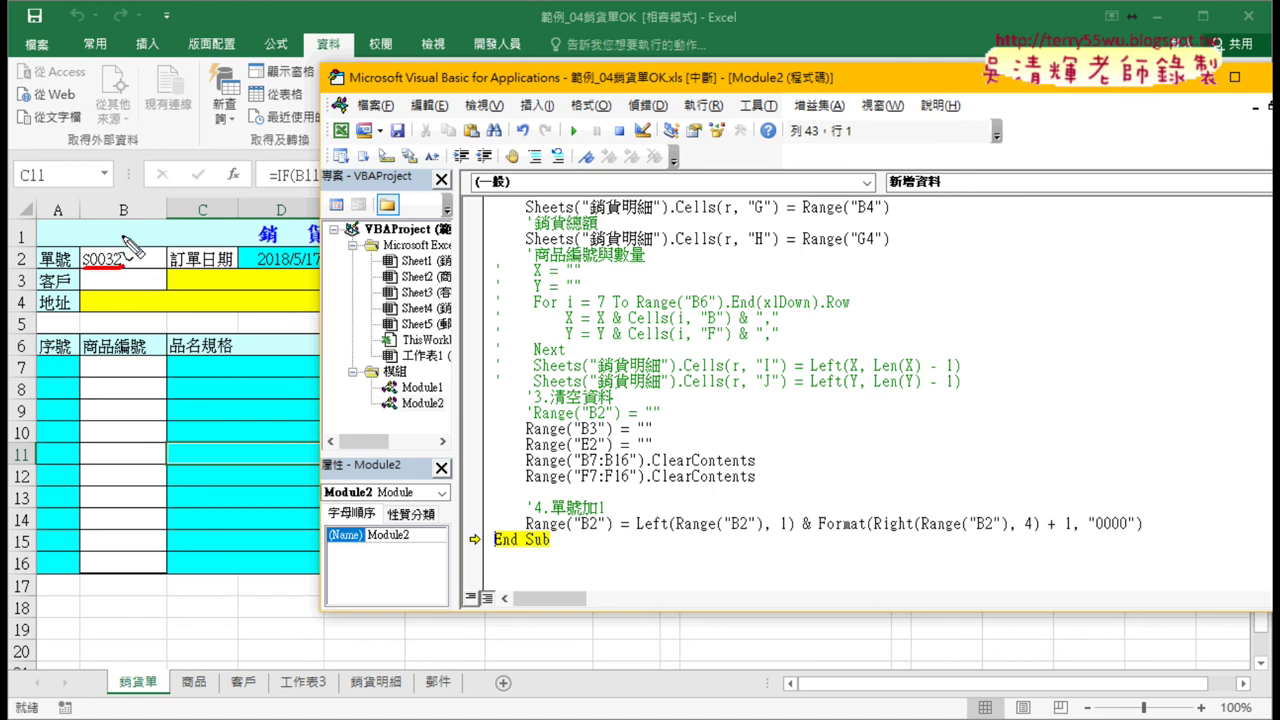
left_click_drag(852, 548, 866, 545)
left_click_drag(638, 535, 805, 541)
left_click_drag(735, 463, 692, 497)
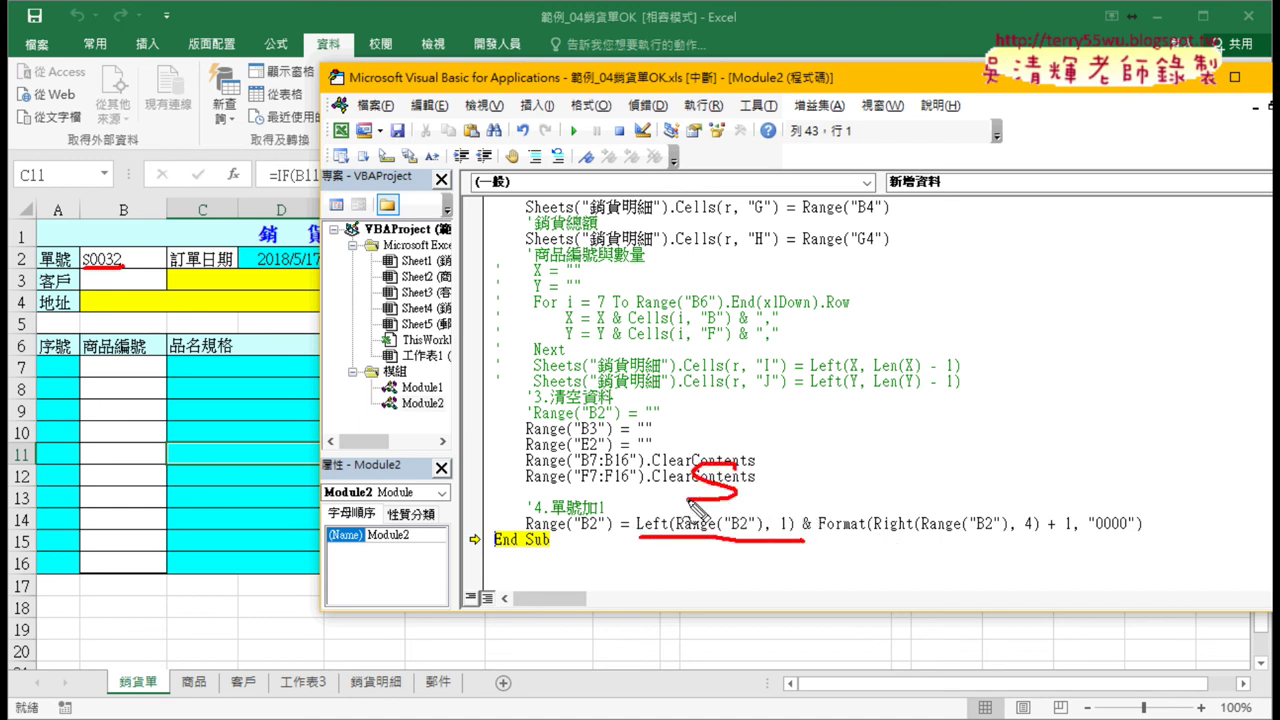
left_click_drag(884, 536, 1080, 540)
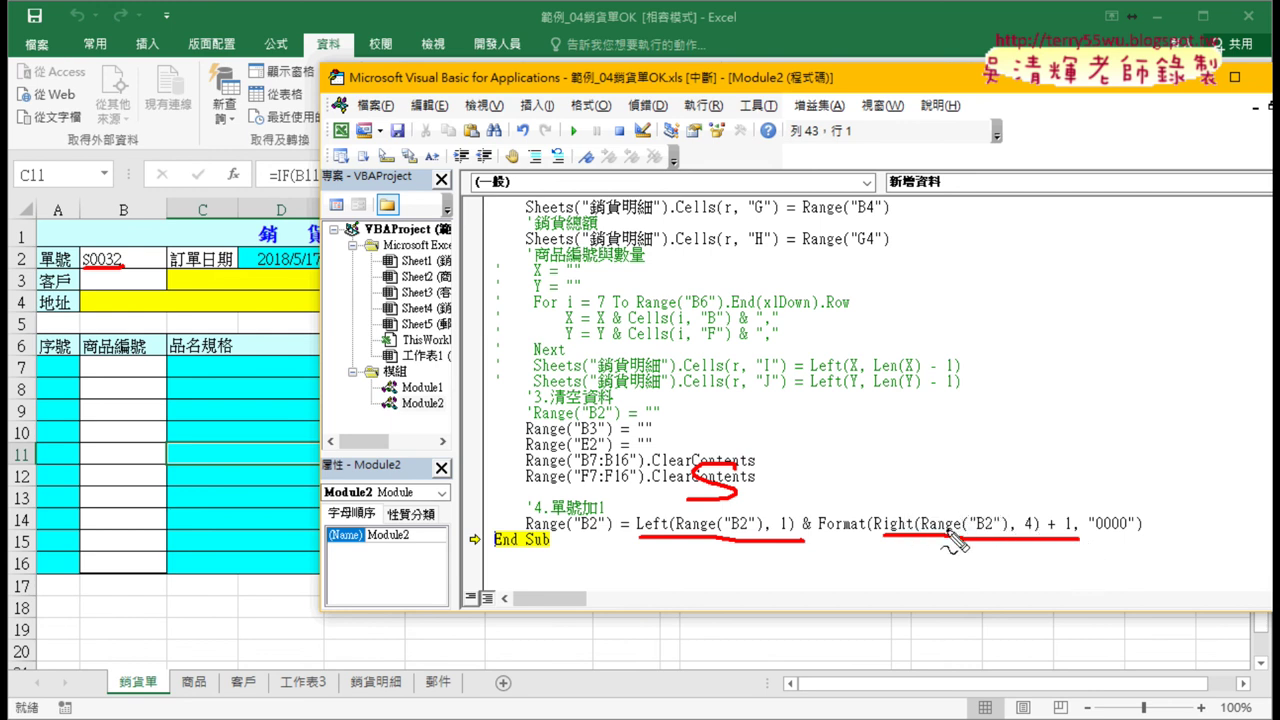
mouse_move(980, 472)
left_mouse_down()
mouse_move(1002, 490)
mouse_move(978, 497)
mouse_move(1040, 492)
left_mouse_up()
left_click_drag(822, 531, 868, 531)
left_click_drag(906, 466, 953, 471)
left_click_drag(1018, 522, 1040, 522)
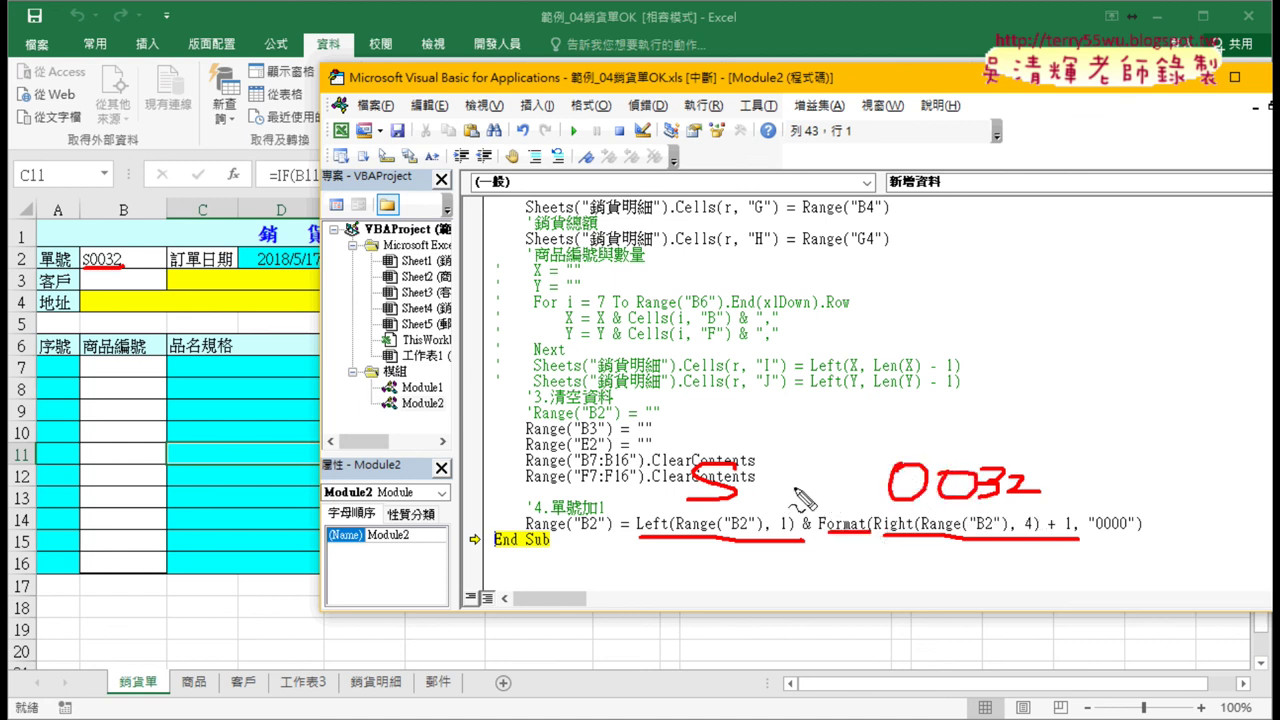
mouse_move(655, 467)
left_mouse_down()
mouse_move(140, 270)
mouse_move(170, 262)
left_mouse_up()
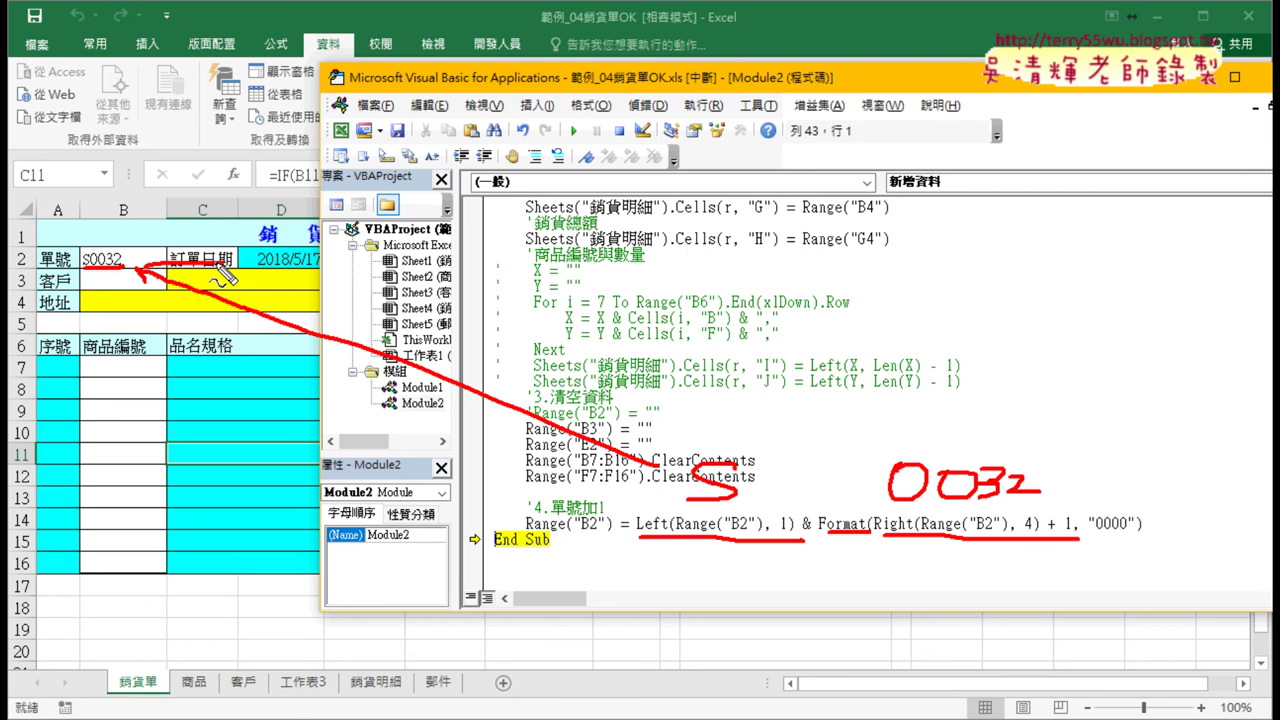
key("Escape")
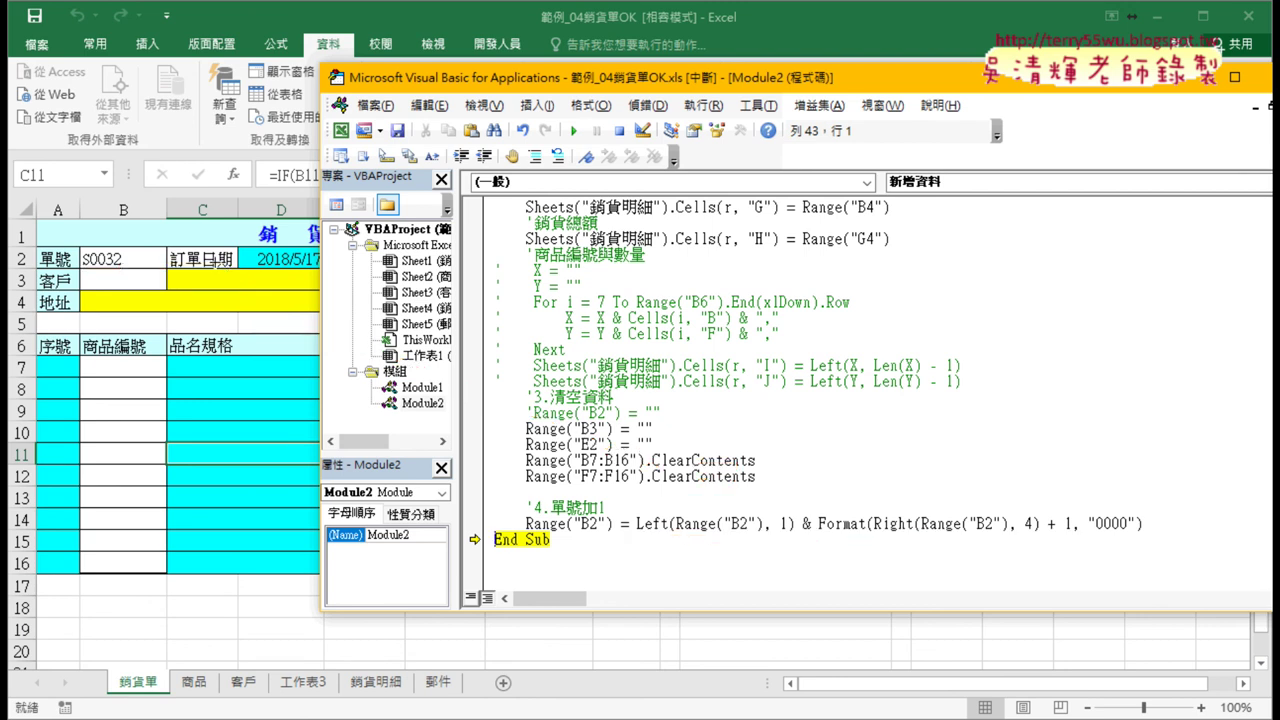
- Bring Excel forward, open the 銷貨明細 sheet, and inspect empty cells I9 and J9
left_click(228, 558)
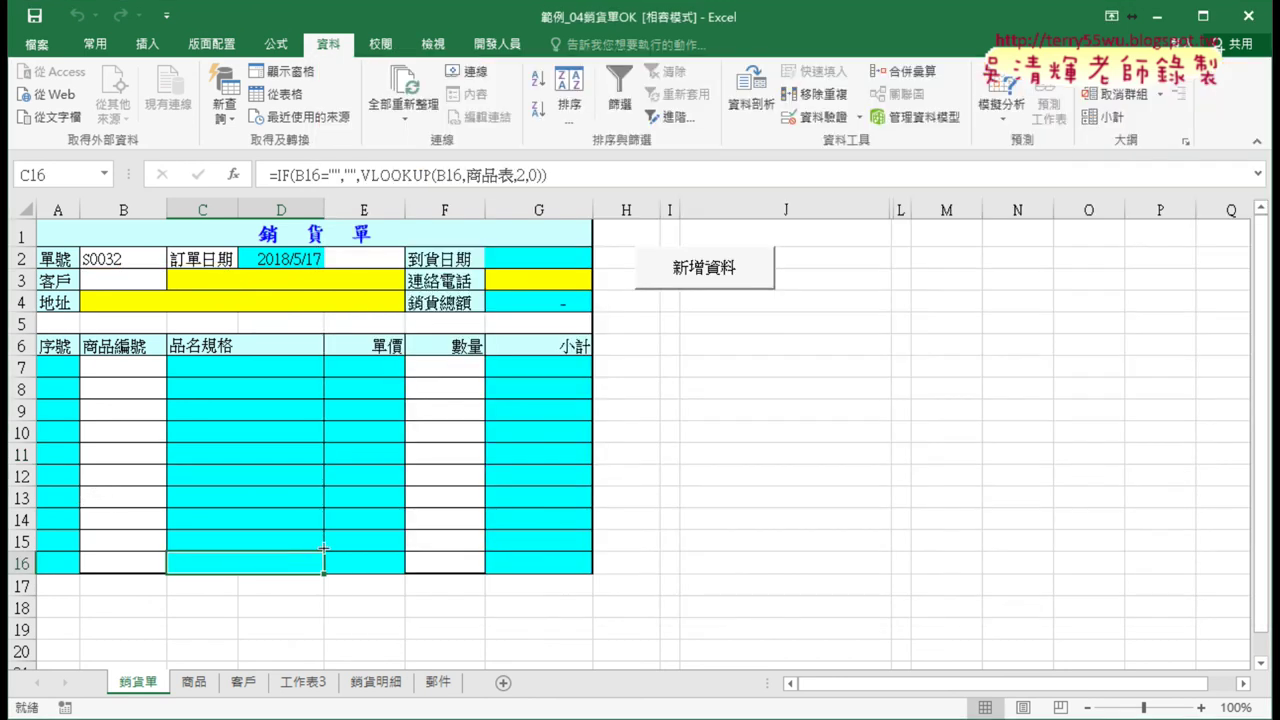
left_click(679, 497)
left_click(375, 688)
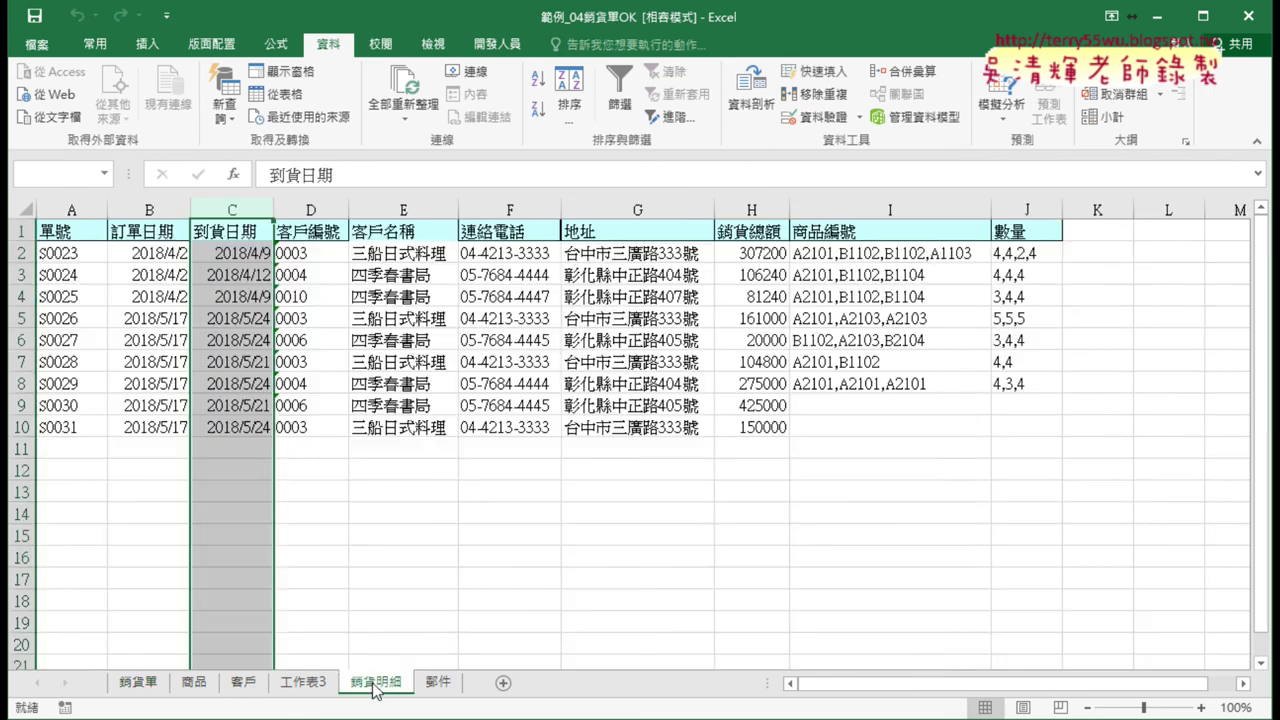
left_click(851, 399)
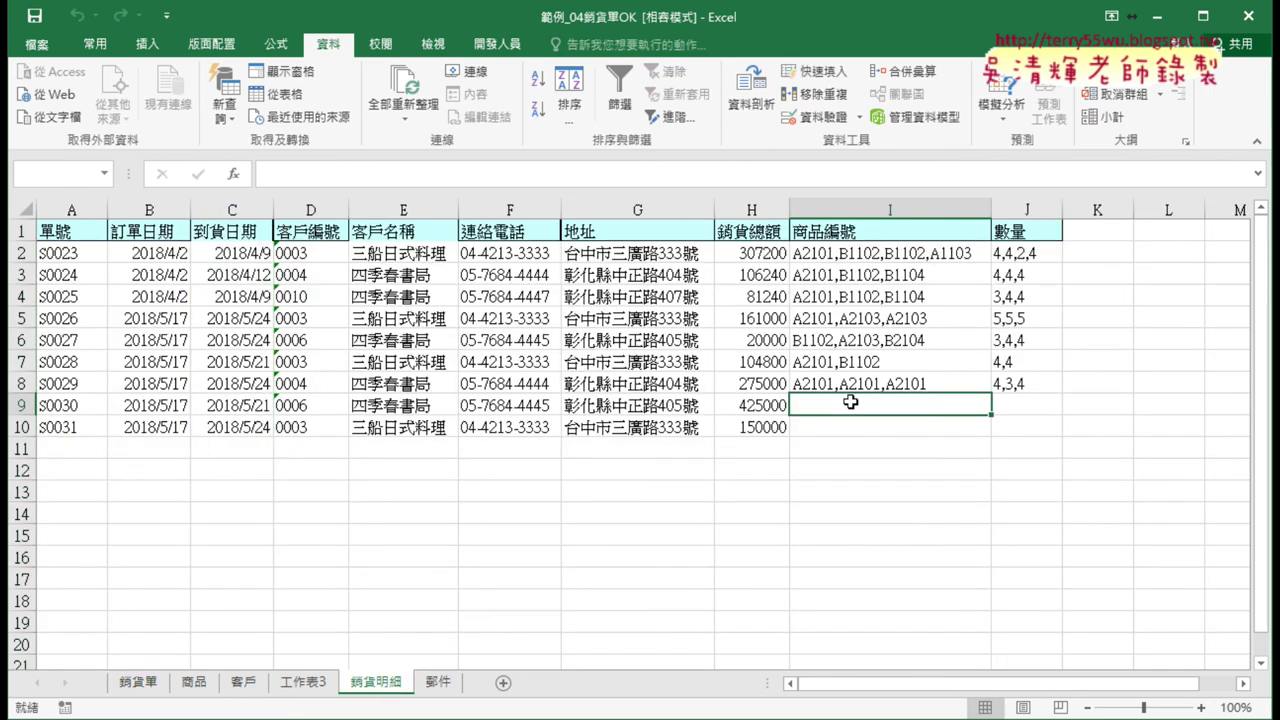
left_click(1025, 406)
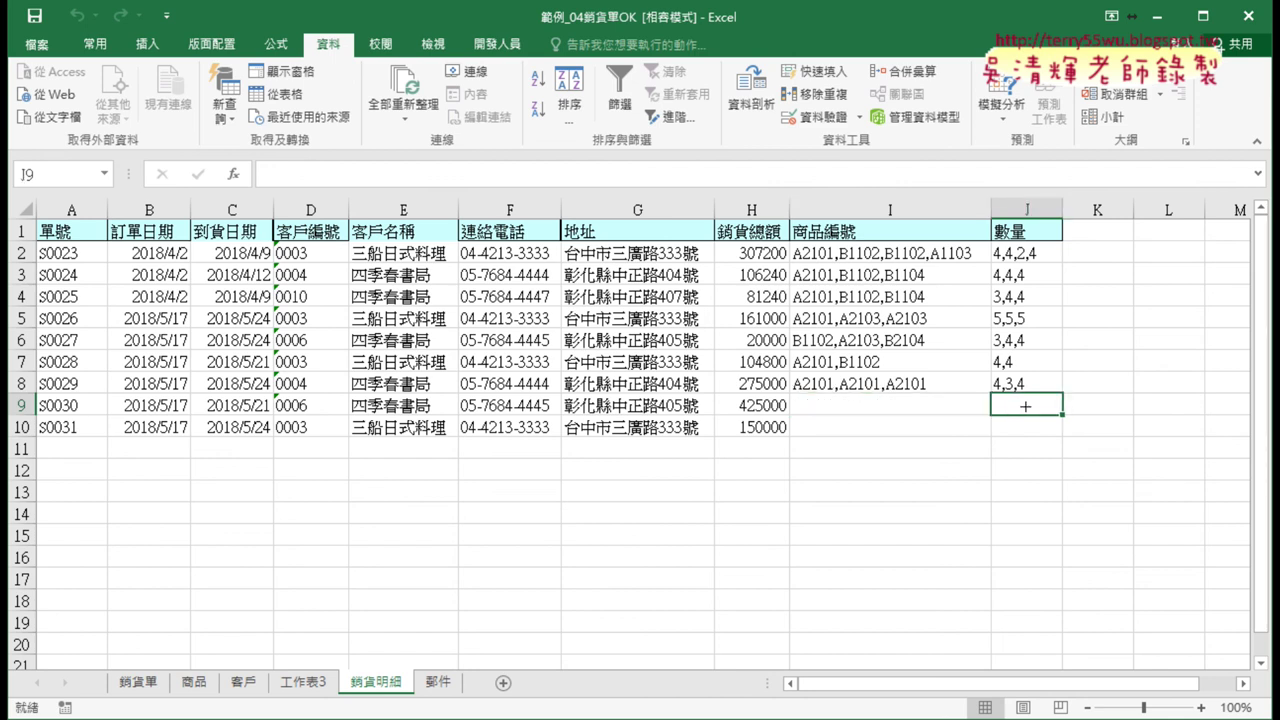
left_click(926, 402)
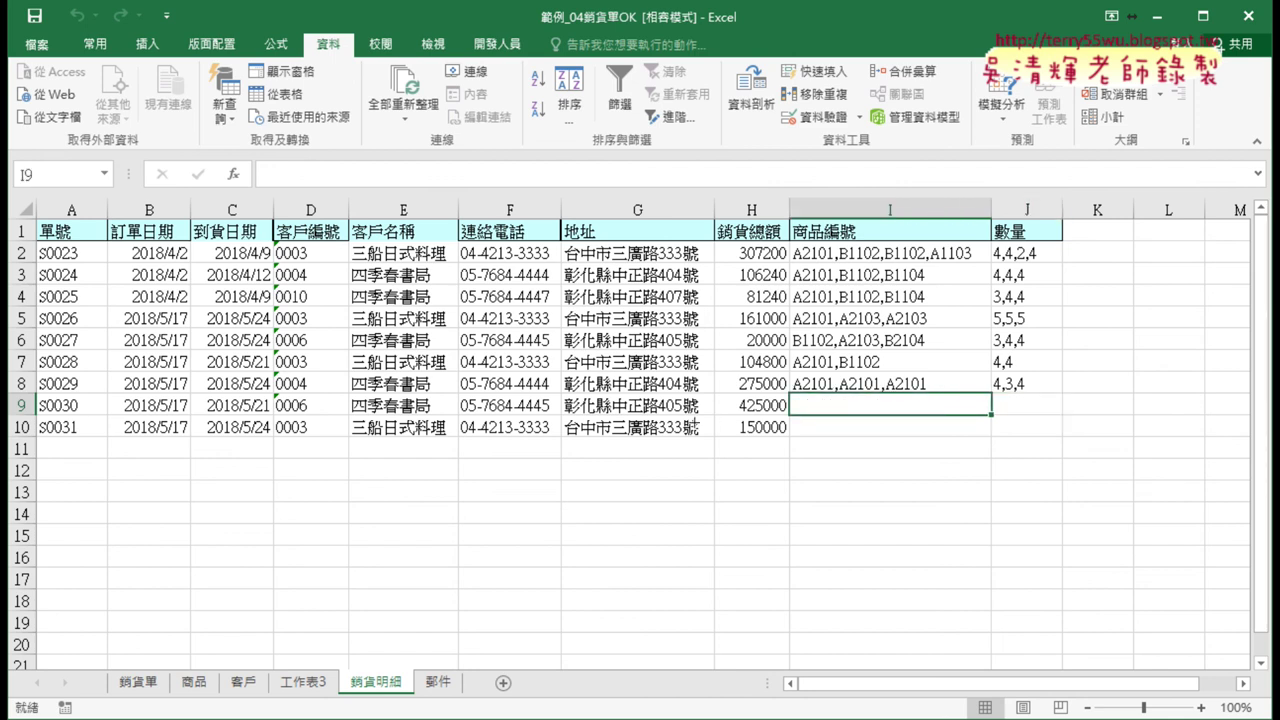
- Compare row 9's logged values against its empty I9 and J9, then select columns I–J
left_click(641, 409)
left_click(773, 406)
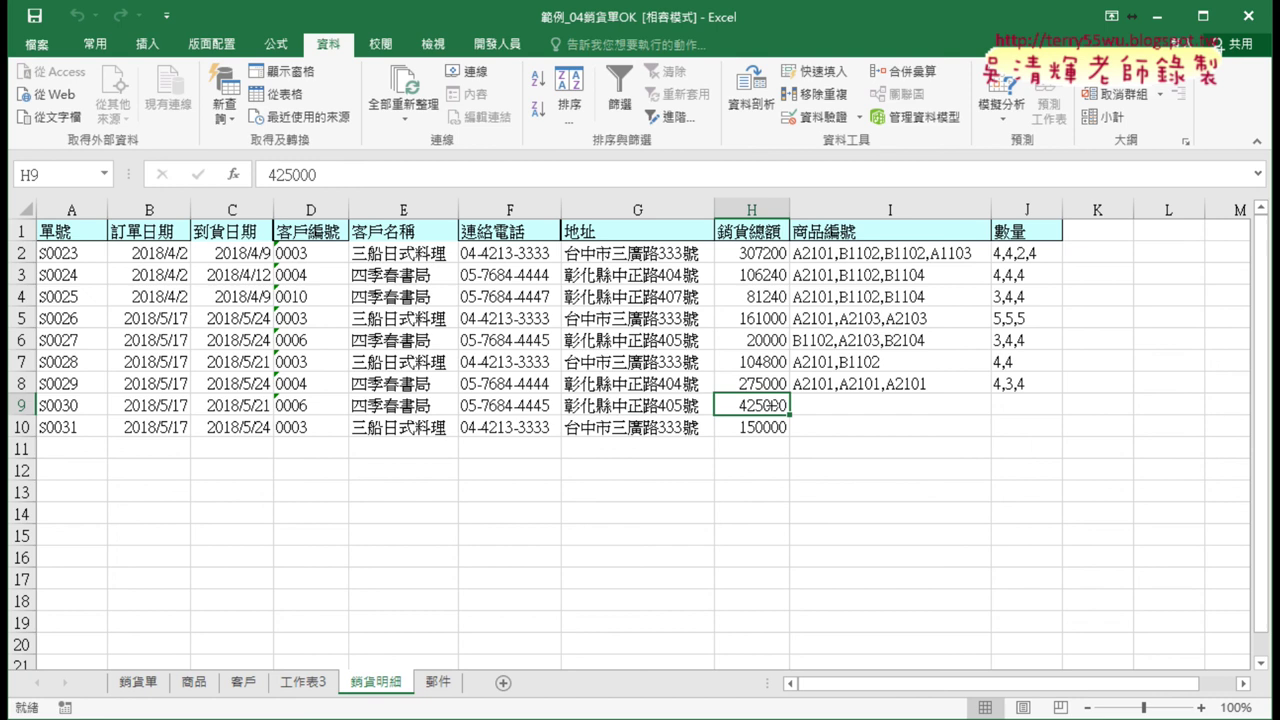
left_click(859, 407)
left_click(1012, 405)
left_click(886, 404)
left_click(1010, 403)
left_click(904, 413)
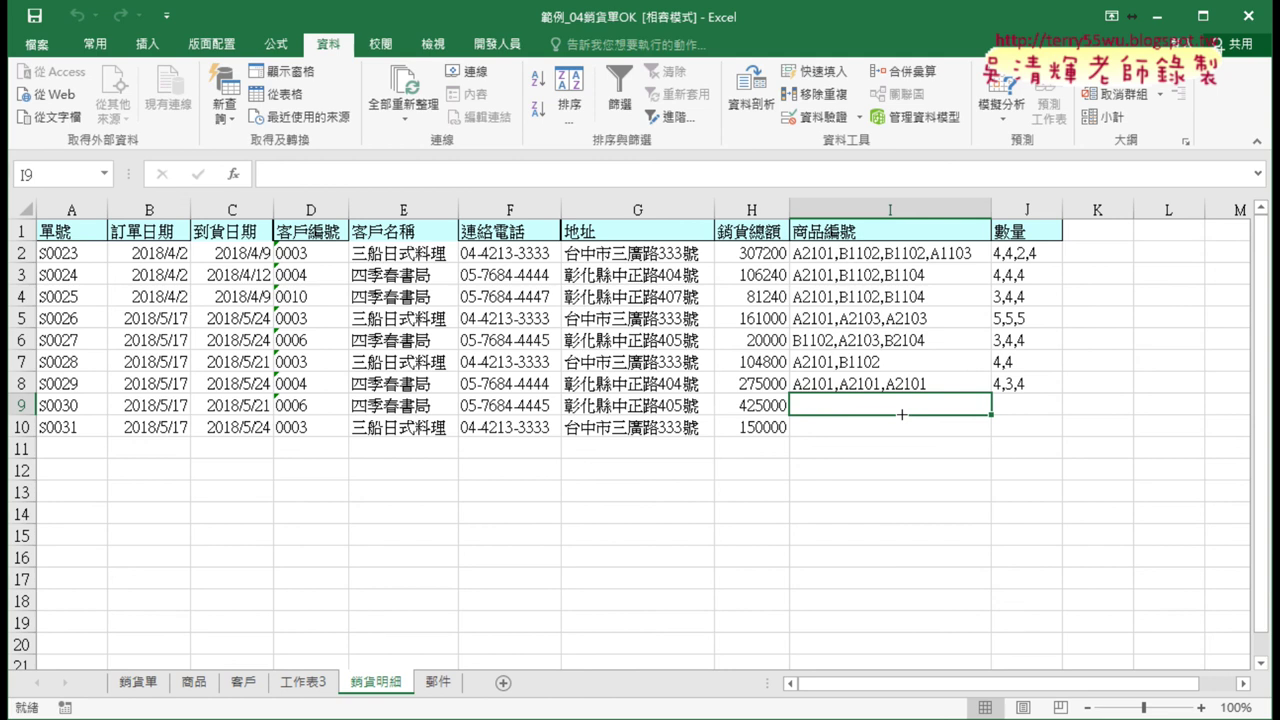
left_click_drag(890, 210, 1006, 210)
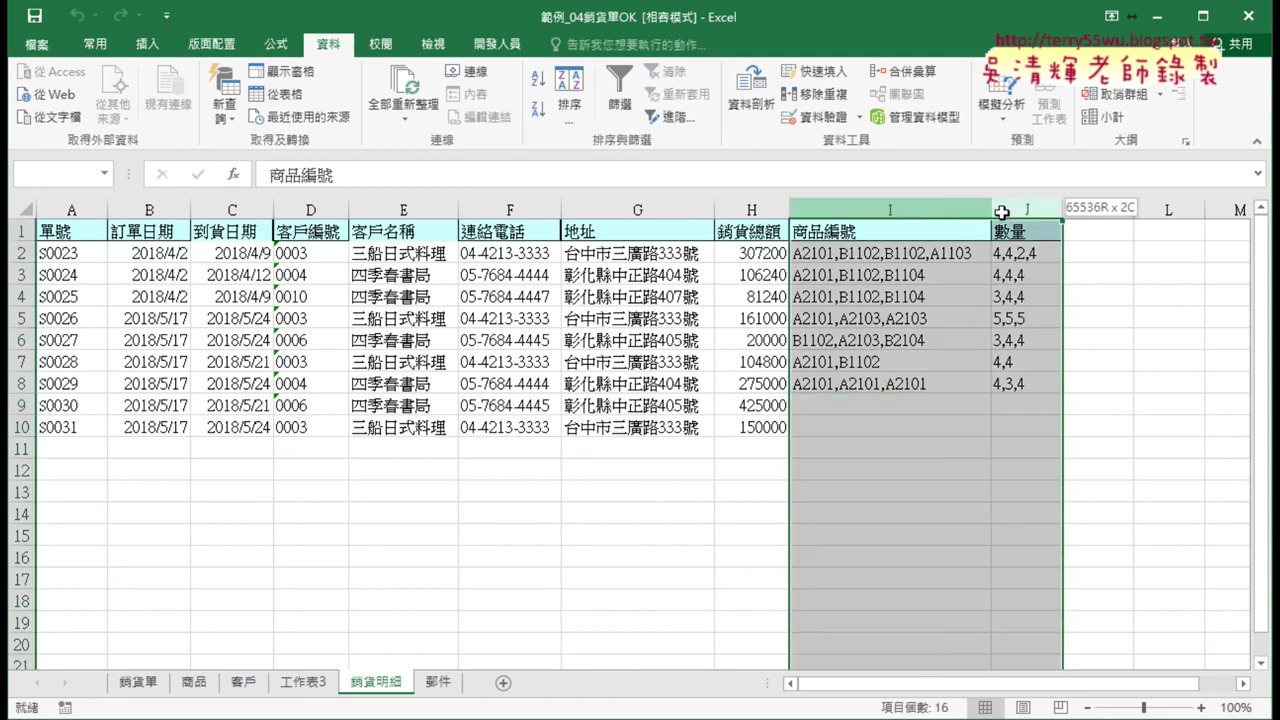
- Delete all contents of 銷貨明細 columns I and J, headers included, and deselect
key("Delete")
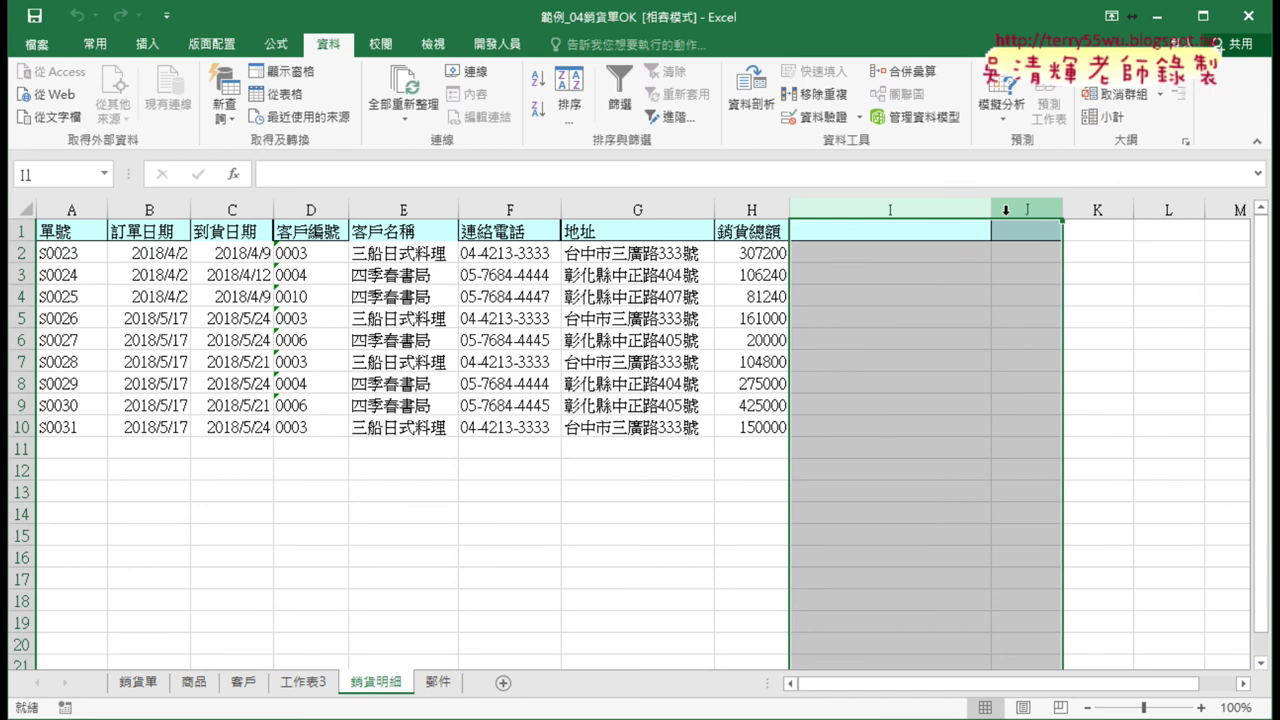
left_click(1031, 391)
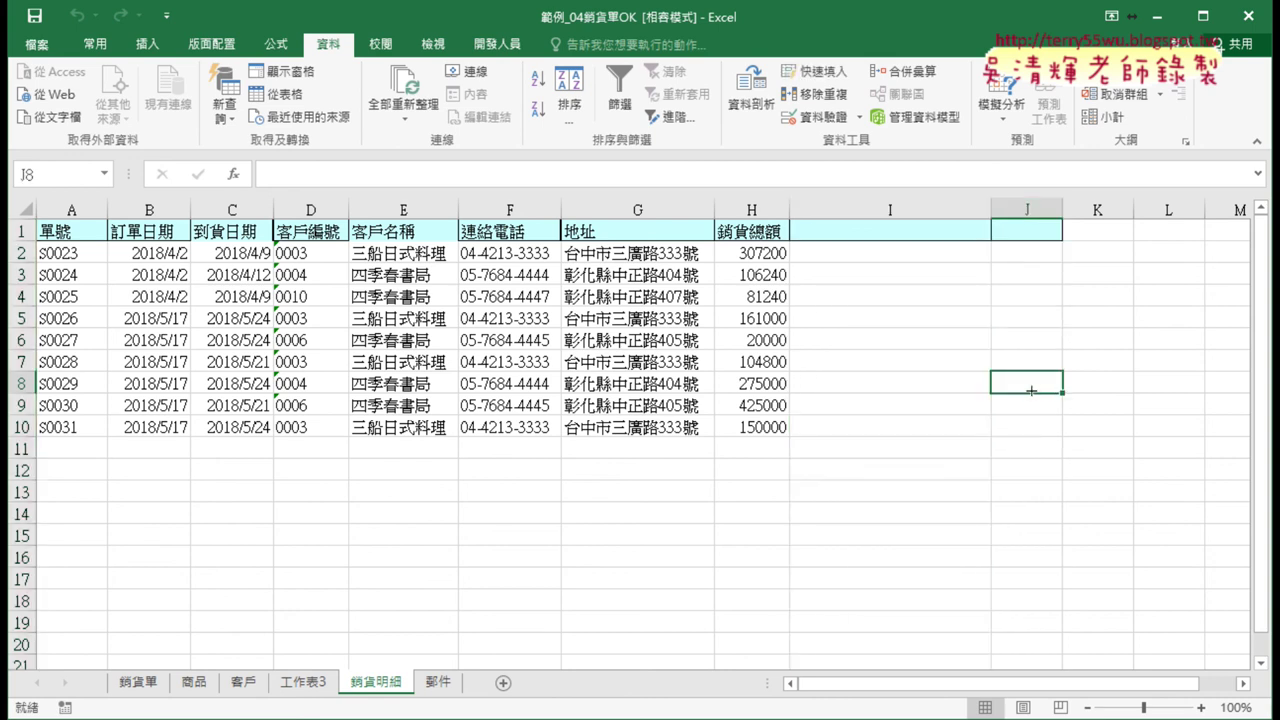